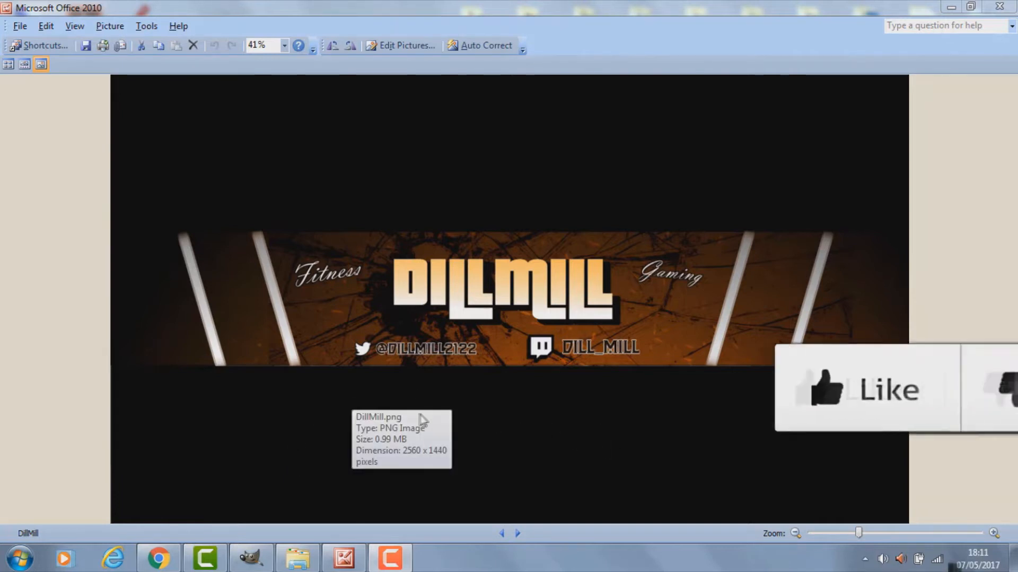
# Switch to GIMP and rearrange the layers dock, new-image dialog and toolbox so they do not cover the workspace.
pyautogui.click(250, 559)
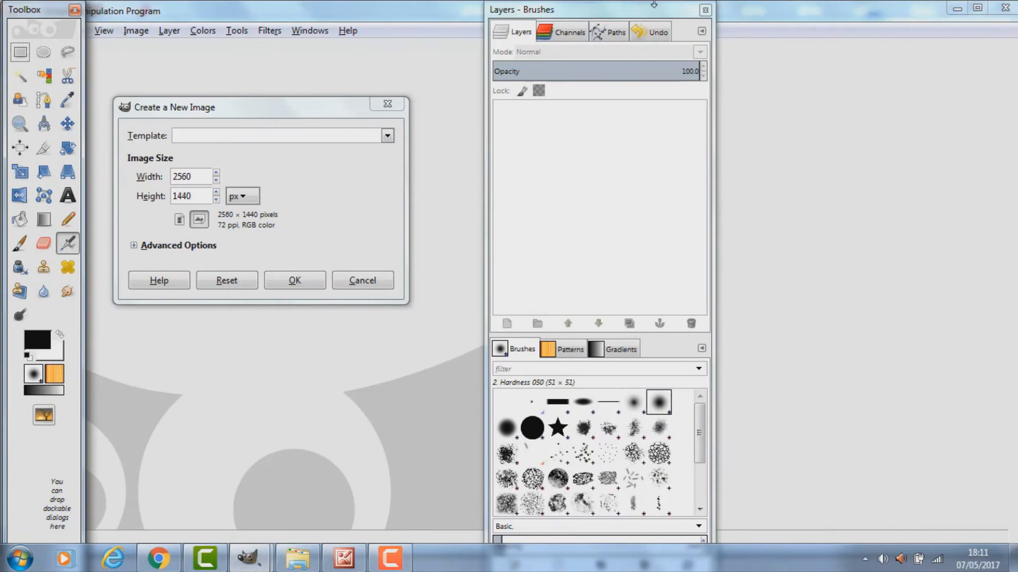
pyautogui.moveTo(658, 17); pyautogui.dragTo(956, 16)
pyautogui.moveTo(252, 111); pyautogui.dragTo(365, 117)
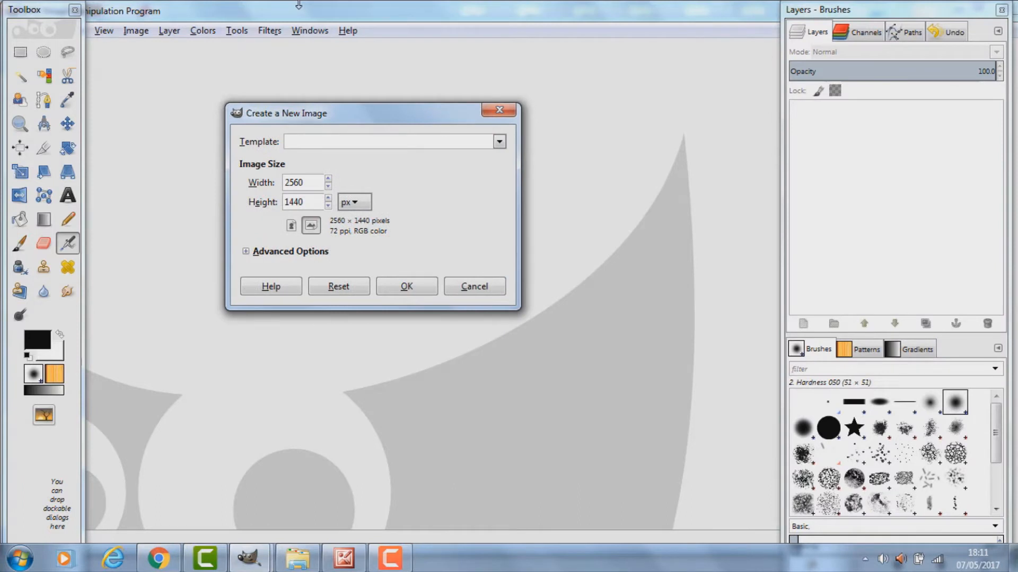
pyautogui.moveTo(64, 15); pyautogui.dragTo(67, 89)
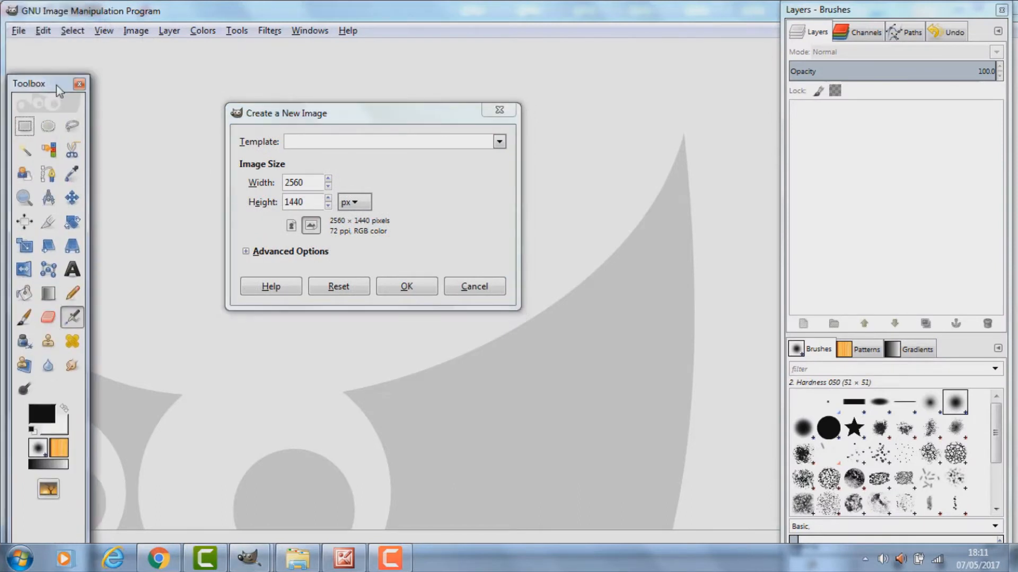
# Create a new image 2560 px wide and 1440 px high.
pyautogui.click(18, 31)
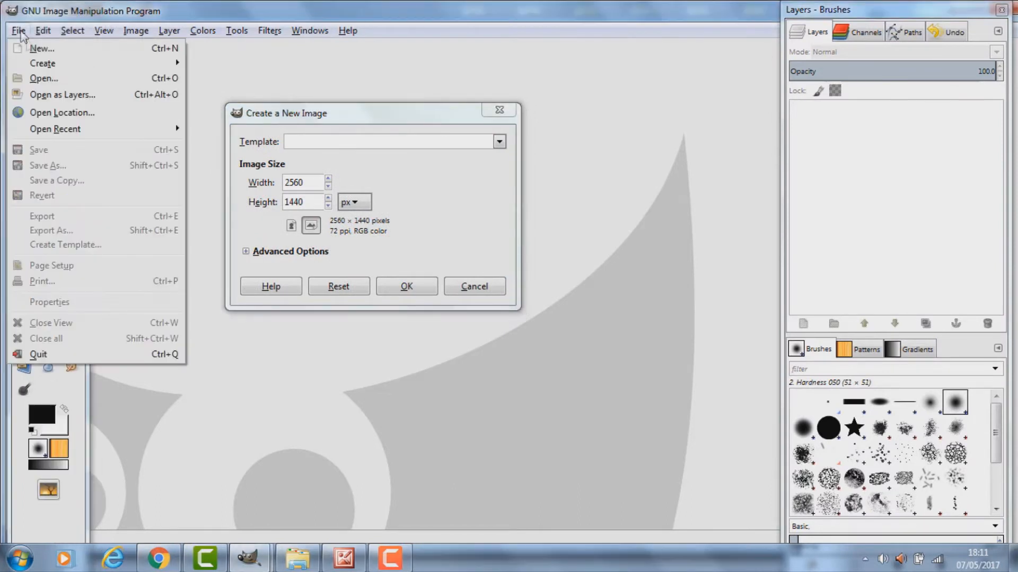
pyautogui.click(282, 87)
pyautogui.moveTo(282, 113); pyautogui.dragTo(259, 61)
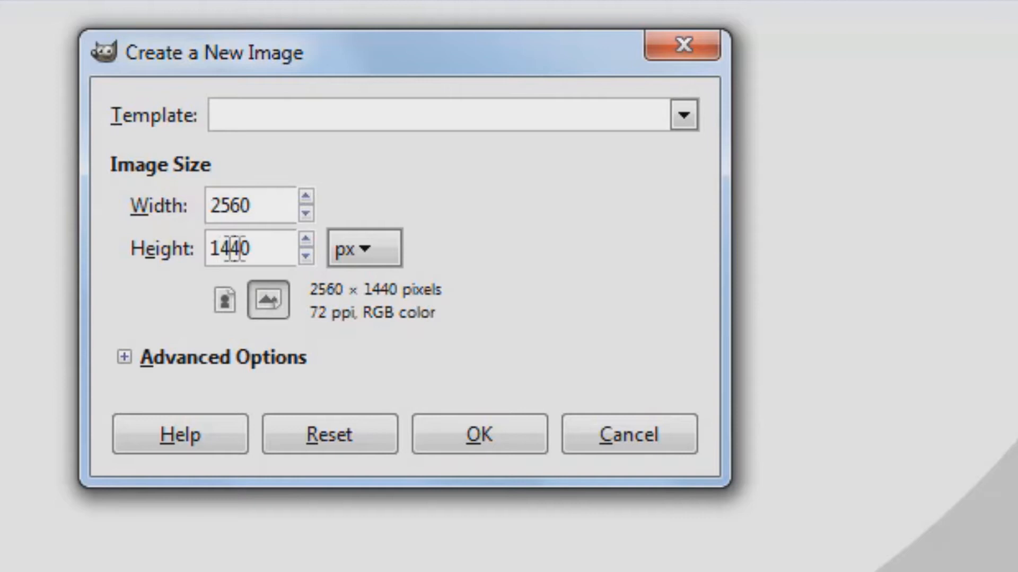
pyautogui.click(508, 443)
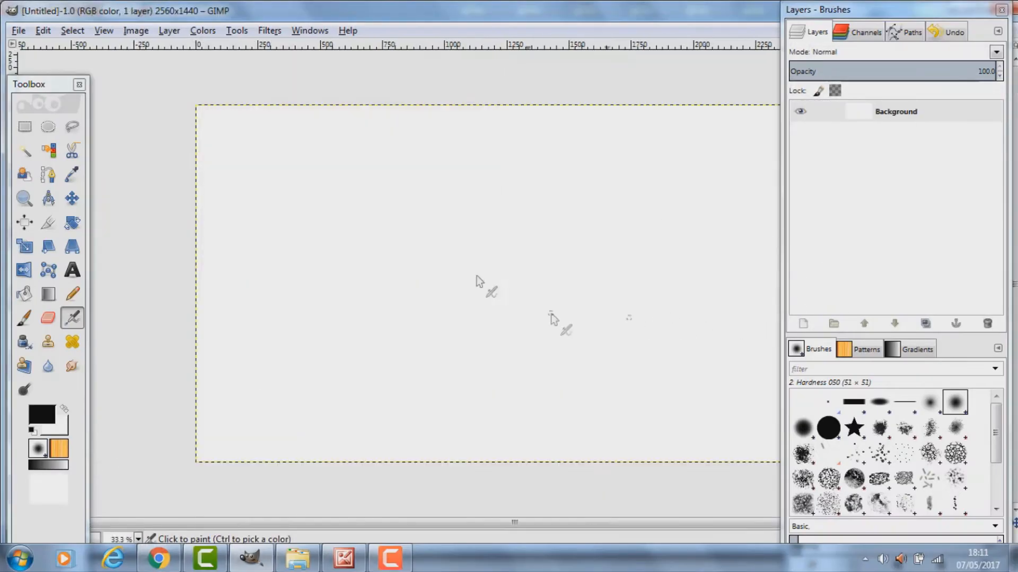
pyautogui.moveTo(465, 106); pyautogui.dragTo(363, 102)
pyautogui.moveTo(298, 189)
pyautogui.mouseDown()
pyautogui.moveTo(291, 184)
pyautogui.moveTo(308, 193)
pyautogui.mouseUp()
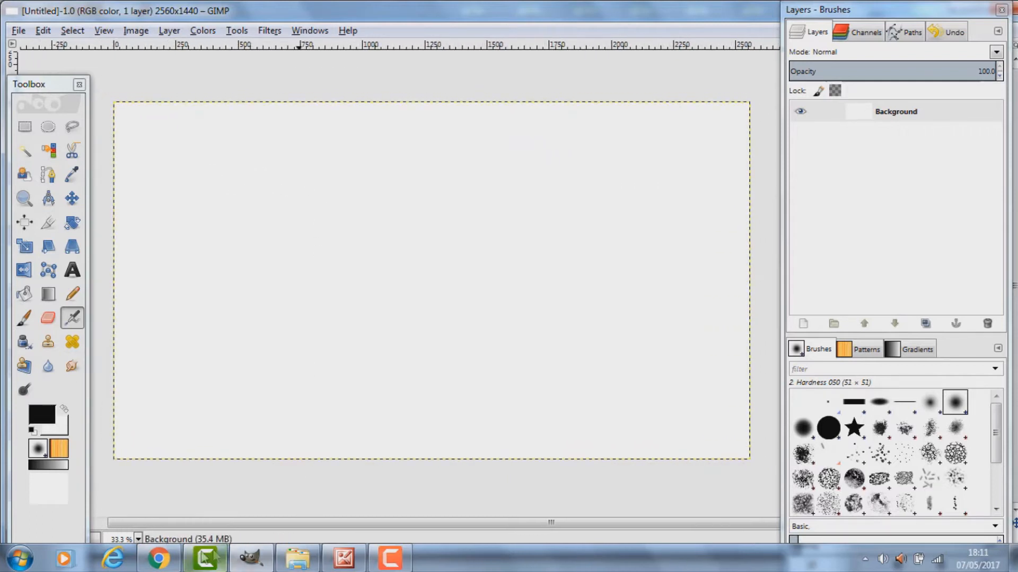
# Switch to Chrome and copy the 2560 × 1440 YouTube banner template image from the image search results.
pyautogui.click(159, 558)
pyautogui.scroll(4, 465, 259)
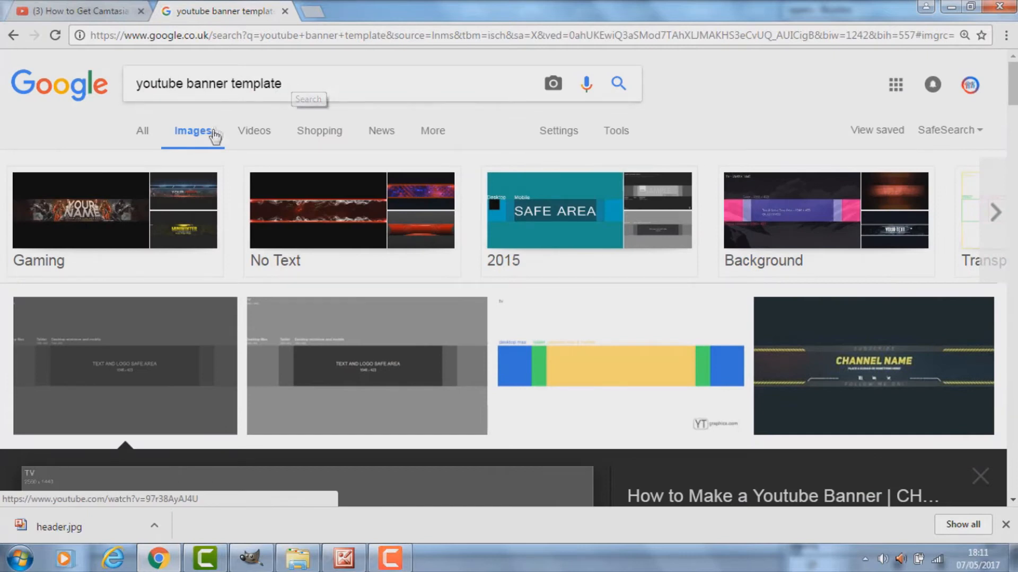
pyautogui.scroll(-6, 177, 345)
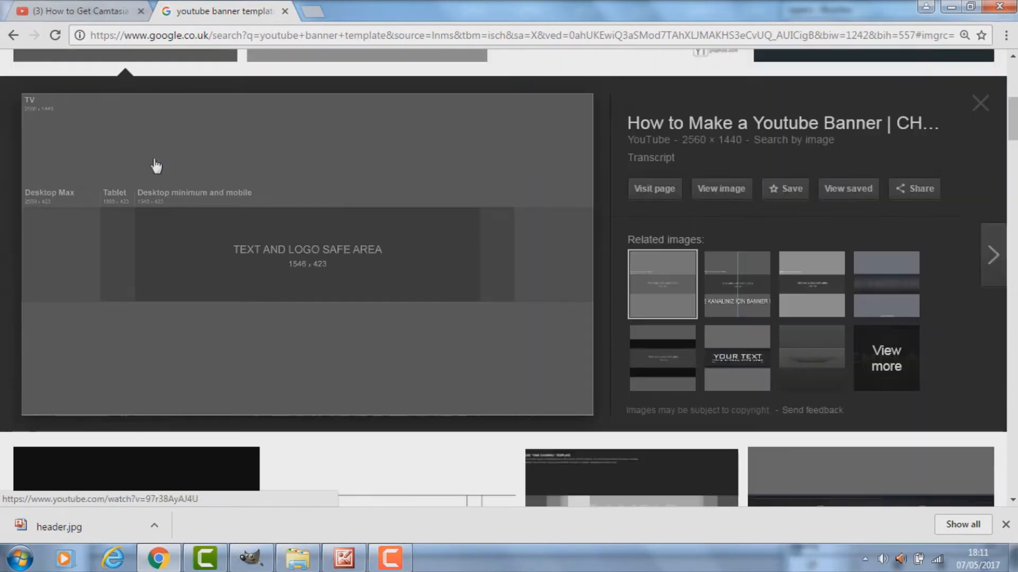
pyautogui.scroll(2, 200, 186)
pyautogui.scroll(-3, 200, 185)
pyautogui.rightClick(322, 238)
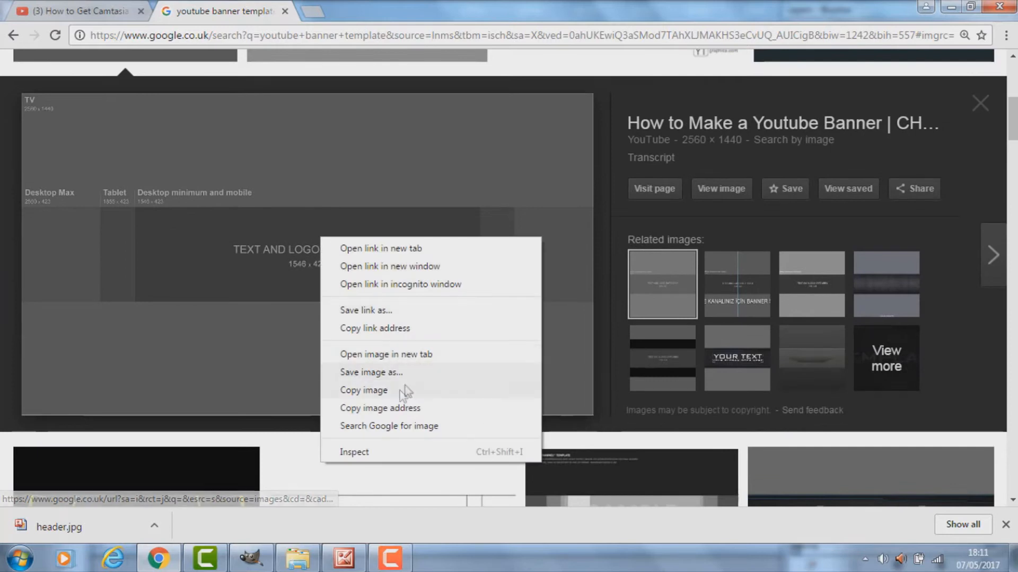
pyautogui.click(390, 394)
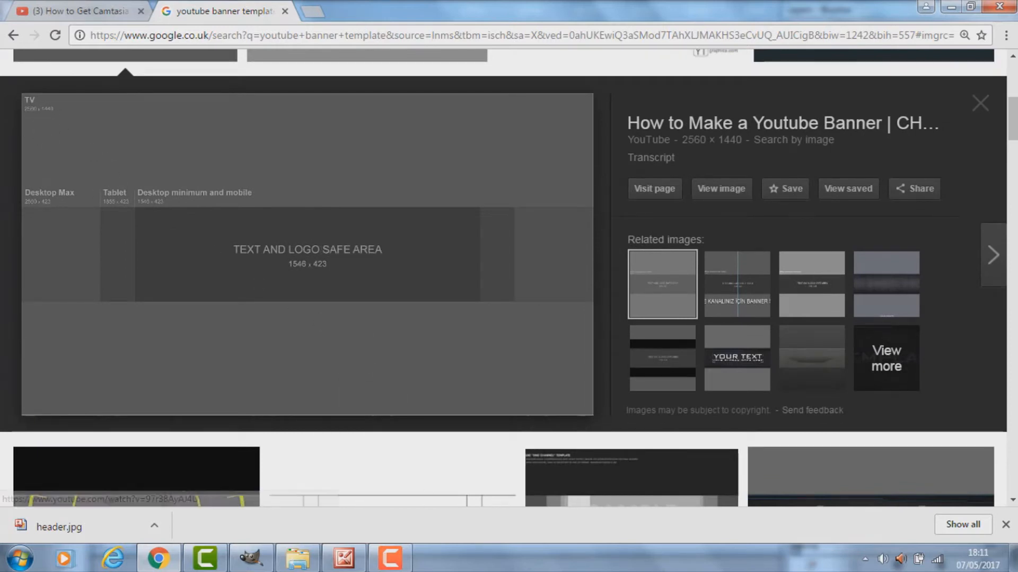
# Switch to GIMP, paste the banner template onto the canvas and turn the floating selection into a new layer.
pyautogui.click(250, 558)
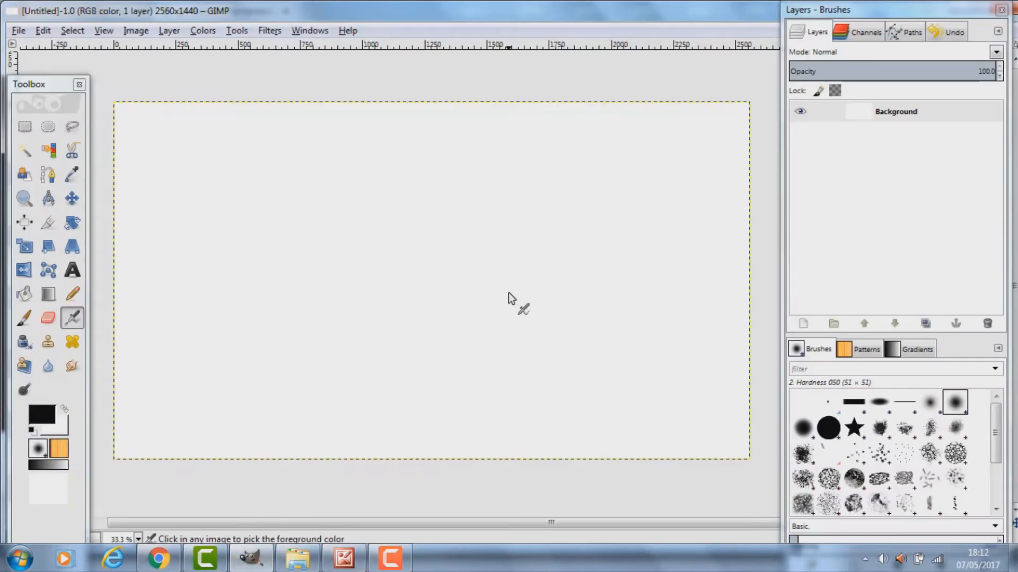
pyautogui.hotkey('ctrl', 'v')
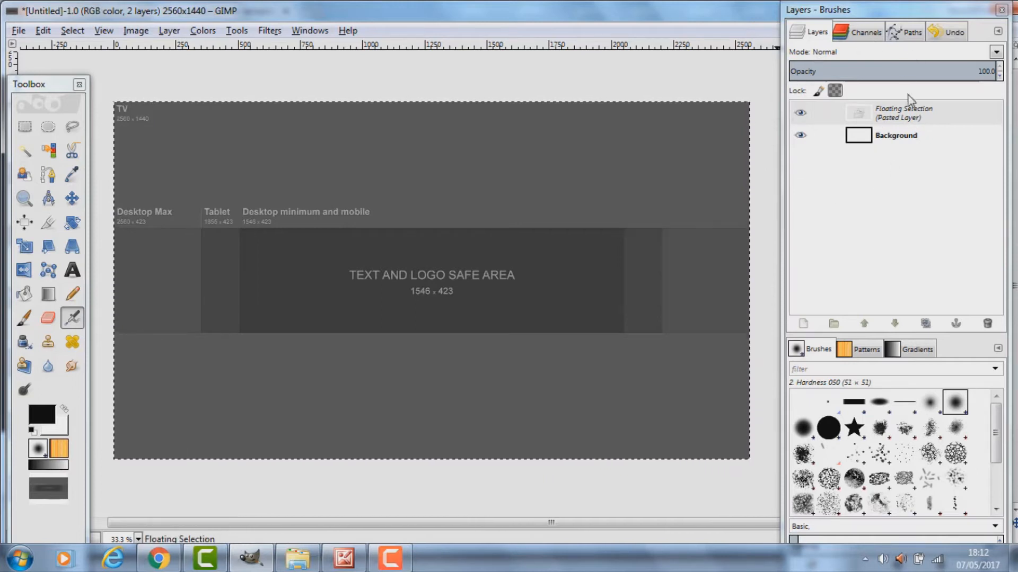
pyautogui.rightClick(897, 122)
pyautogui.click(837, 152)
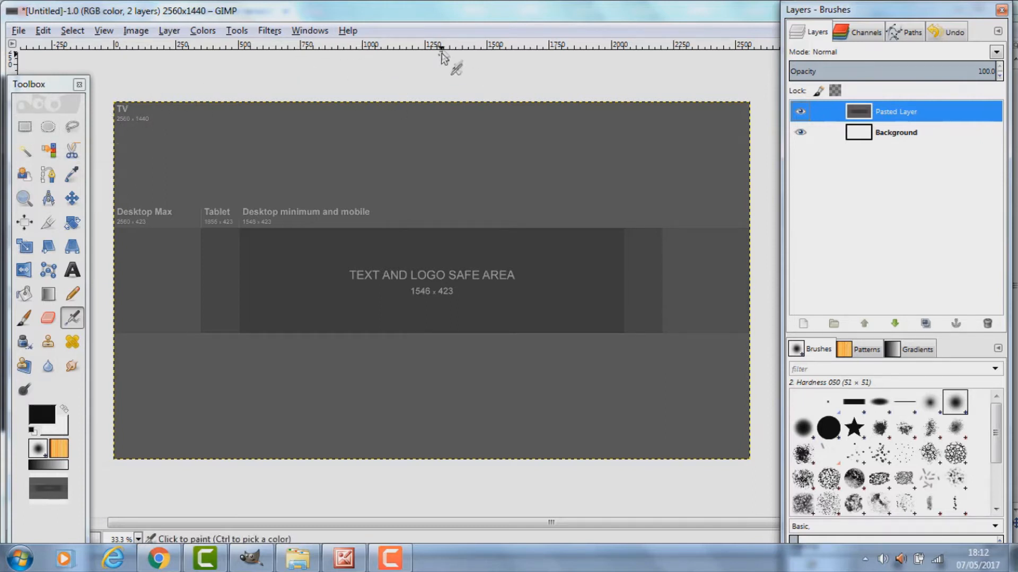
# Place a horizontal guide exactly along the upper edge of the template's text and logo safe area.
pyautogui.moveTo(443, 50); pyautogui.dragTo(418, 246)
pyautogui.scroll(4, 428, 227)
pyautogui.scroll(3, 427, 225)
pyautogui.scroll(-2, 429, 228)
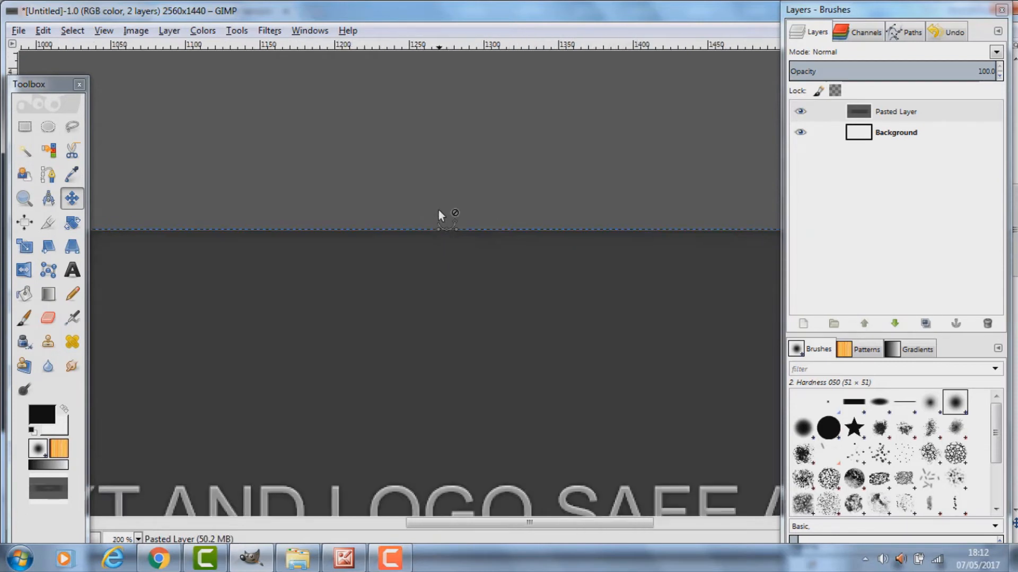
pyautogui.scroll(5, 426, 228)
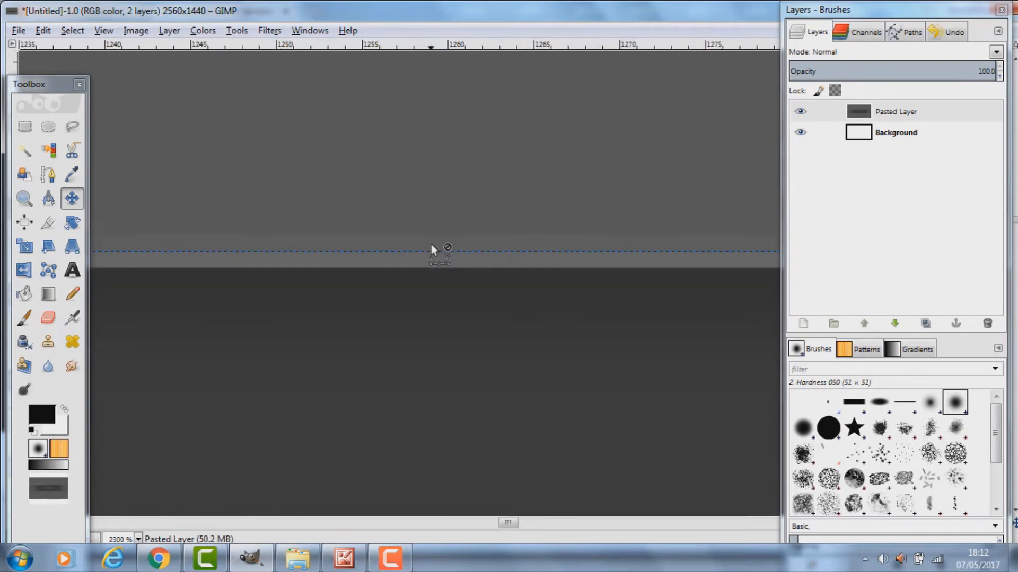
pyautogui.moveTo(431, 252); pyautogui.dragTo(436, 268)
pyautogui.scroll(-5, 444, 240)
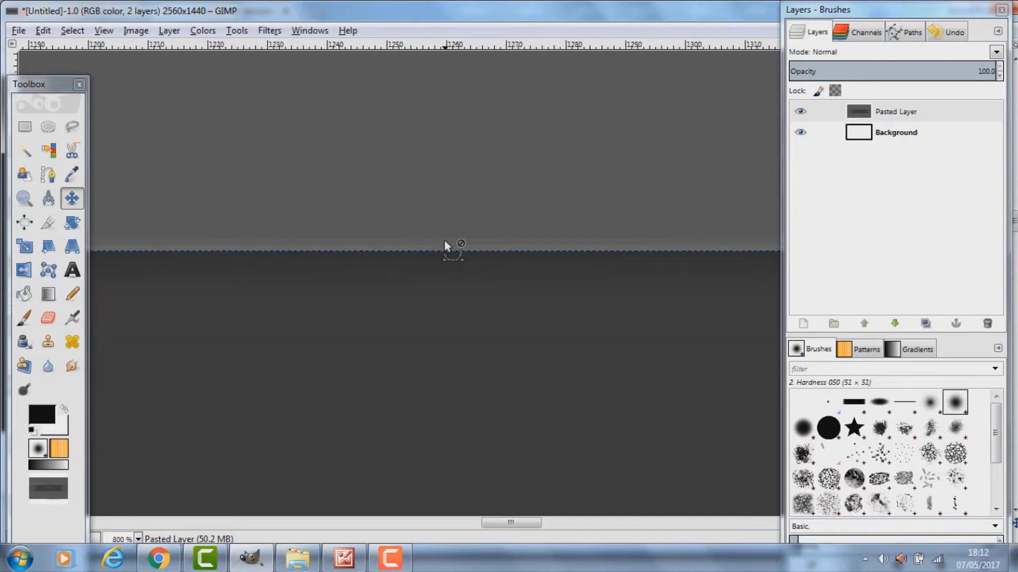
# Place a horizontal guide exactly along the lower edge of the template's text and logo safe area.
pyautogui.scroll(-1, 445, 233)
pyautogui.moveTo(456, 47); pyautogui.dragTo(417, 430)
pyautogui.scroll(-3, 417, 430)
pyautogui.moveTo(459, 82); pyautogui.dragTo(464, 190)
pyautogui.scroll(3, 461, 207)
pyautogui.scroll(-3, 472, 184)
pyautogui.scroll(-5, 471, 185)
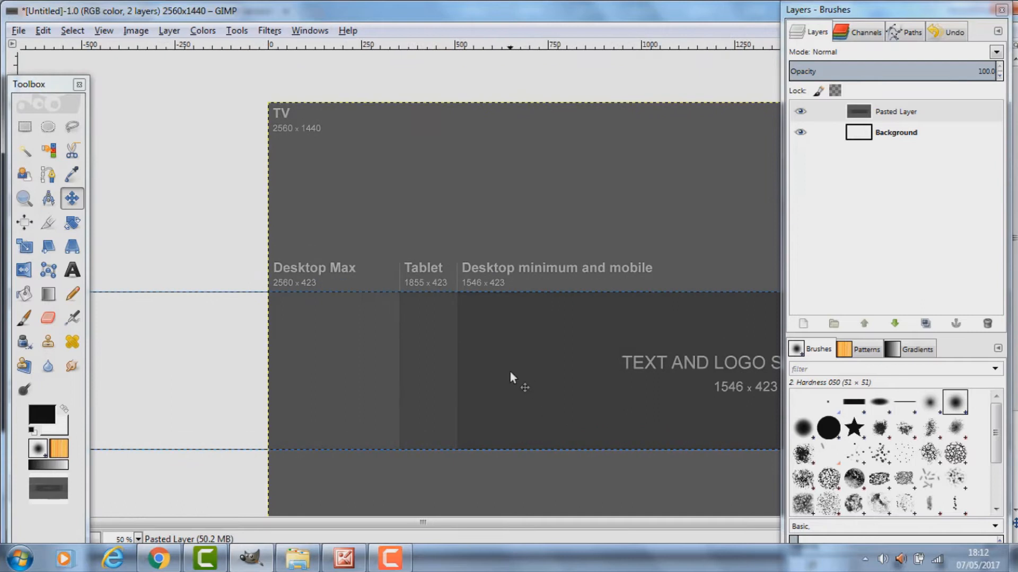
# Place vertical guides along the left and right edges of the 1546 × 423 safe area.
pyautogui.moveTo(45, 95); pyautogui.dragTo(85, 104)
pyautogui.moveTo(13, 318); pyautogui.dragTo(457, 433)
pyautogui.hscroll(10, 458, 434)
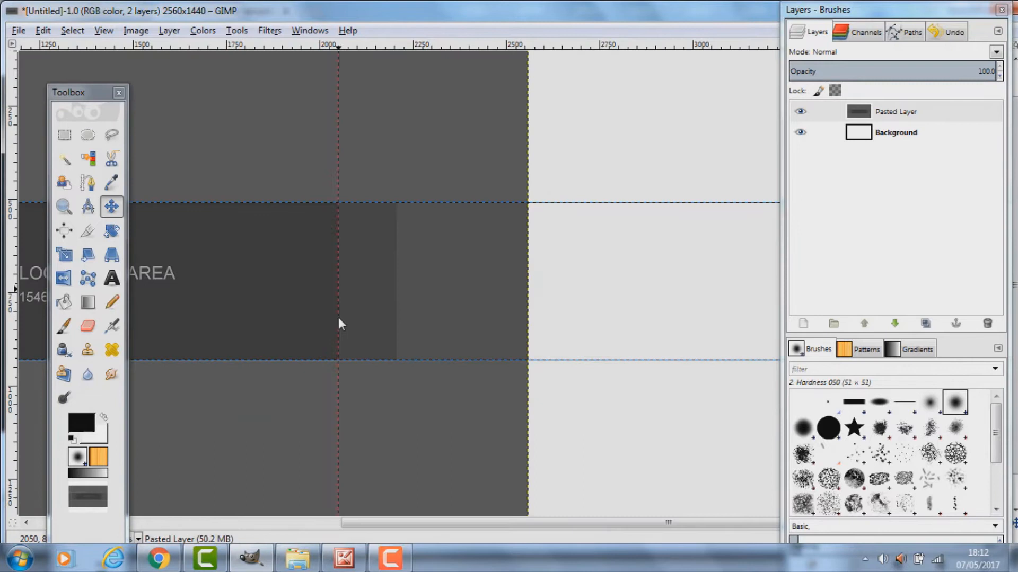
pyautogui.scroll(6, 340, 317)
pyautogui.moveTo(361, 297); pyautogui.dragTo(368, 296)
pyautogui.scroll(-6, 336, 293)
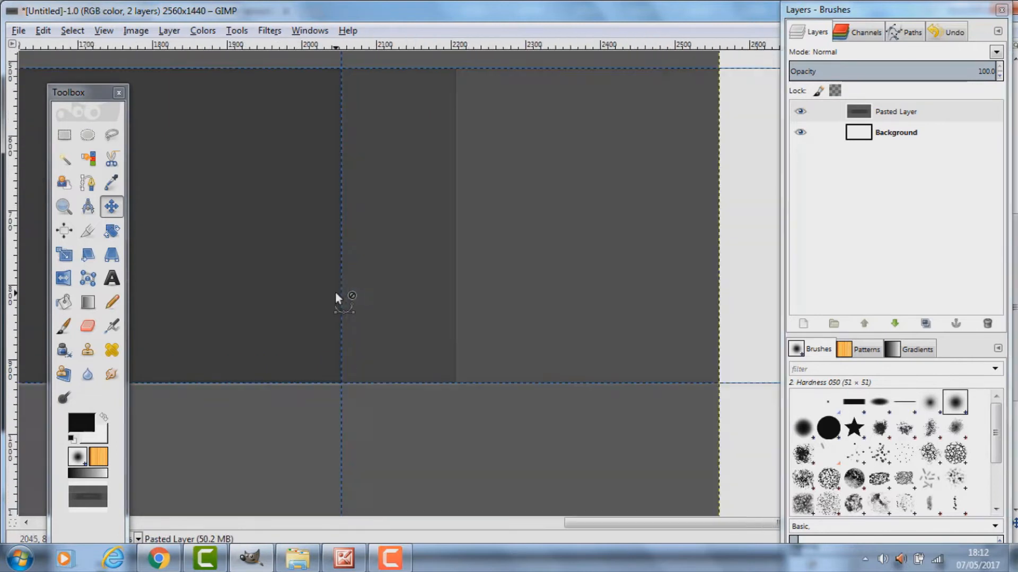
pyautogui.hscroll(-5, 424, 290)
pyautogui.scroll(-1, 505, 289)
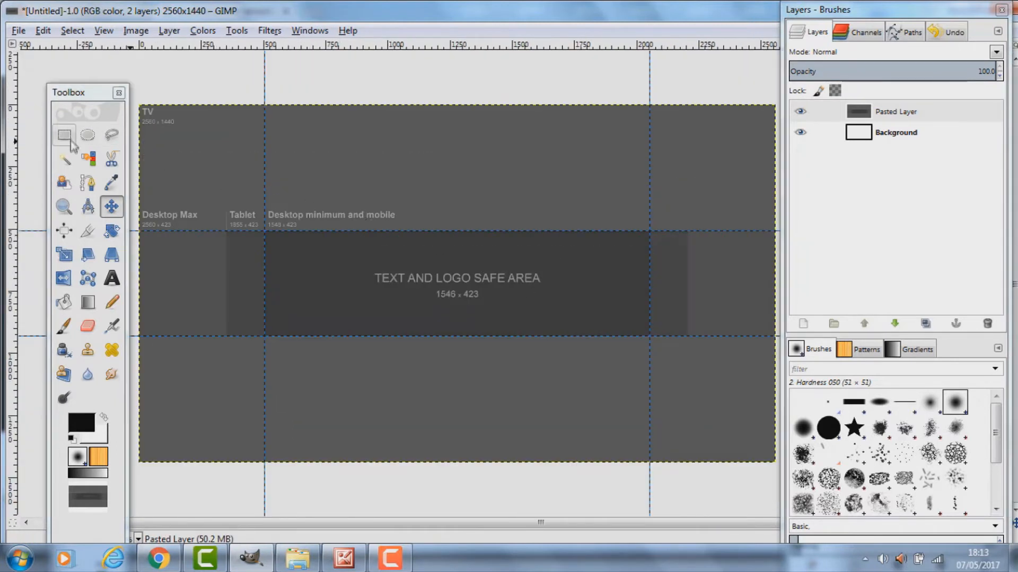
# Select the full-width band above the upper guide with a rectangle selection and delete its contents.
pyautogui.click(72, 140)
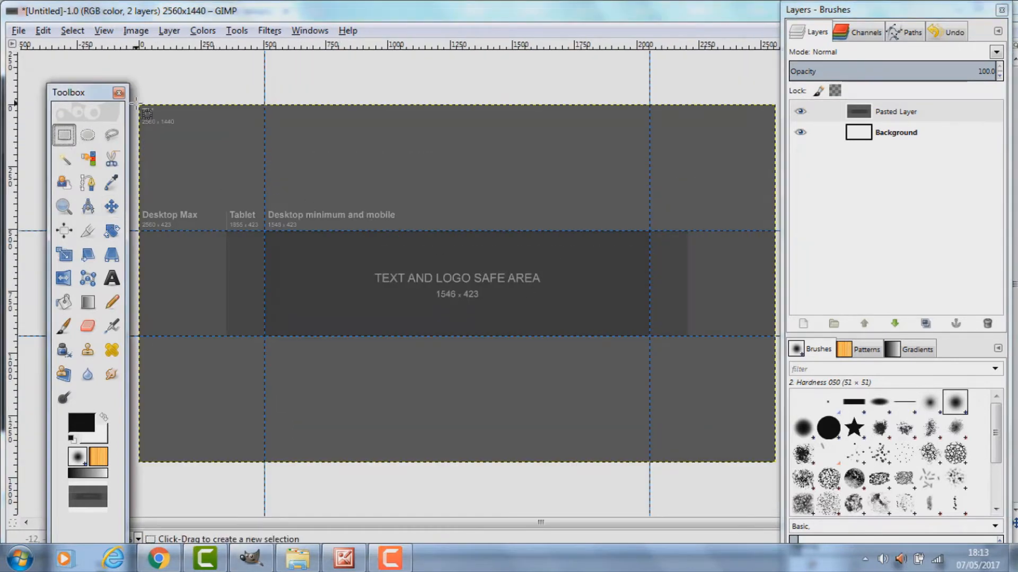
pyautogui.moveTo(137, 102); pyautogui.dragTo(861, 231)
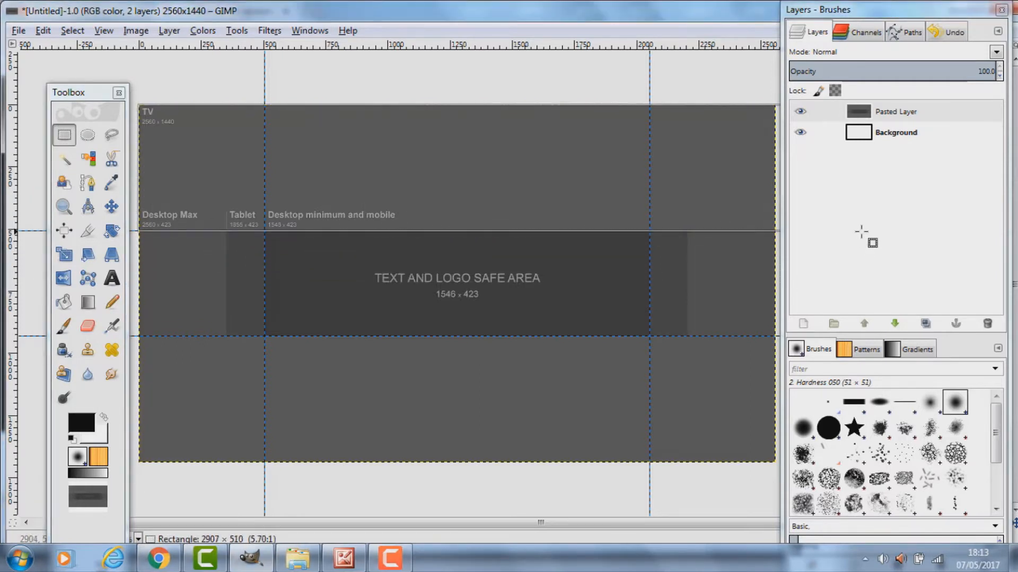
pyautogui.moveTo(861, 231); pyautogui.dragTo(861, 231)
pyautogui.press('Delete')
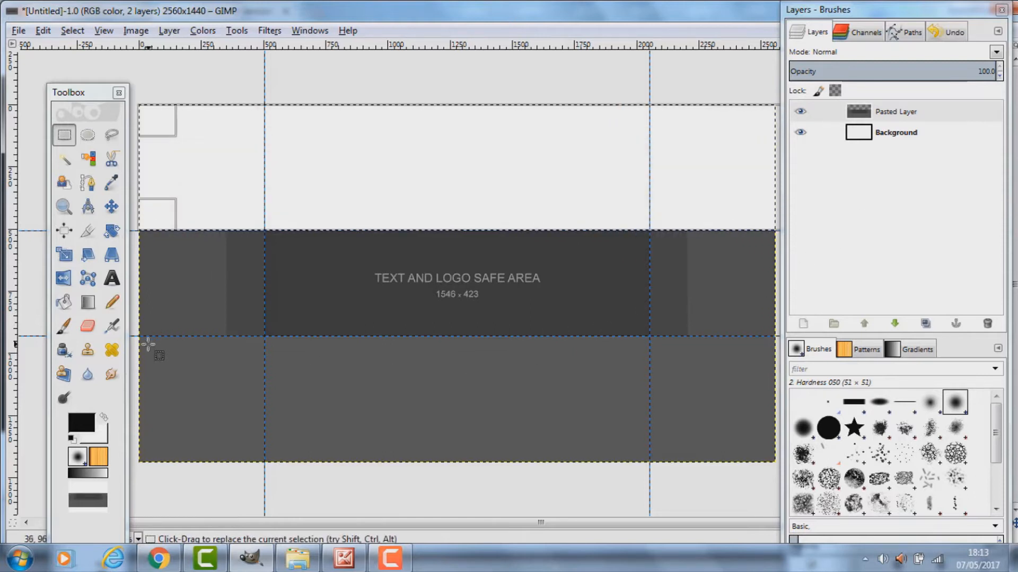
# Select the full-width band below the lower guide, clear its contents and fill it with black.
pyautogui.moveTo(140, 336); pyautogui.dragTo(1011, 395)
pyautogui.press('Delete')
pyautogui.click(74, 303)
pyautogui.click(347, 436)
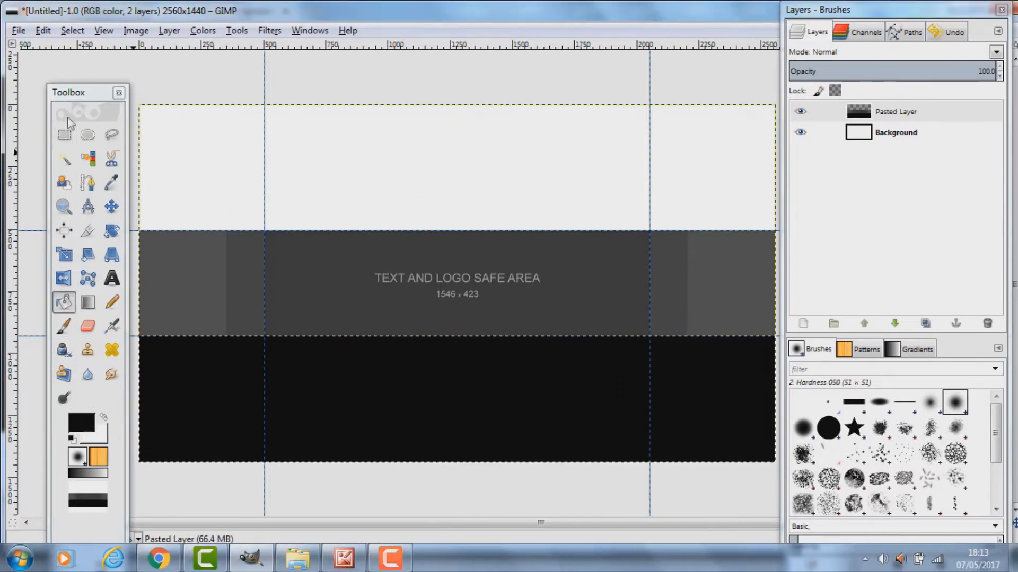
# Select the cleared band above the upper guide and fill it with black.
pyautogui.click(65, 135)
pyautogui.moveTo(141, 104); pyautogui.dragTo(883, 232)
pyautogui.click(65, 301)
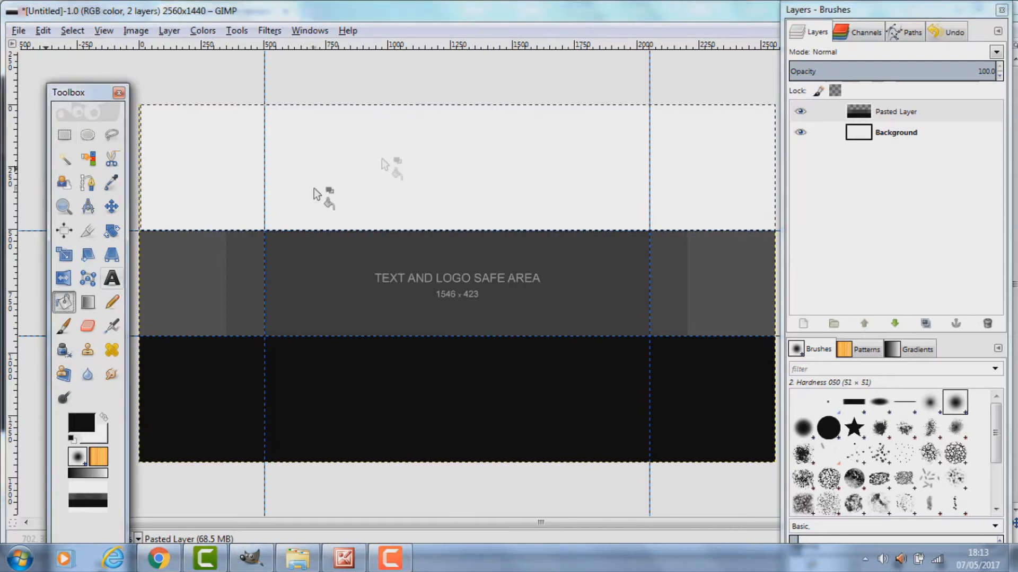
pyautogui.click(329, 190)
# Select the full-width middle band between the horizontal guides and delete the template graphics from it.
pyautogui.press('r')
pyautogui.moveTo(586, 276)
pyautogui.mouseDown()
pyautogui.moveTo(433, 262)
pyautogui.moveTo(627, 269)
pyautogui.moveTo(601, 266)
pyautogui.mouseUp()
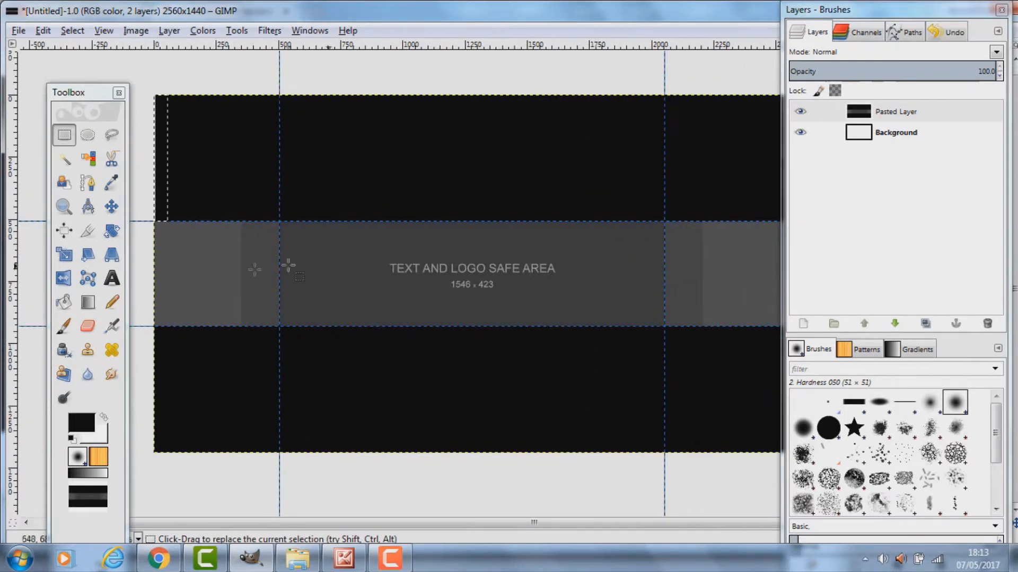
pyautogui.moveTo(151, 222); pyautogui.dragTo(974, 325)
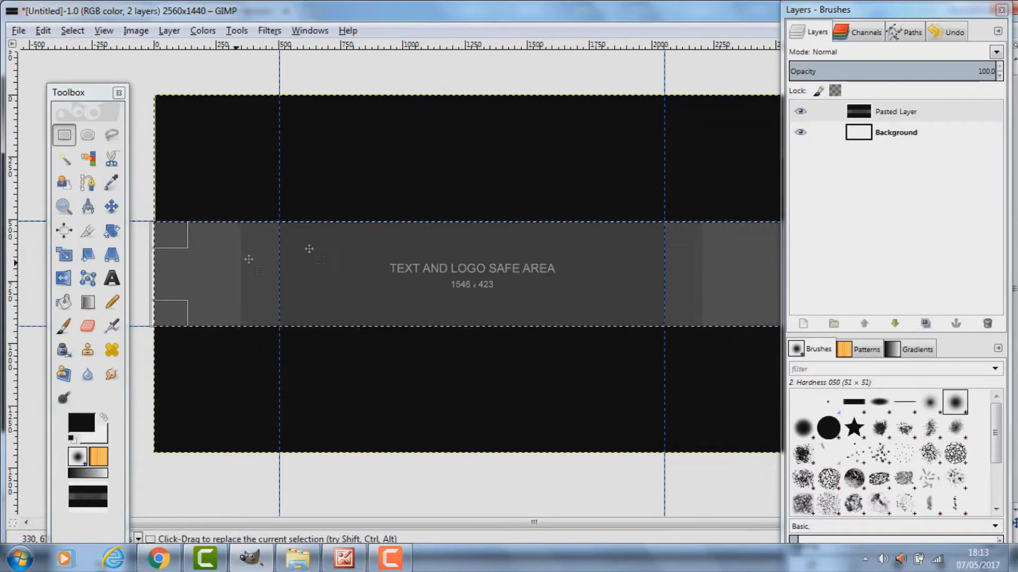
pyautogui.press('Delete')
pyautogui.moveTo(618, 393)
pyautogui.mouseDown()
pyautogui.moveTo(563, 382)
pyautogui.moveTo(600, 399)
pyautogui.mouseUp()
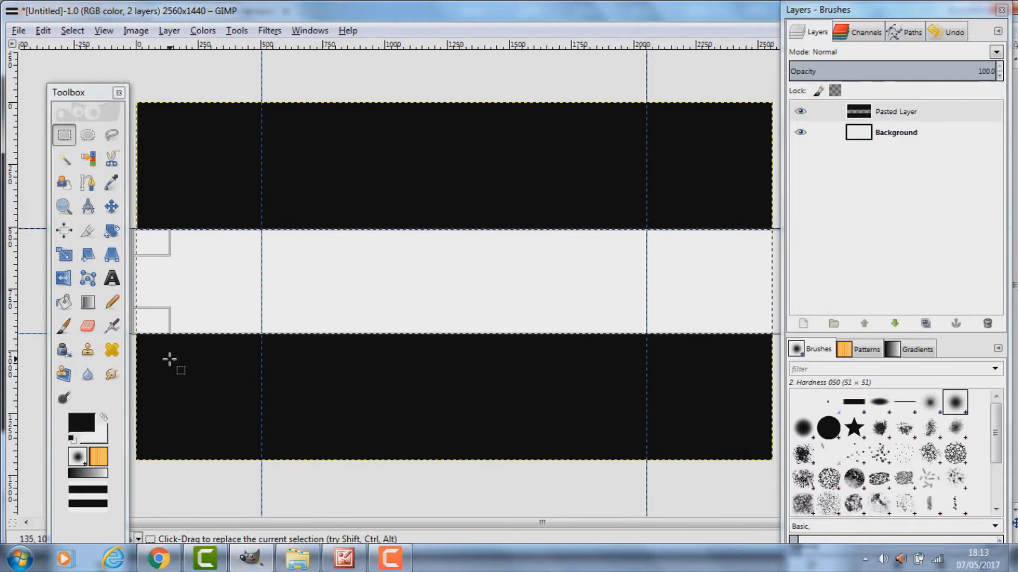
# Activate the Blend tool and set its gradient shape to Radial in the tool options.
pyautogui.click(90, 305)
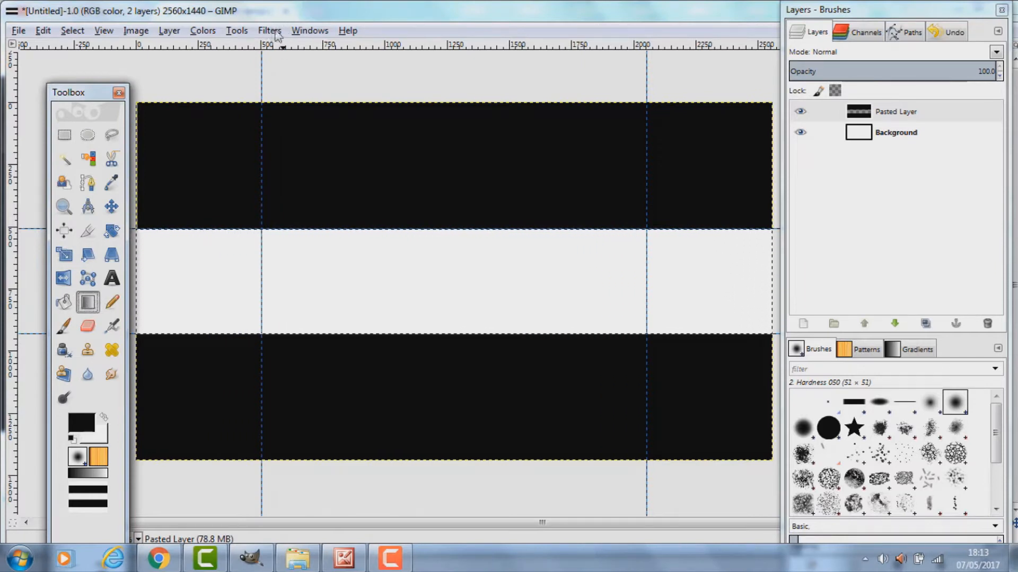
pyautogui.click(312, 35)
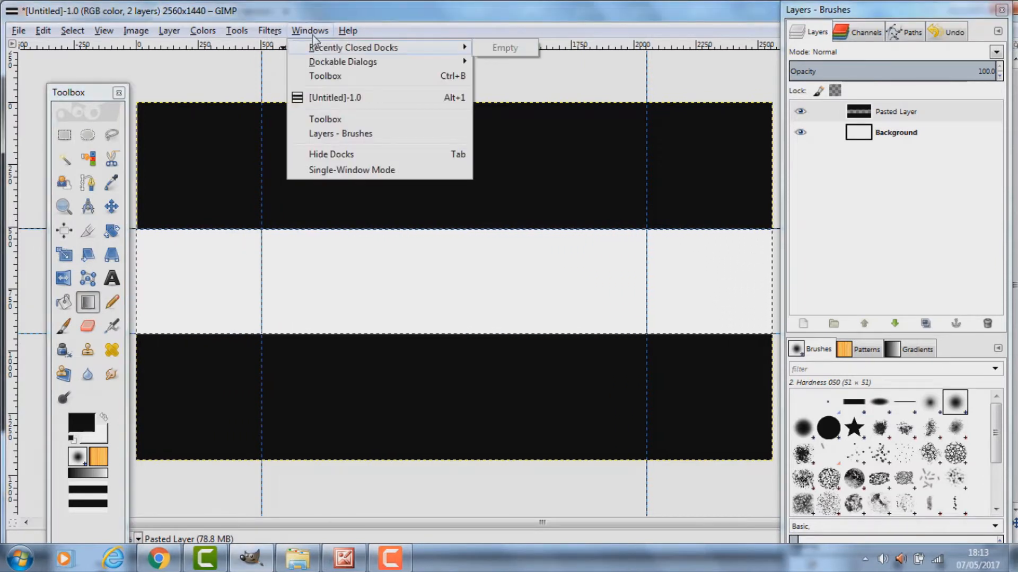
pyautogui.moveTo(318, 65)
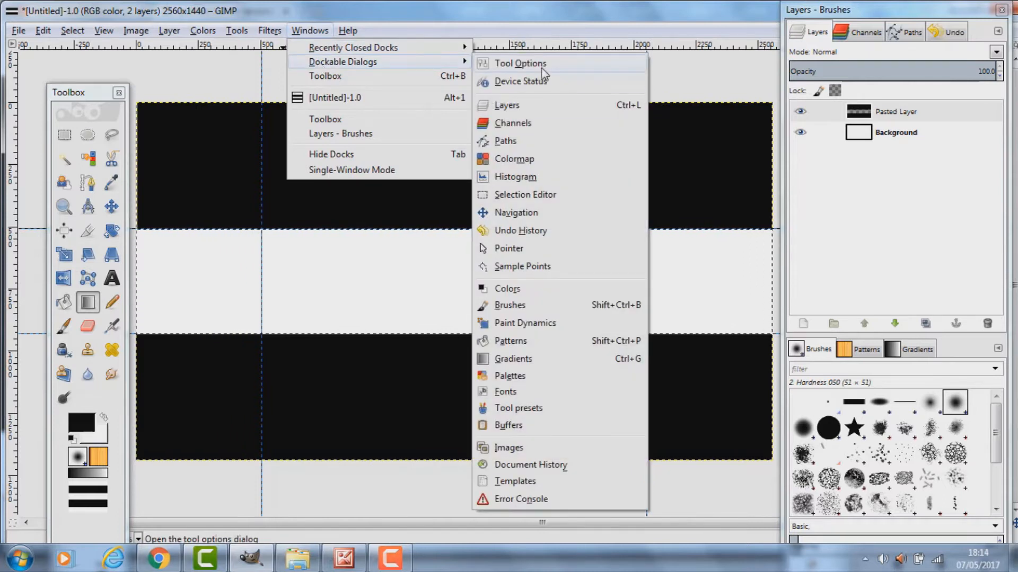
pyautogui.click(521, 64)
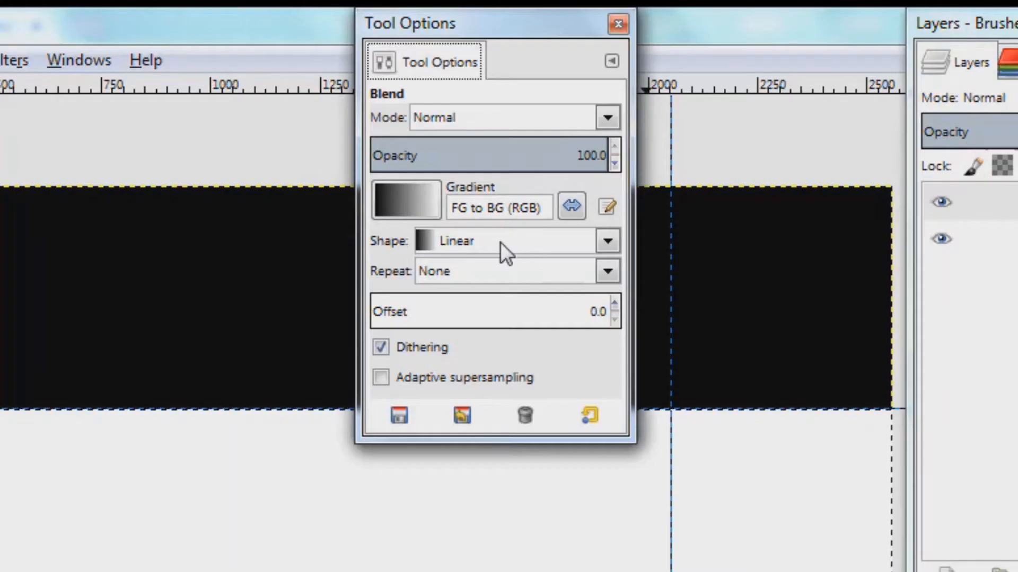
pyautogui.click(468, 246)
pyautogui.click(462, 335)
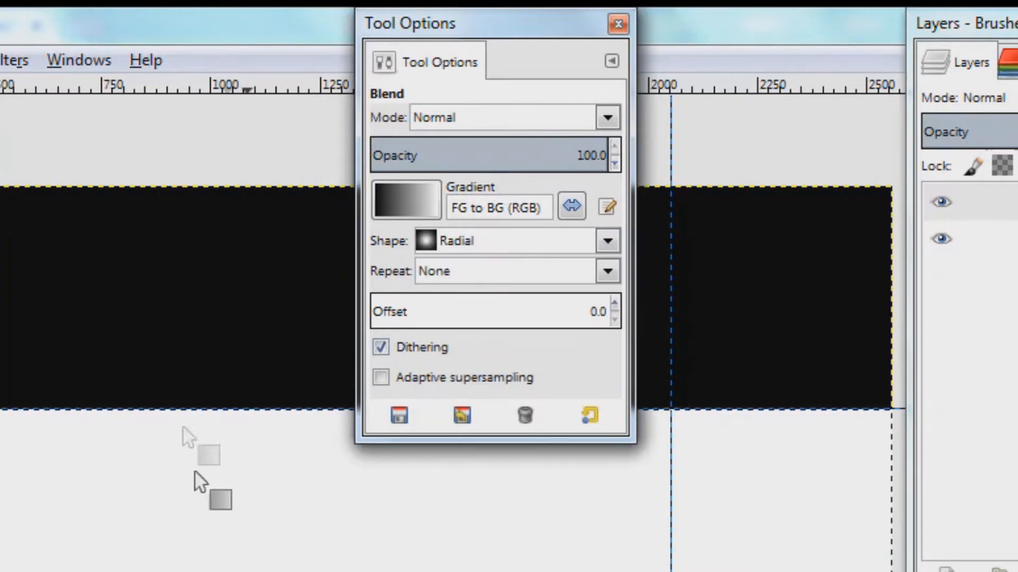
pyautogui.click(618, 24)
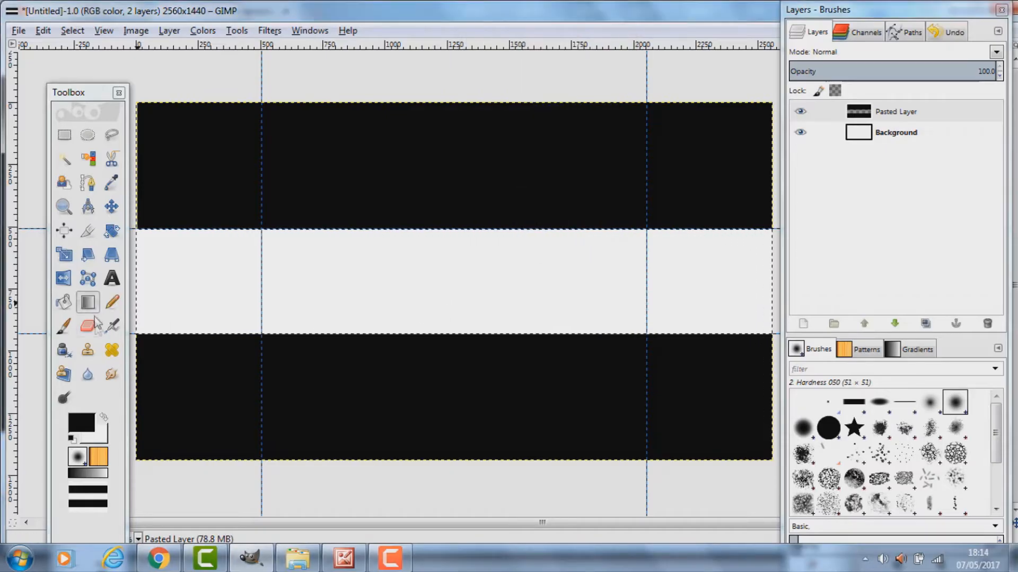
# Keep black as the foreground colour and set the background colour to orange f87500.
pyautogui.click(81, 423)
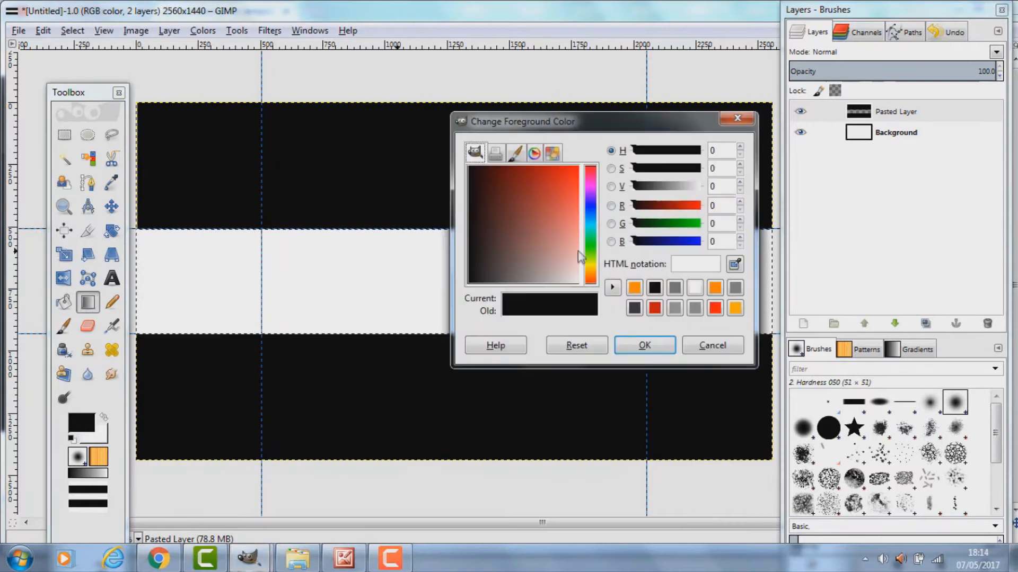
pyautogui.click(647, 346)
pyautogui.click(101, 433)
pyautogui.click(589, 273)
pyautogui.moveTo(590, 272); pyautogui.dragTo(591, 271)
pyautogui.moveTo(575, 225); pyautogui.dragTo(555, 139)
pyautogui.click(592, 277)
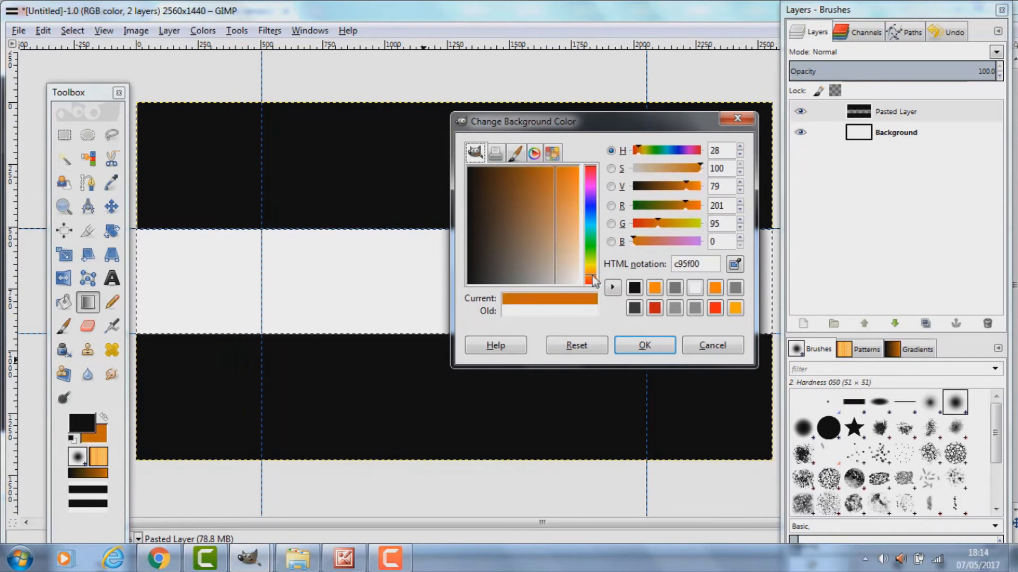
pyautogui.click(575, 170)
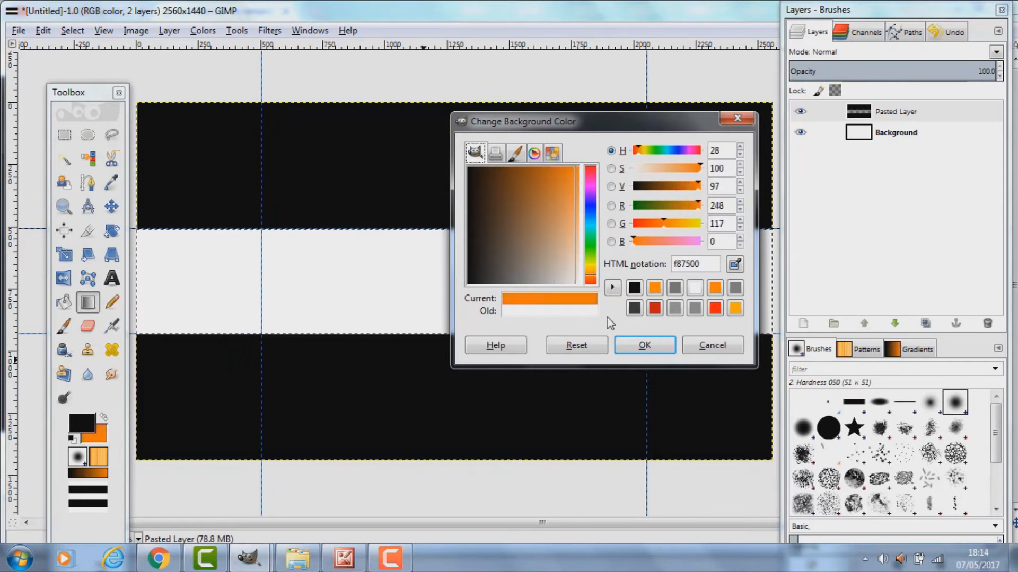
pyautogui.click(648, 347)
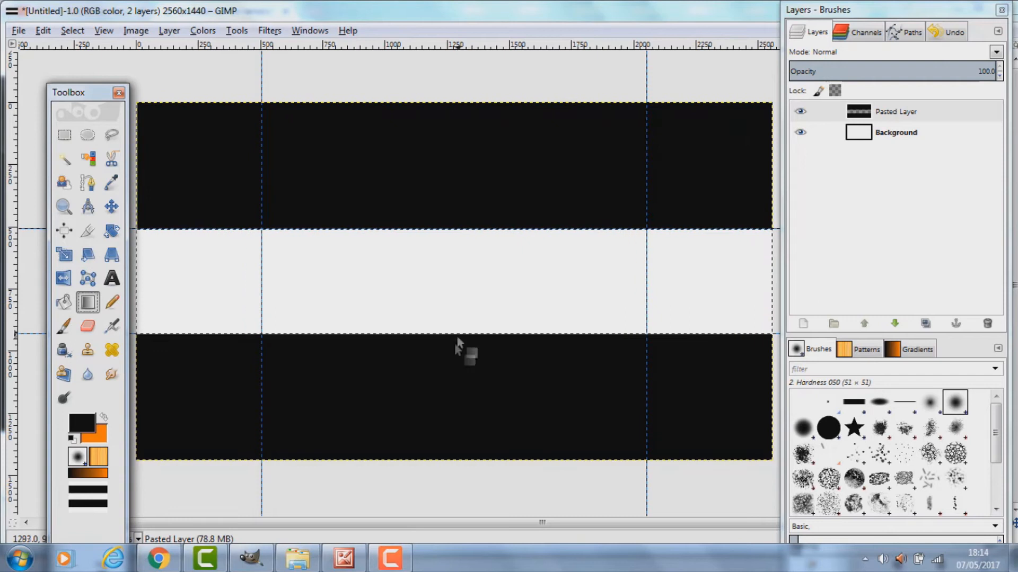
# Swap the foreground and background colours and fill the middle band with a wide radial gradient from orange at the centre to black.
pyautogui.moveTo(456, 342); pyautogui.dragTo(454, 180)
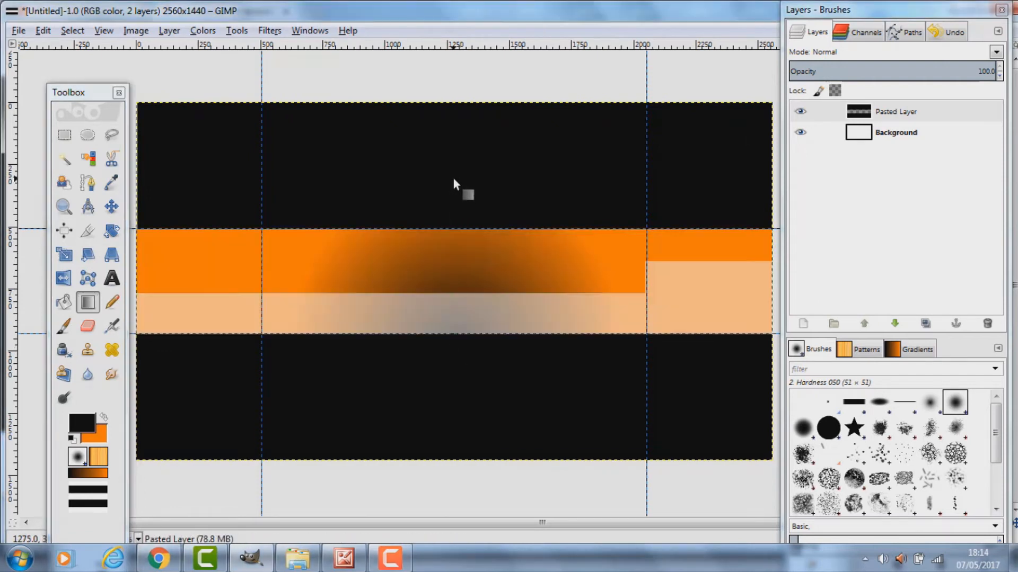
pyautogui.click(104, 417)
pyautogui.moveTo(458, 212); pyautogui.dragTo(448, 360)
pyautogui.moveTo(457, 211); pyautogui.dragTo(436, 187)
pyautogui.moveTo(448, 374); pyautogui.dragTo(463, 112)
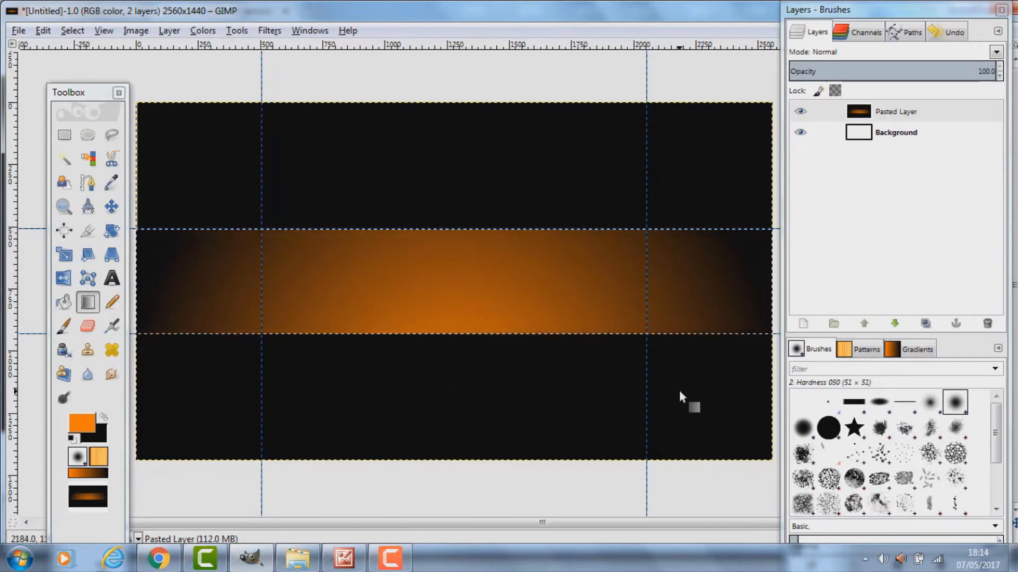
# Add a text box about 933 × 279 px in the middle of the gradient strip and enter the channel owner's first name.
pyautogui.click(112, 278)
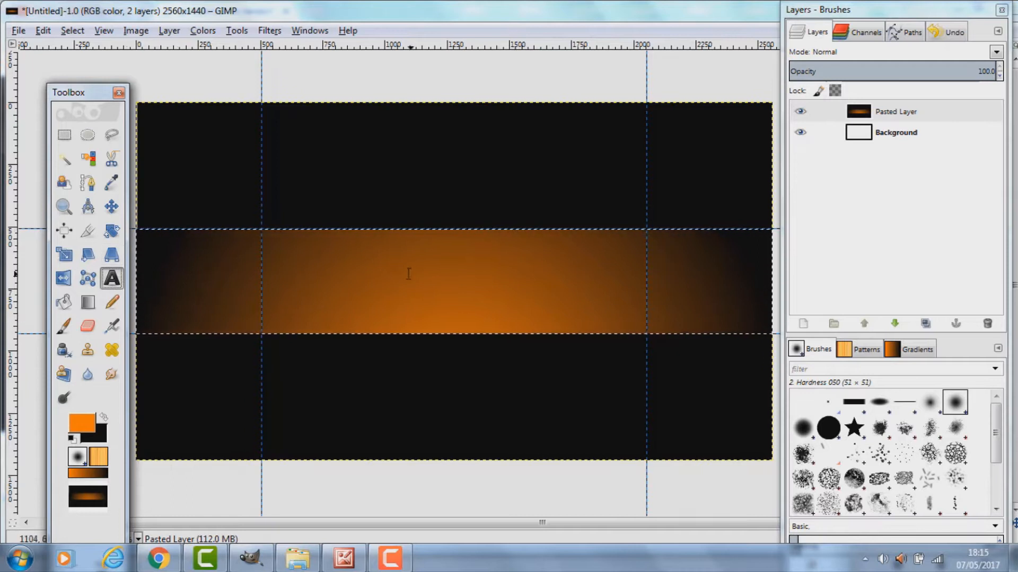
pyautogui.moveTo(342, 249); pyautogui.dragTo(574, 318)
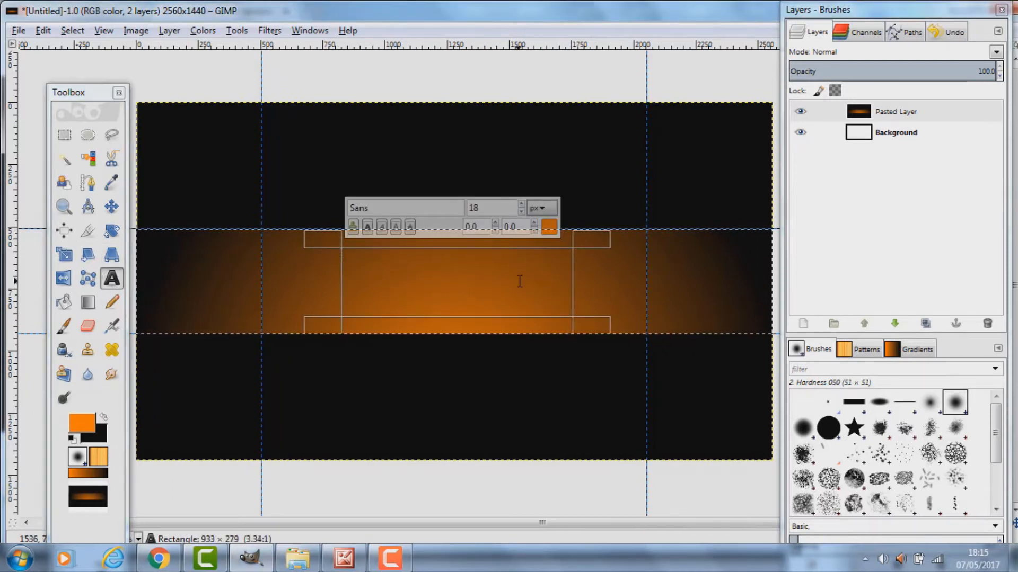
pyautogui.write('Kieran')
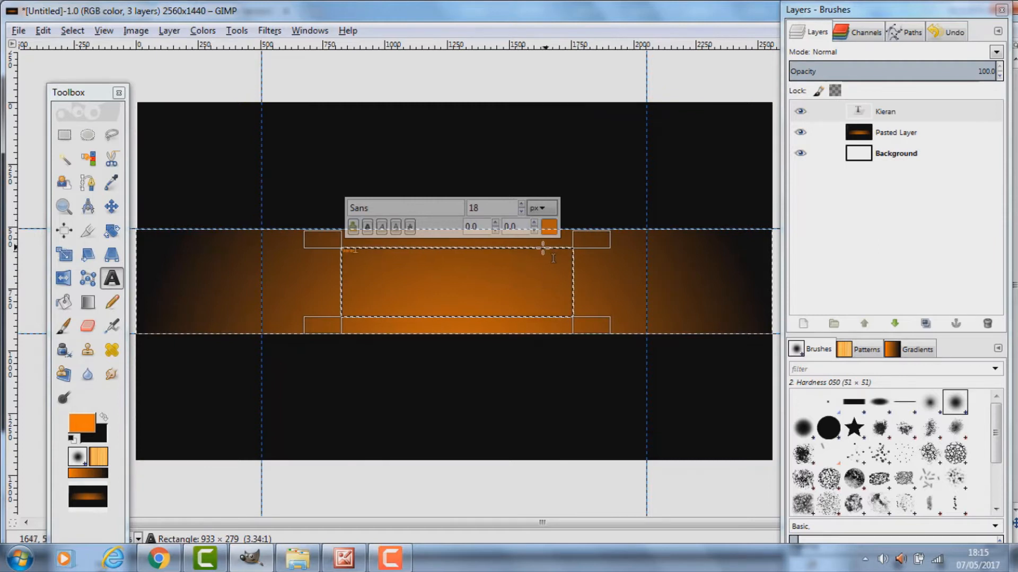
# Set the name text's size to 272 px and enlarge its text box to about 987 × 386 px.
pyautogui.write('90')
pyautogui.click(521, 204)
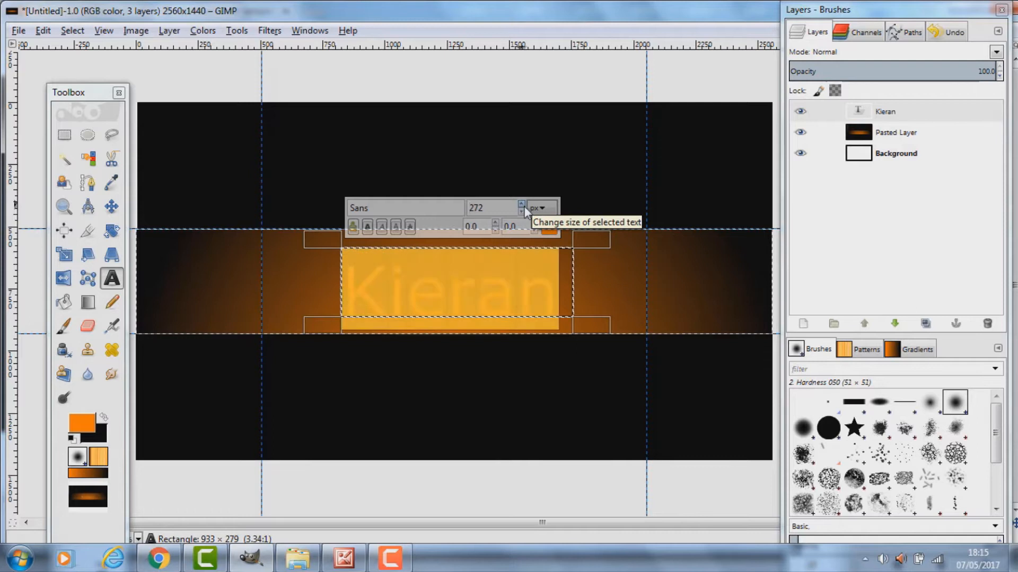
pyautogui.moveTo(587, 334); pyautogui.dragTo(588, 330)
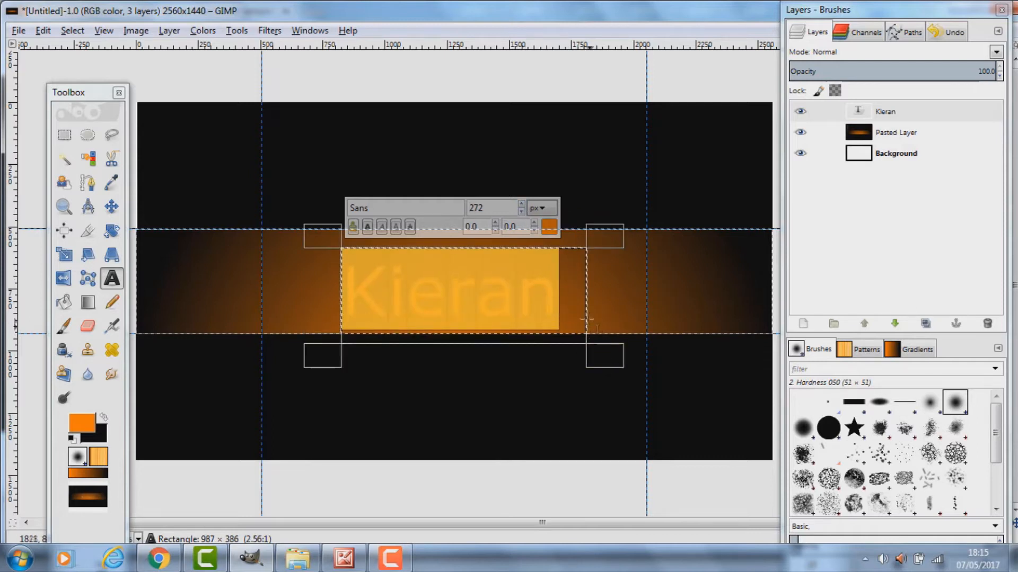
# Change the name text's font to Pricedown Heavy in the text tool options, then close the options window.
pyautogui.click(307, 31)
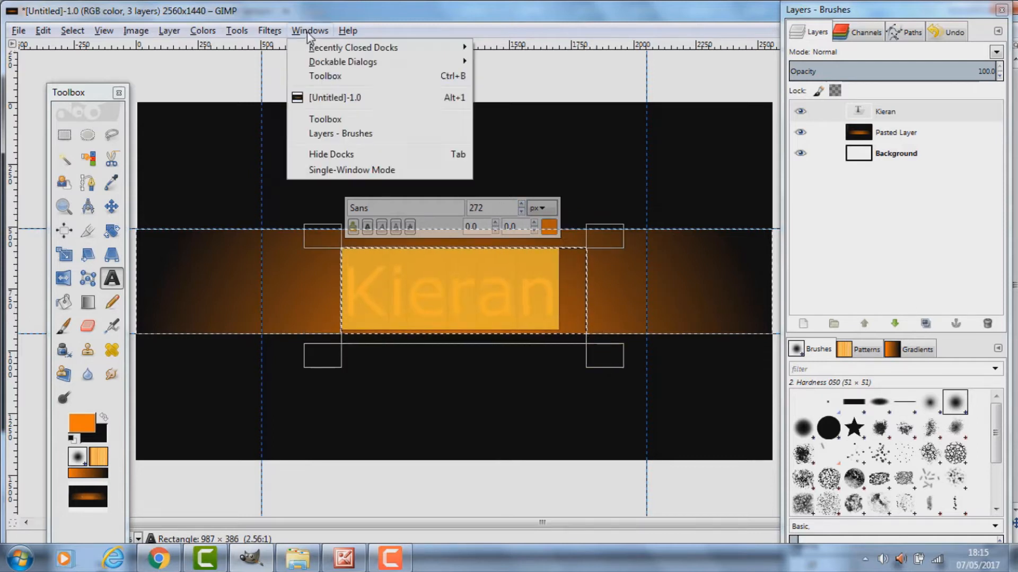
pyautogui.moveTo(414, 62)
pyautogui.click(517, 63)
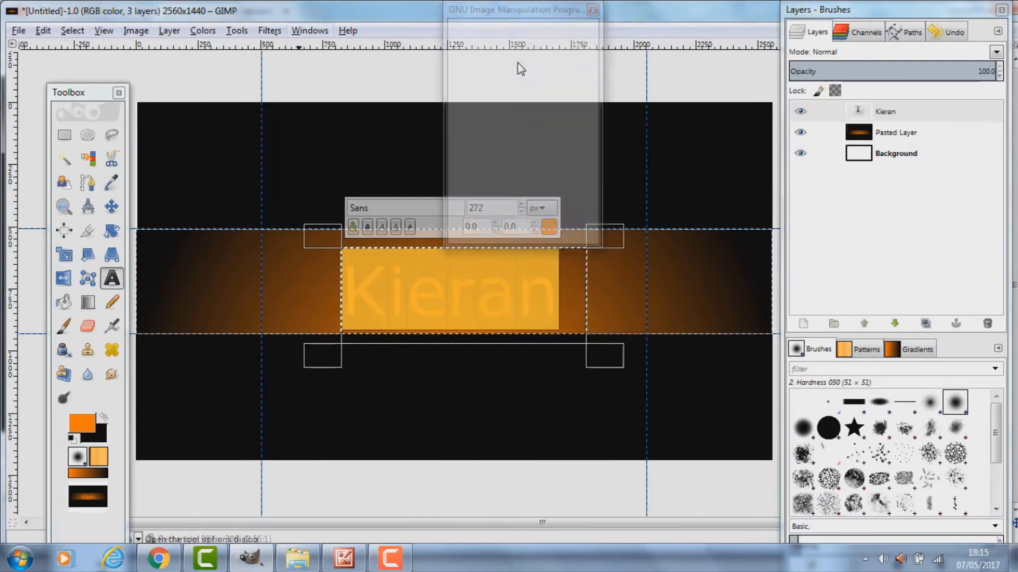
pyautogui.click(460, 69)
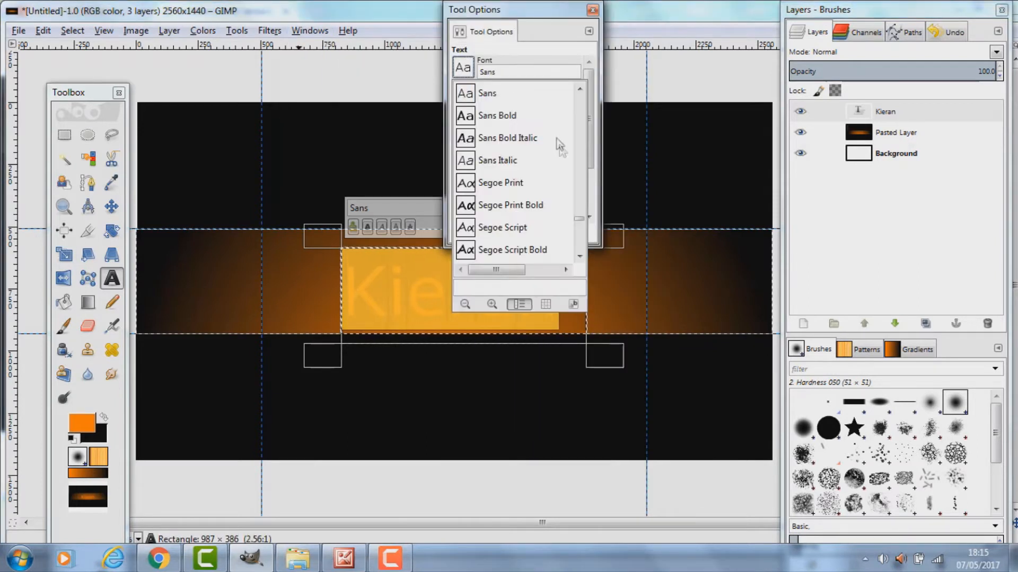
pyautogui.moveTo(579, 220)
pyautogui.mouseDown()
pyautogui.moveTo(580, 253)
pyautogui.moveTo(583, 218)
pyautogui.mouseUp()
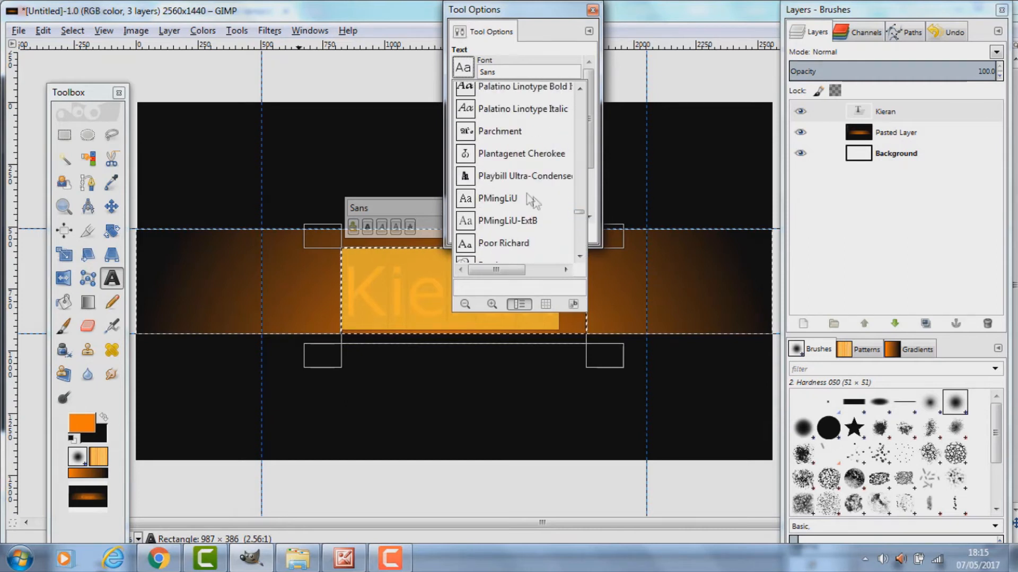
pyautogui.scroll(-2, 528, 199)
pyautogui.click(529, 199)
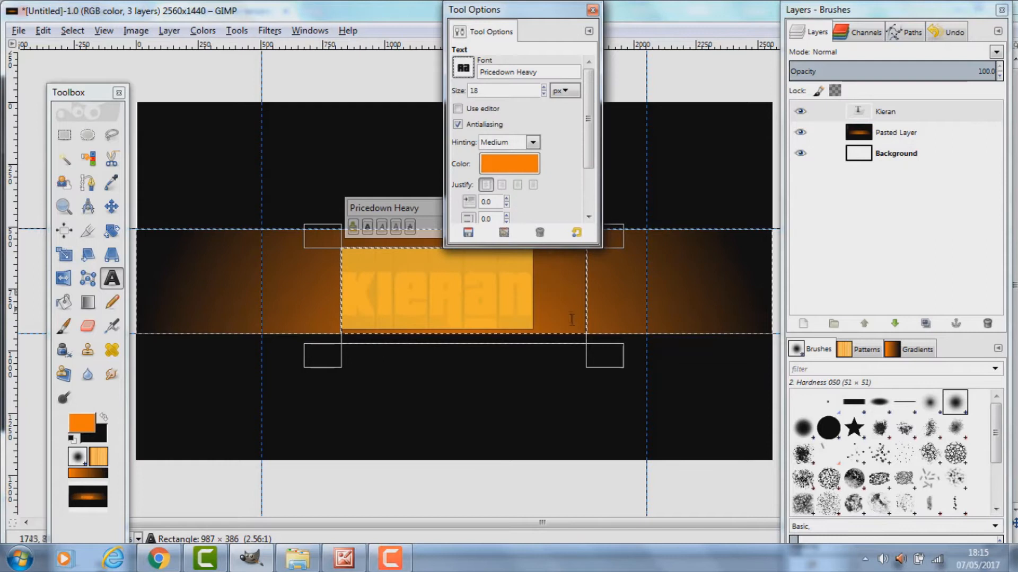
pyautogui.click(570, 309)
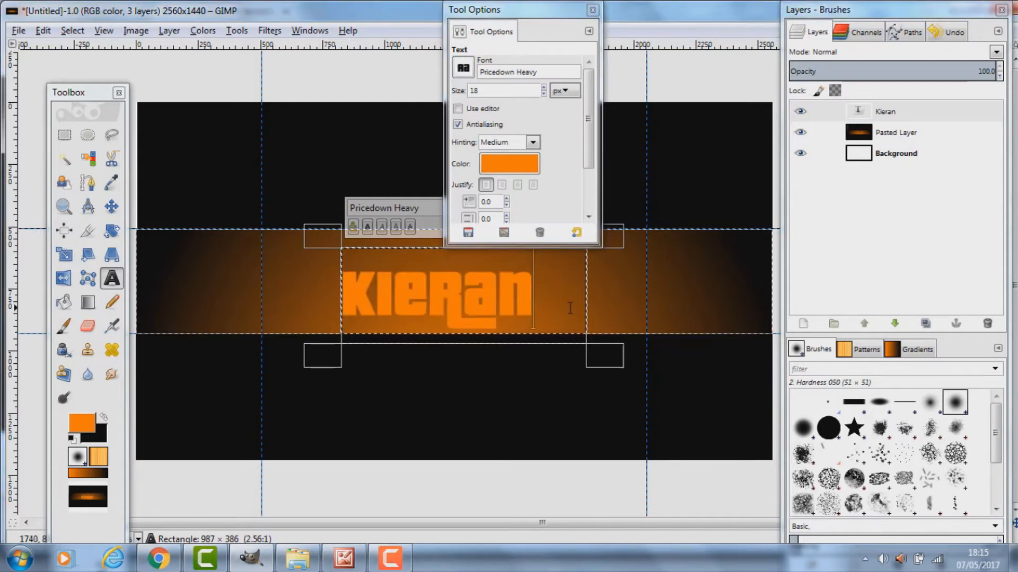
pyautogui.click(593, 10)
# Set the name text's size to 295 px and move the text to the centre of the gradient strip.
pyautogui.doubleClick(522, 290)
pyautogui.click(524, 205)
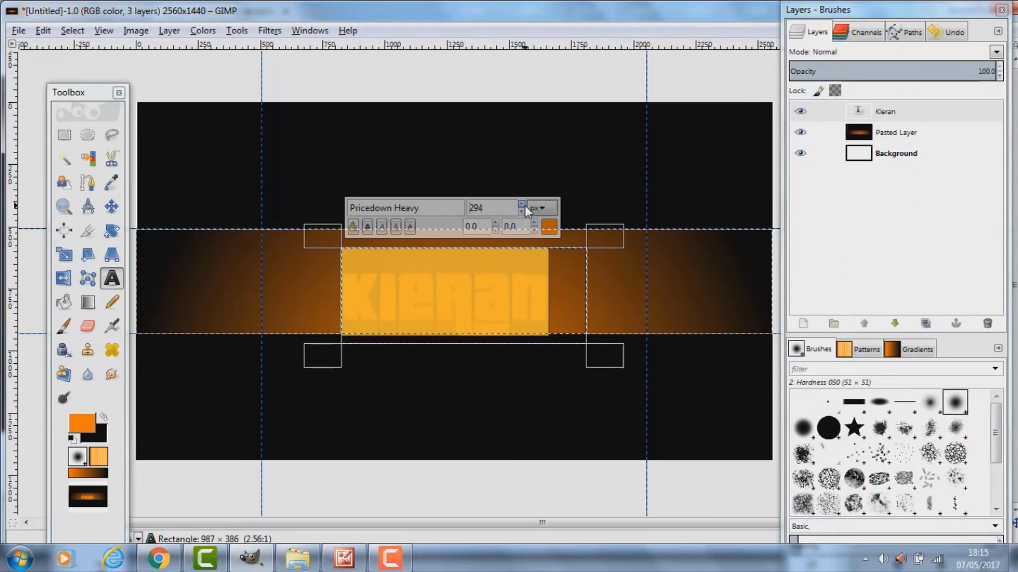
pyautogui.click(565, 293)
pyautogui.moveTo(571, 295); pyautogui.dragTo(606, 304)
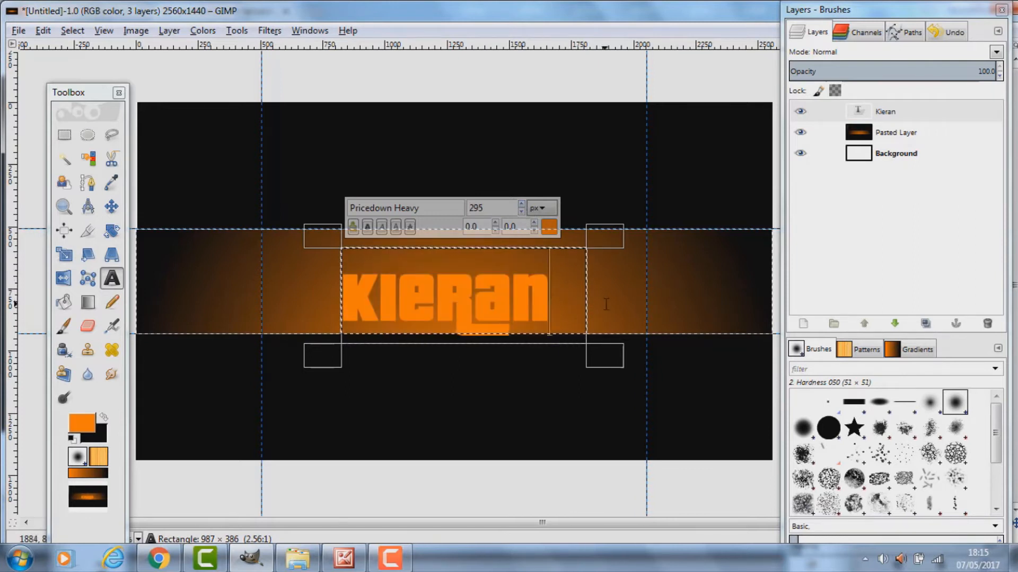
pyautogui.click(111, 205)
pyautogui.moveTo(457, 304); pyautogui.dragTo(464, 285)
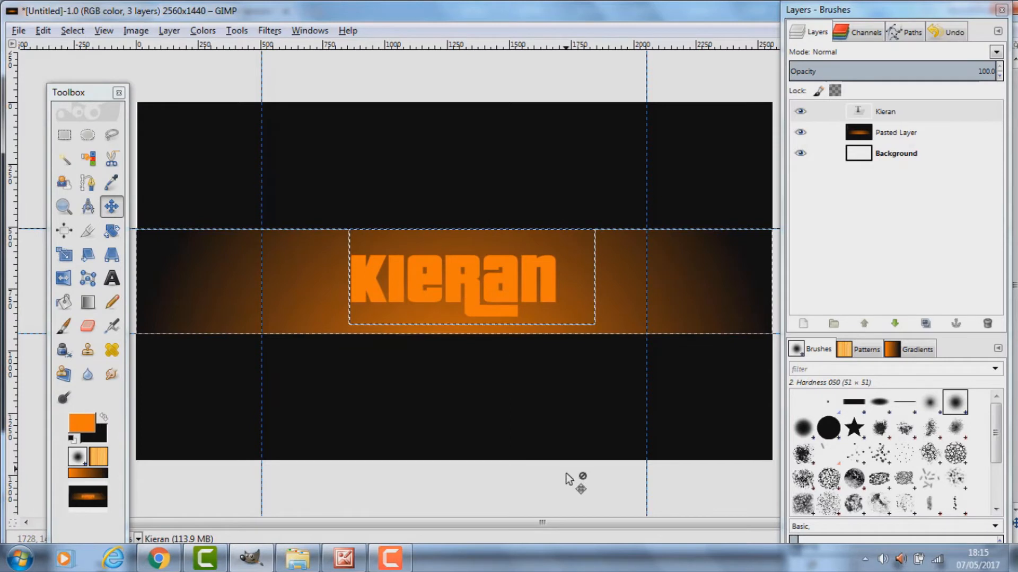
# Select the name's letter shapes with Alpha to Selection and add a transparent 2560 × 1440 px layer named background.
pyautogui.rightClick(901, 110)
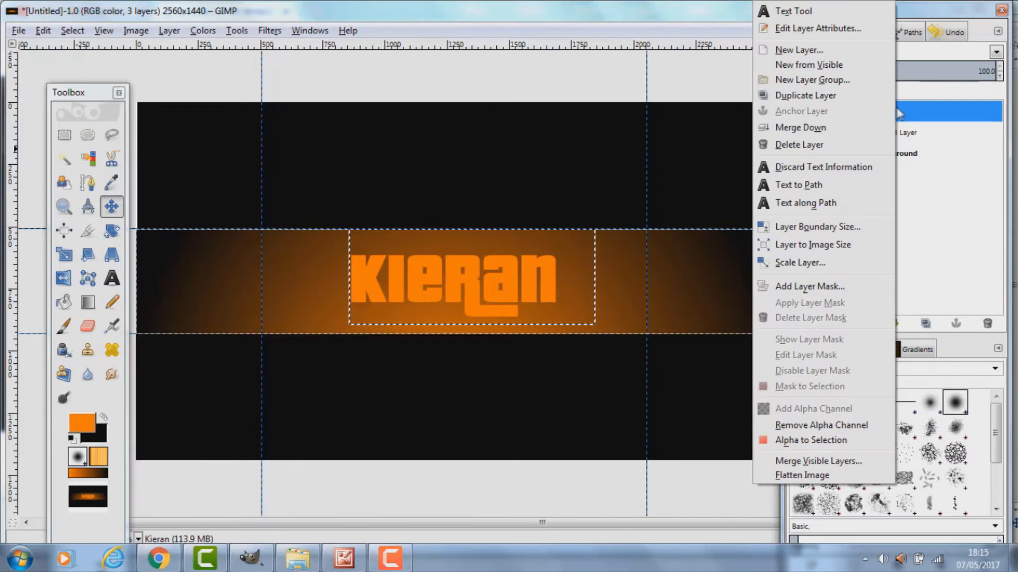
pyautogui.click(811, 441)
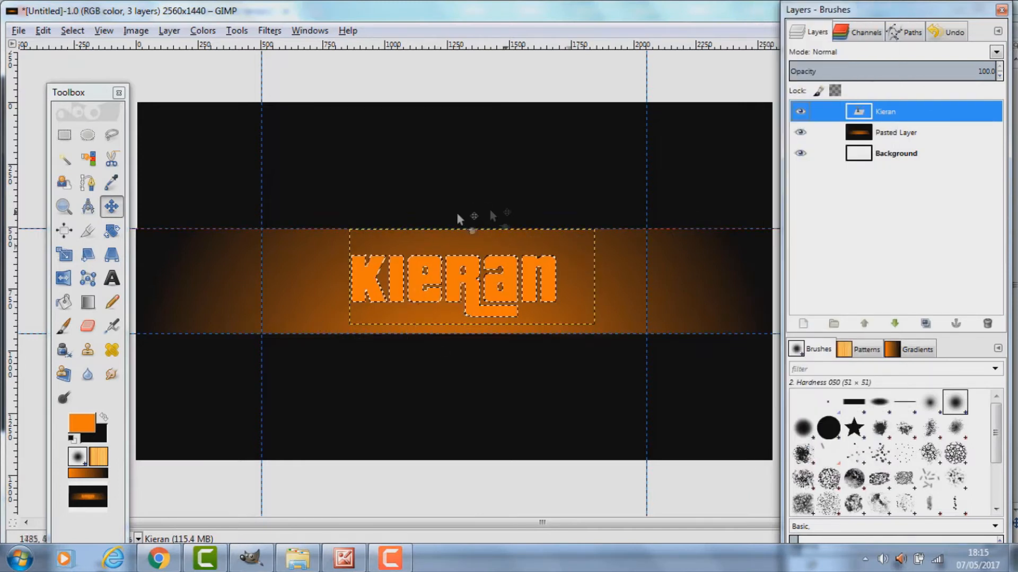
pyautogui.rightClick(942, 117)
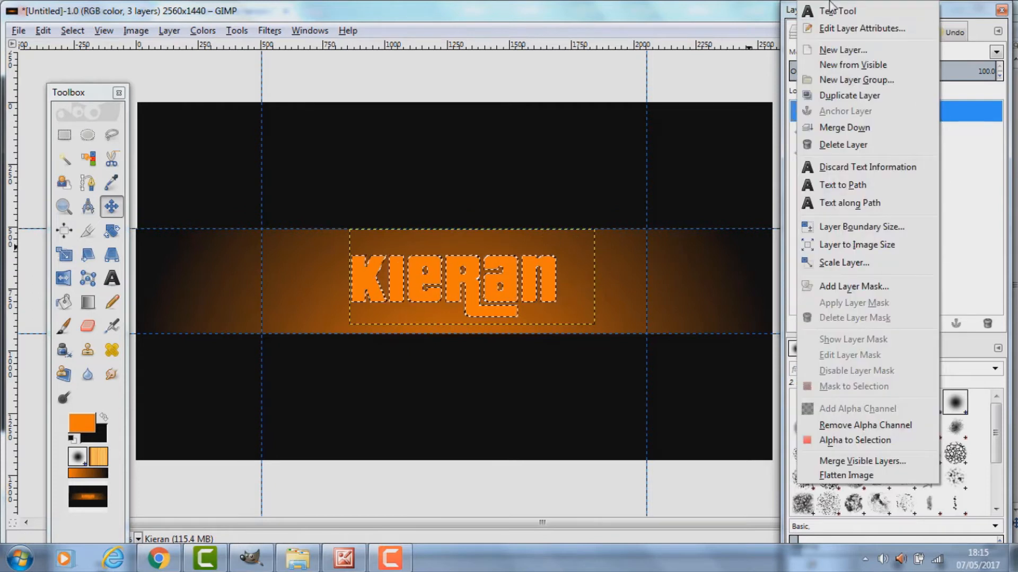
pyautogui.click(843, 49)
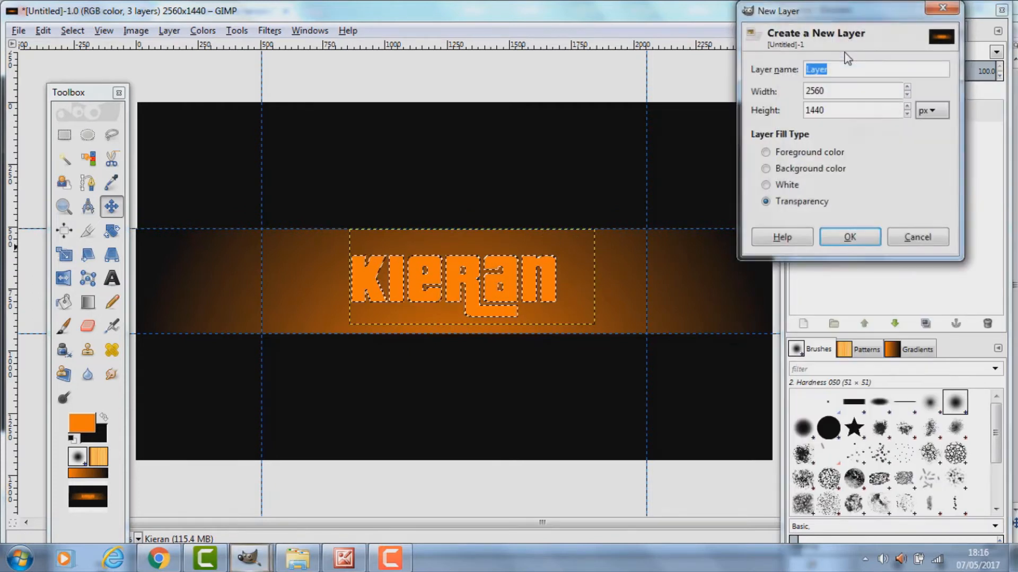
pyautogui.write('O')
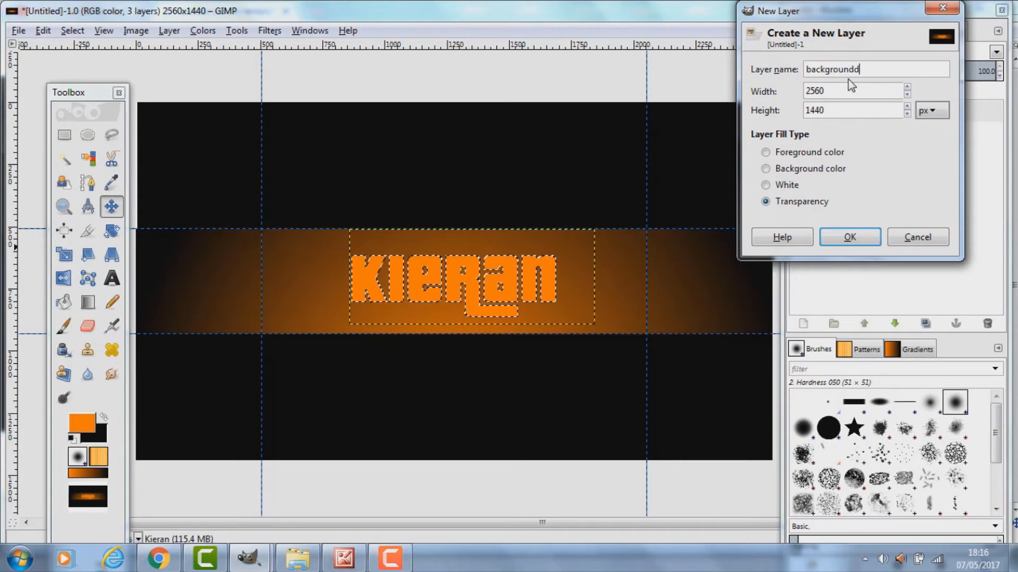
pyautogui.press('Return')
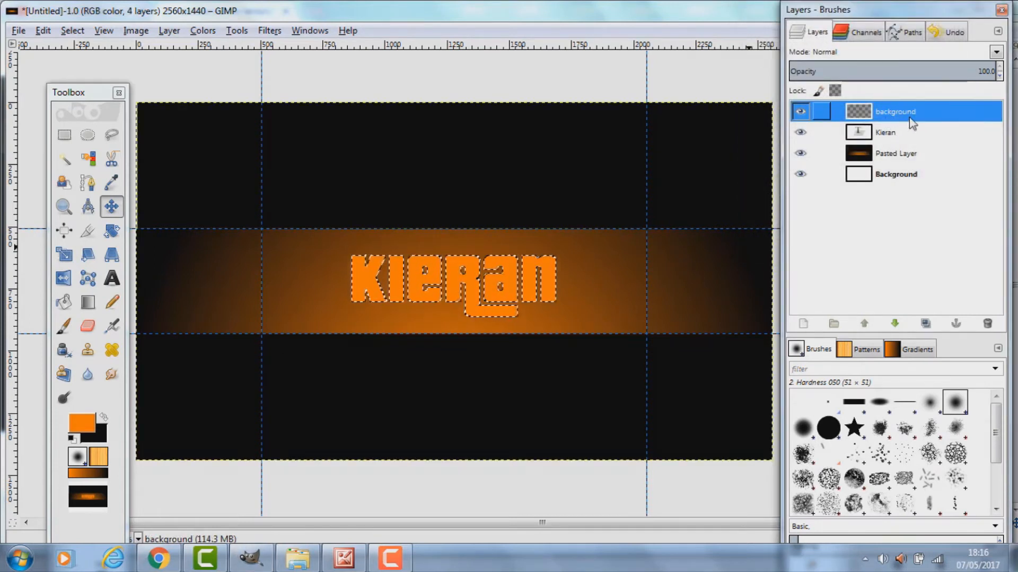
# Grow the selection by a few pixels around the name's letters.
pyautogui.click(76, 33)
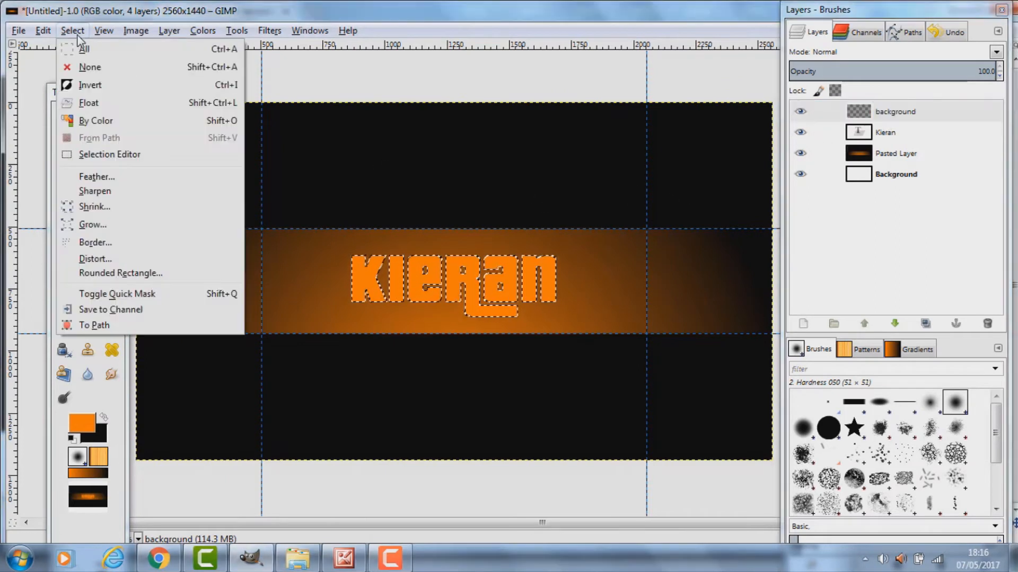
pyautogui.click(93, 224)
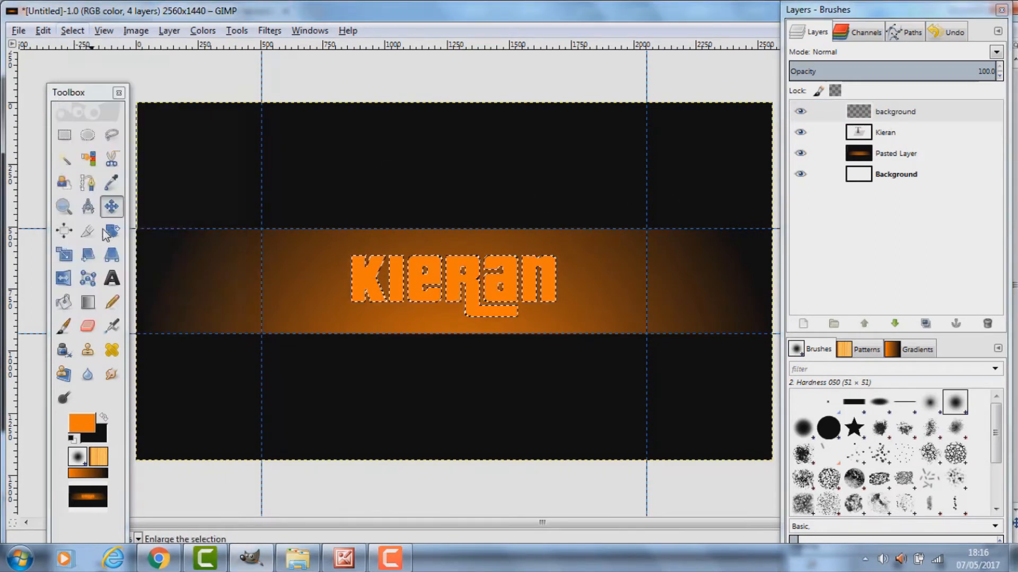
pyautogui.write('4')
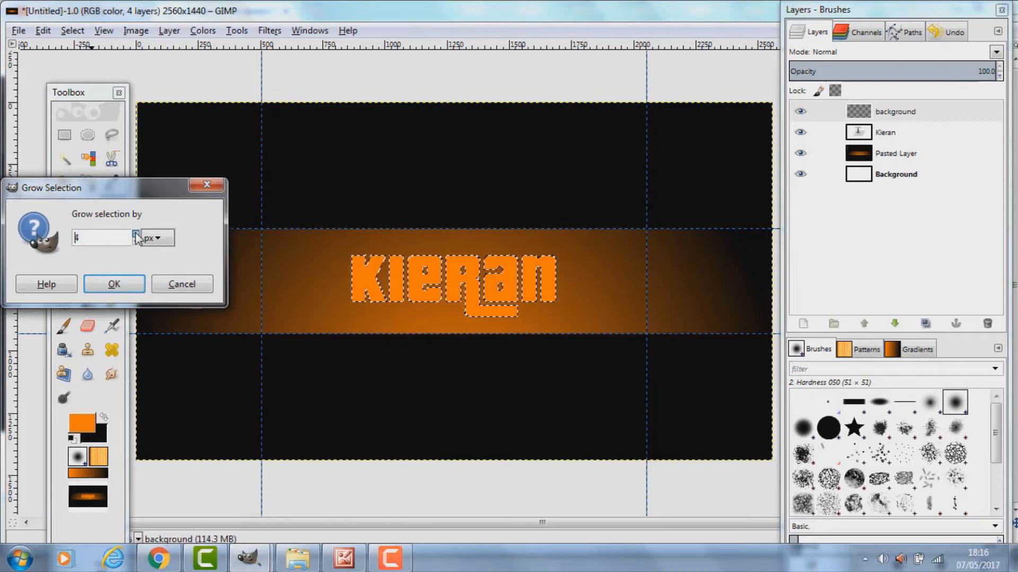
pyautogui.click(115, 284)
# Make black the foreground colour and bucket-fill the enlarged letter selection on the new background layer.
pyautogui.keyDown('ctrl'); pyautogui.scroll(3, 459, 313); pyautogui.keyUp('ctrl')
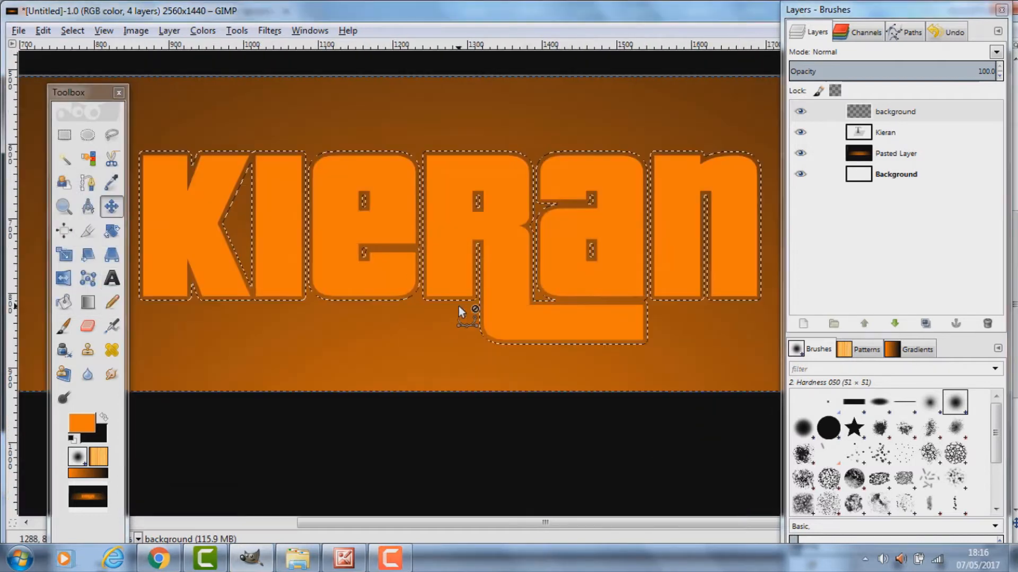
pyautogui.keyDown('ctrl'); pyautogui.scroll(2, 537, 270); pyautogui.keyUp('ctrl')
pyautogui.keyDown('ctrl'); pyautogui.scroll(-4, 341, 256); pyautogui.keyUp('ctrl')
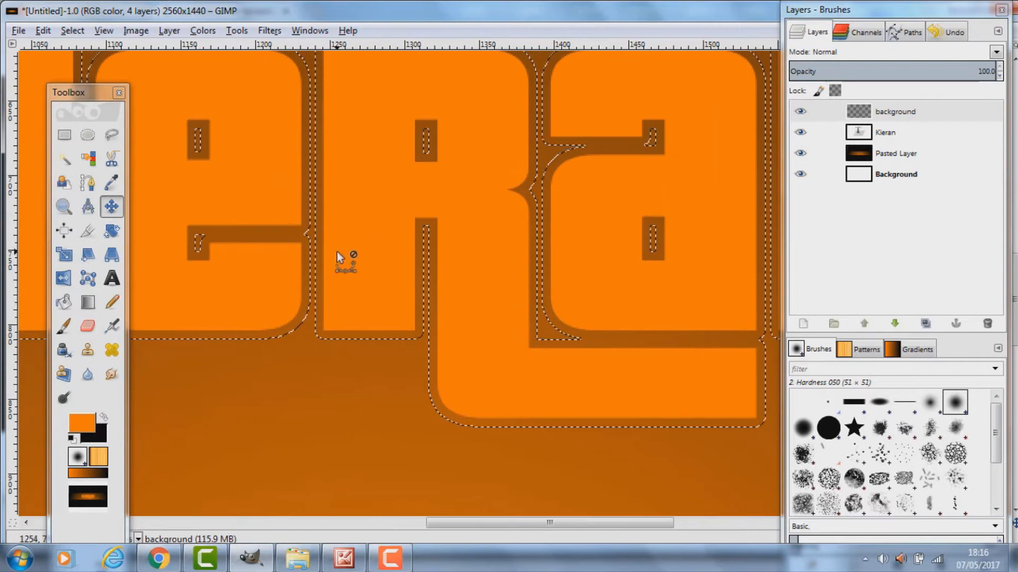
pyautogui.click(64, 302)
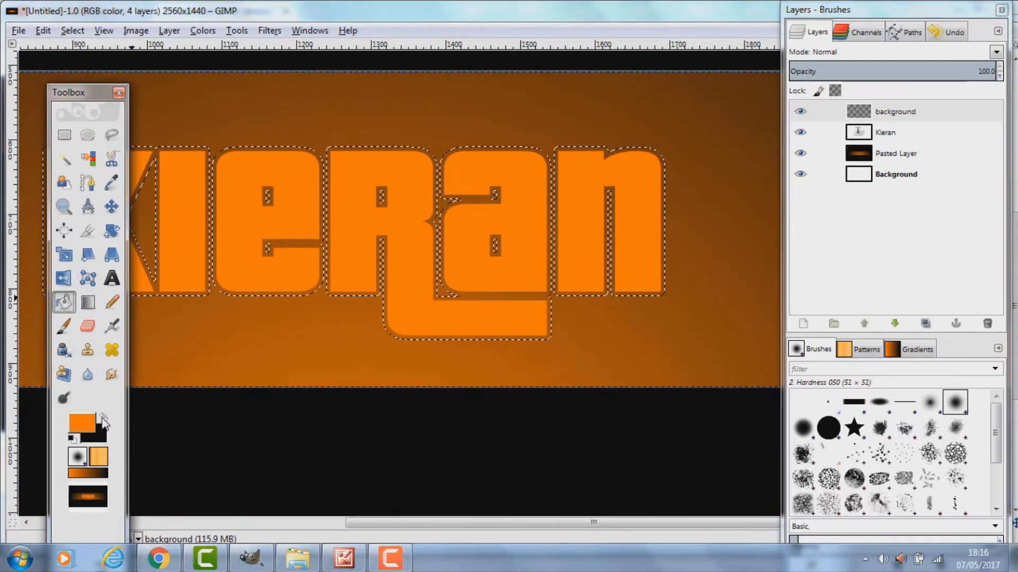
pyautogui.click(104, 417)
pyautogui.keyDown('ctrl'); pyautogui.scroll(3, 314, 290); pyautogui.keyUp('ctrl')
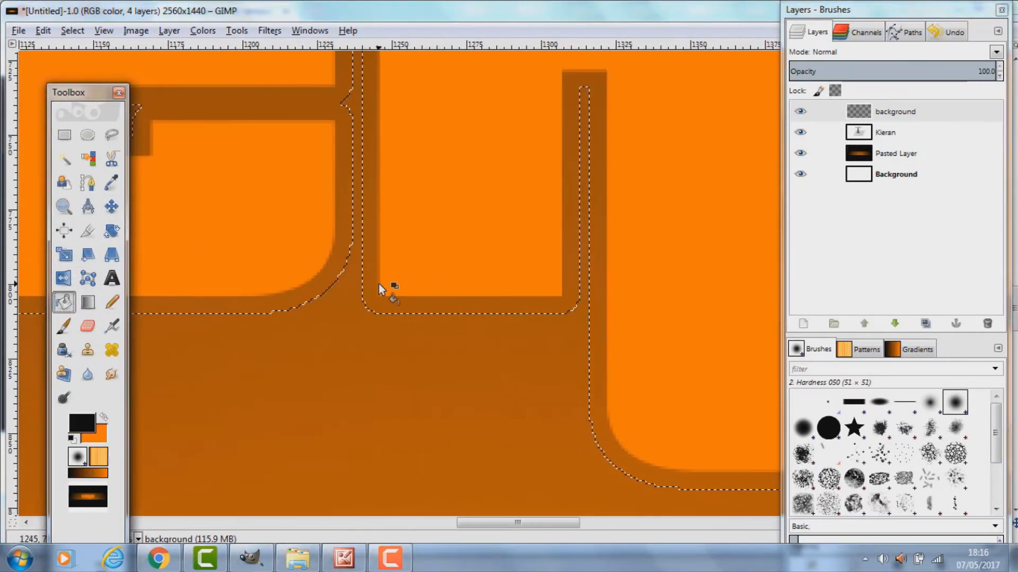
pyautogui.click(370, 289)
pyautogui.keyDown('ctrl'); pyautogui.scroll(-3, 522, 270); pyautogui.keyUp('ctrl')
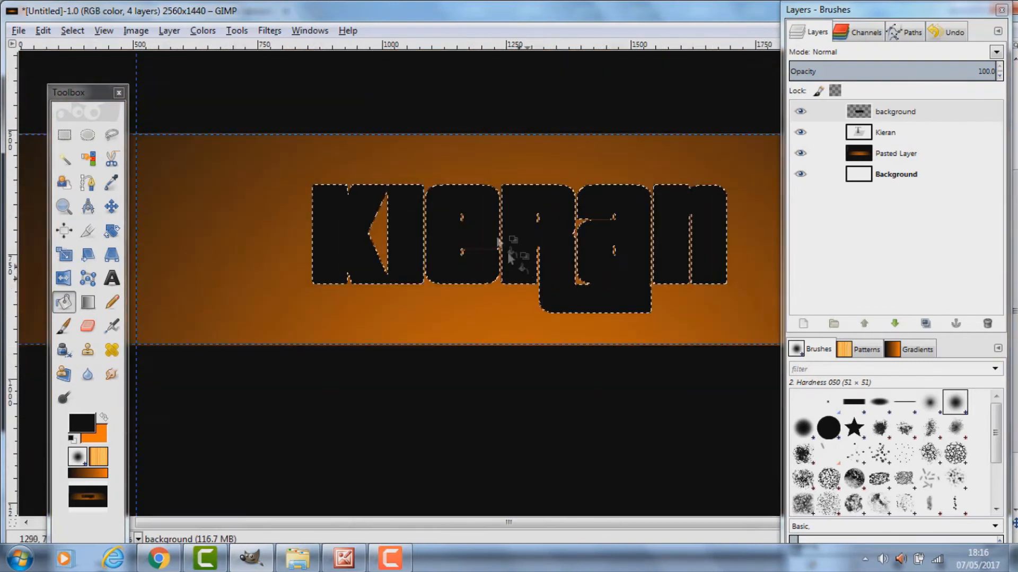
pyautogui.keyDown('ctrl'); pyautogui.scroll(-2, 490, 257); pyautogui.keyUp('ctrl')
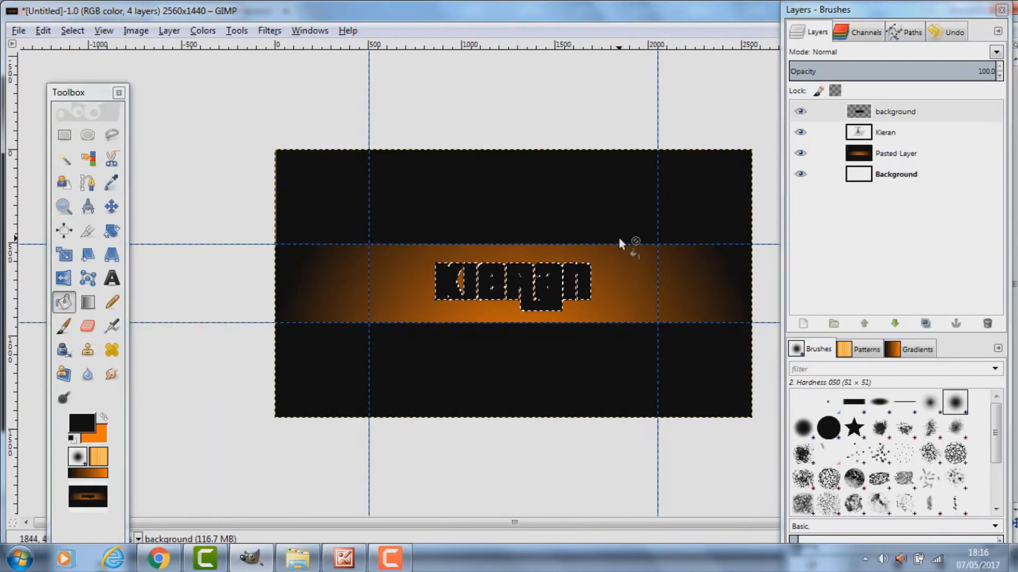
# Lower the black background layer one level so it sits directly beneath the name text layer.
pyautogui.keyDown('ctrl'); pyautogui.scroll(2, 602, 262); pyautogui.keyUp('ctrl')
pyautogui.click(64, 135)
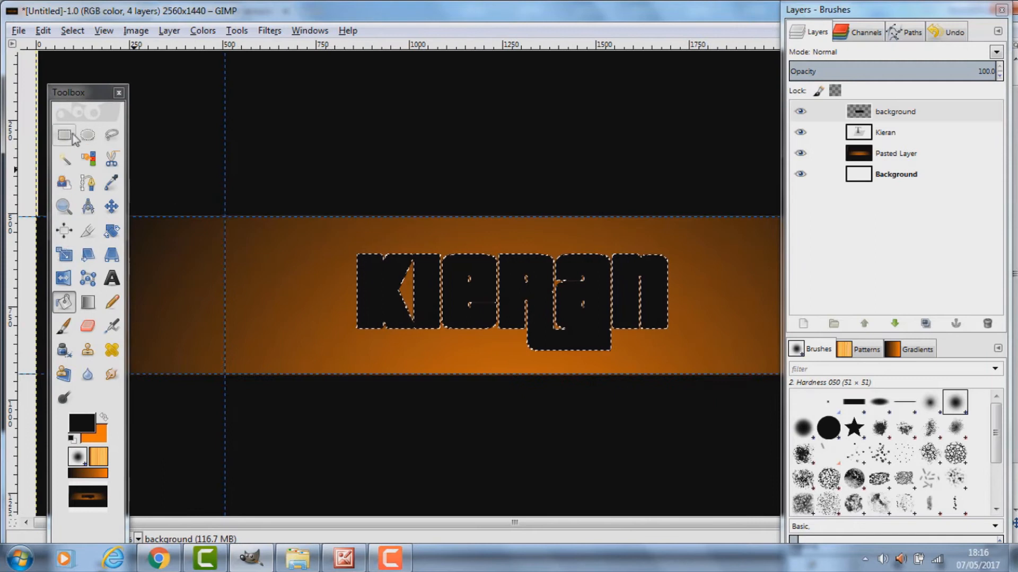
pyautogui.click(848, 110)
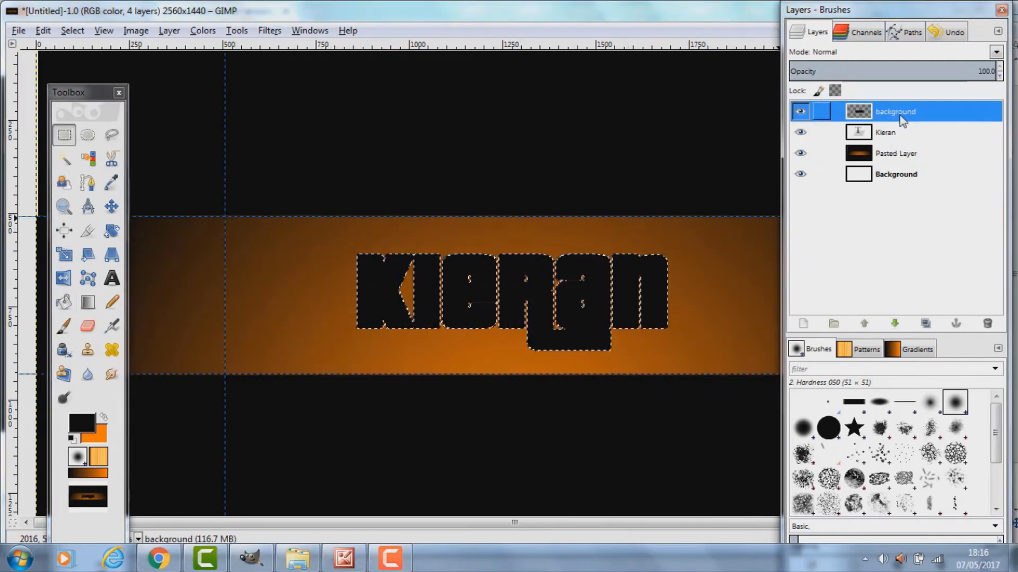
pyautogui.click(895, 323)
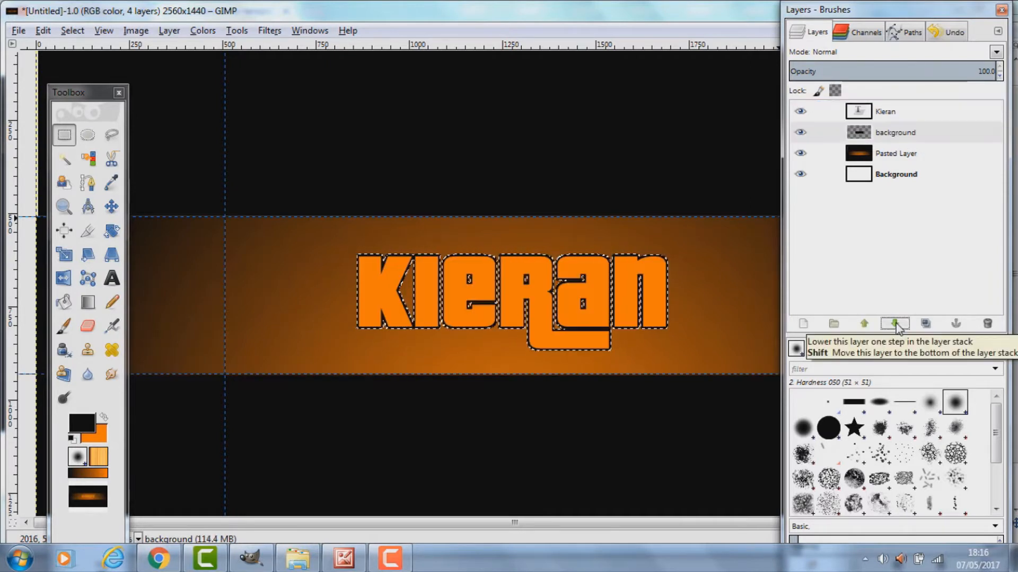
pyautogui.scroll(3, 677, 315)
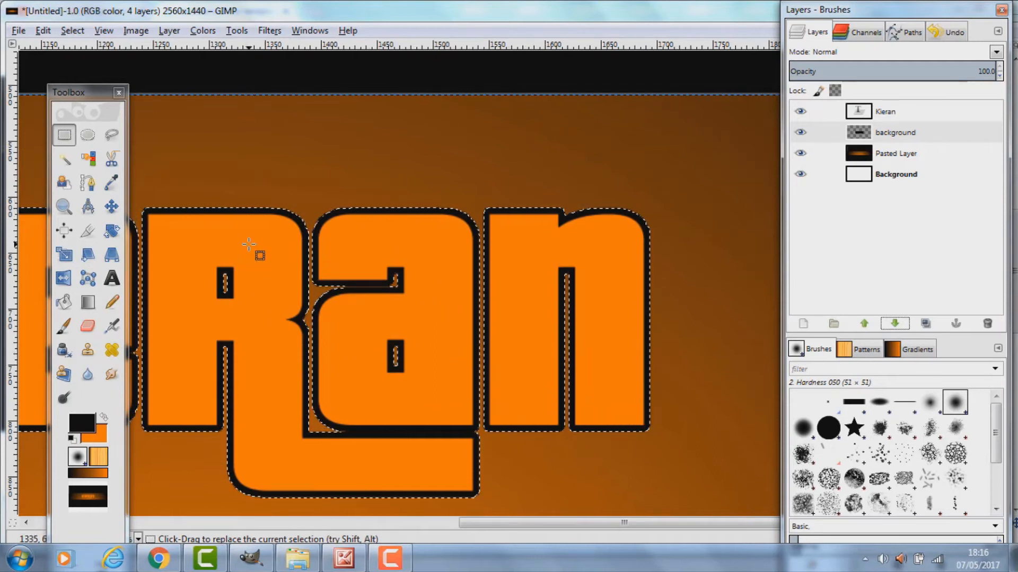
pyautogui.scroll(-3, 256, 252)
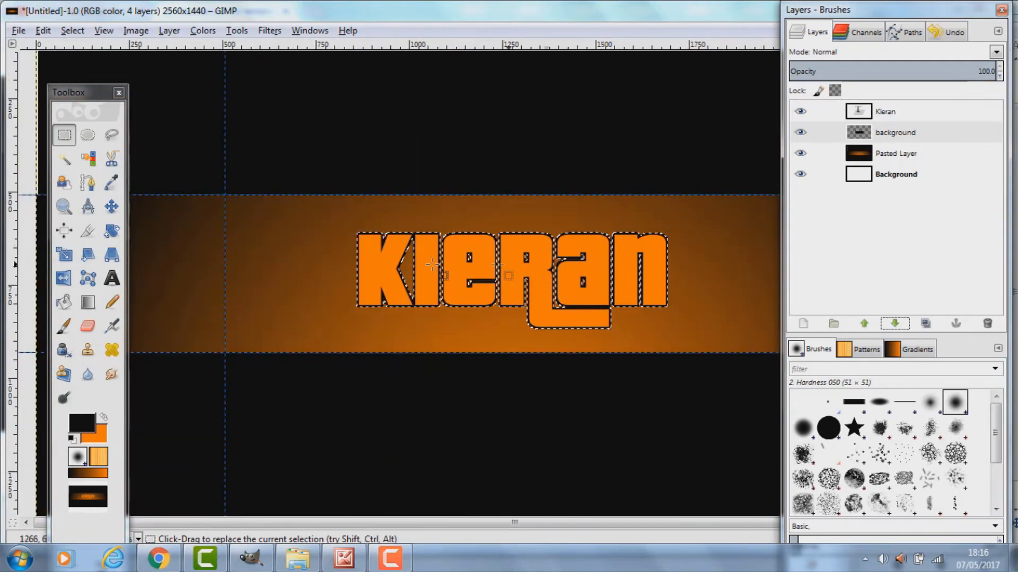
# Move the black letter layer down and slightly right of the name text to form a block shadow.
pyautogui.click(111, 206)
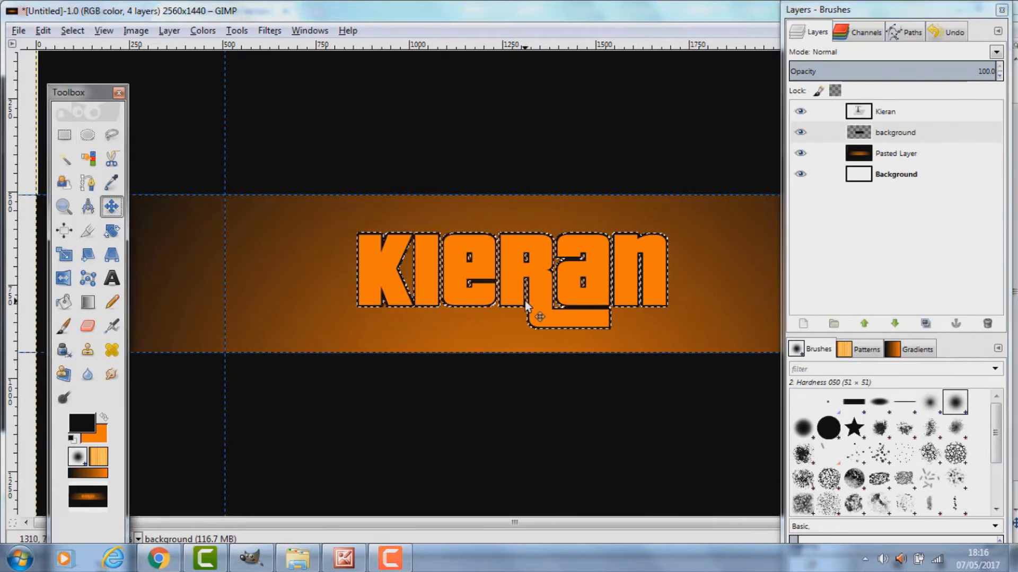
pyautogui.scroll(3, 535, 301)
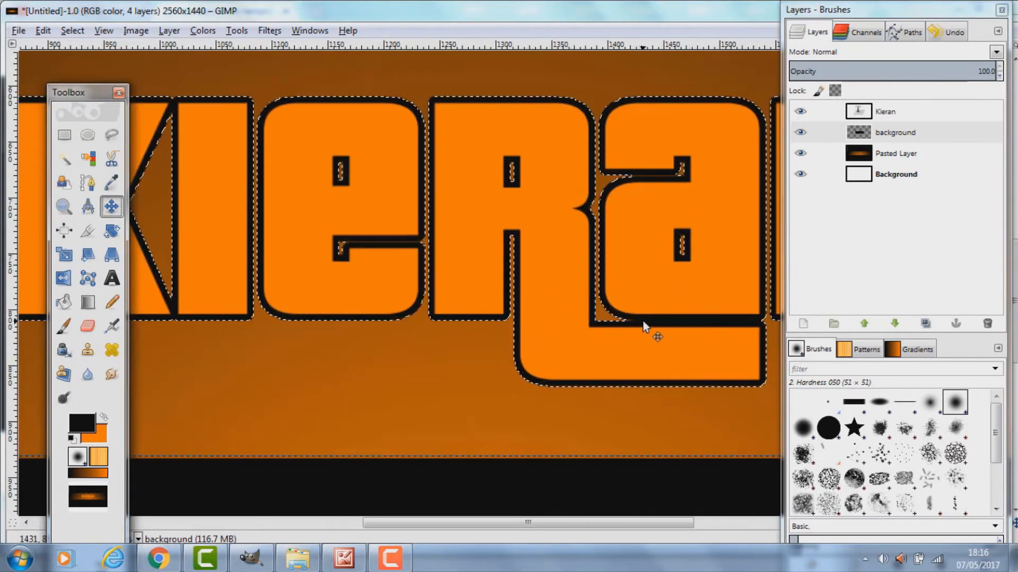
pyautogui.moveTo(644, 321); pyautogui.dragTo(649, 349)
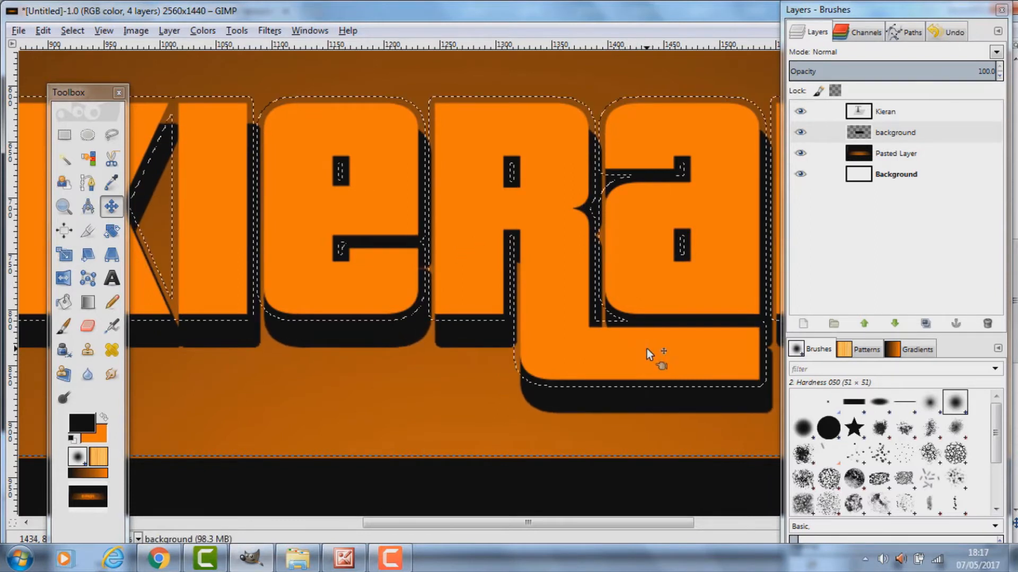
pyautogui.press('-')
pyautogui.scroll(-5, 644, 349)
pyautogui.scroll(4, 610, 347)
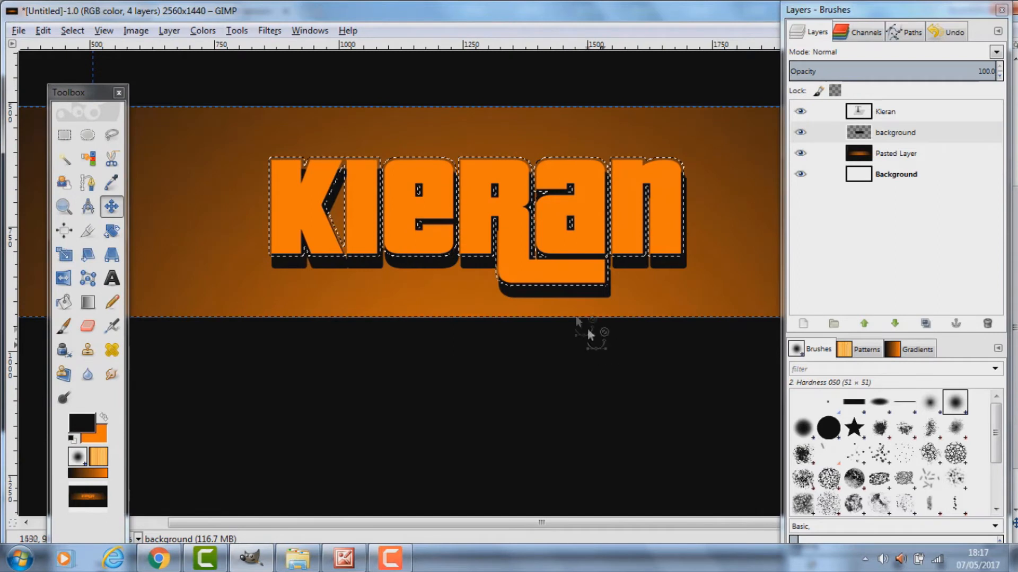
pyautogui.scroll(2, 569, 312)
pyautogui.scroll(3, 569, 313)
pyautogui.moveTo(445, 247); pyautogui.dragTo(450, 261)
pyautogui.scroll(-4, 450, 261)
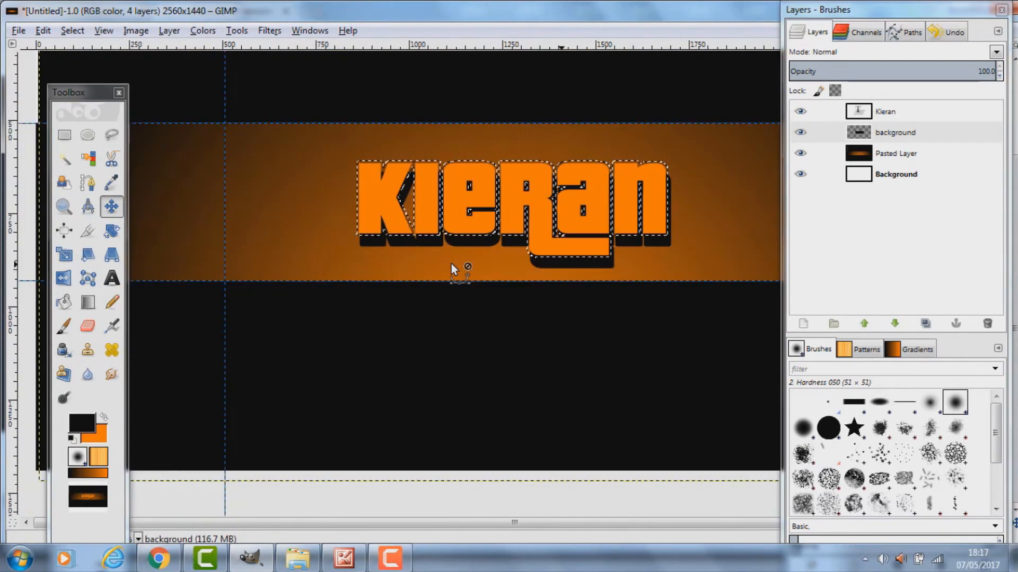
# Clear the old selection and select the name text layer's letter shapes with Alpha to Selection.
pyautogui.click(62, 135)
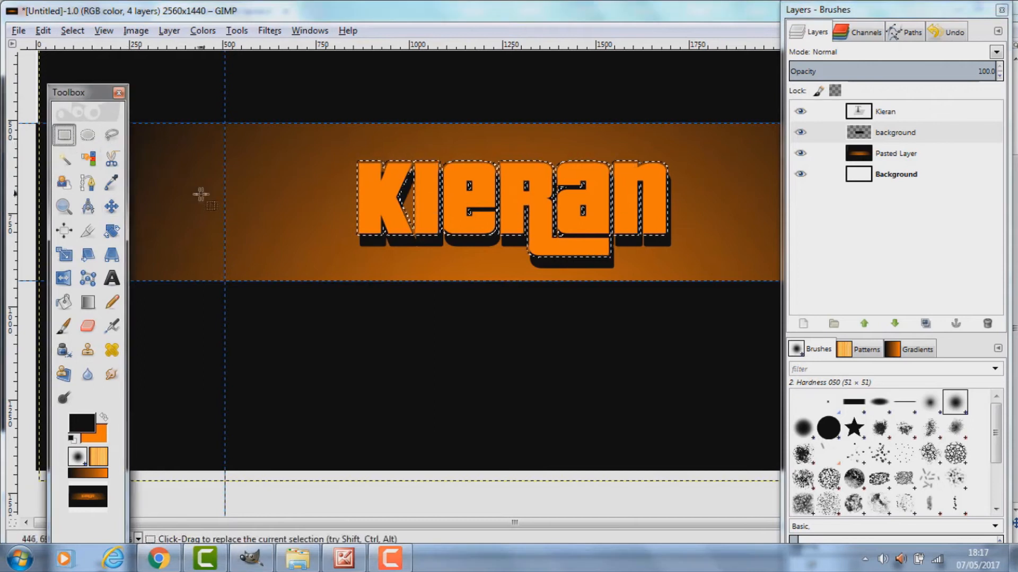
pyautogui.click(247, 235)
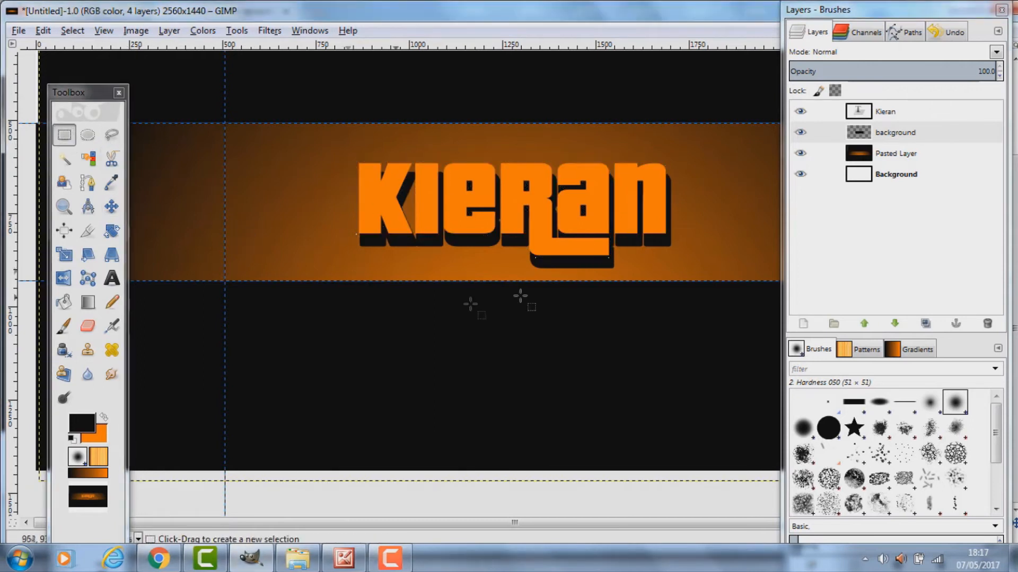
pyautogui.moveTo(659, 234); pyautogui.dragTo(575, 311)
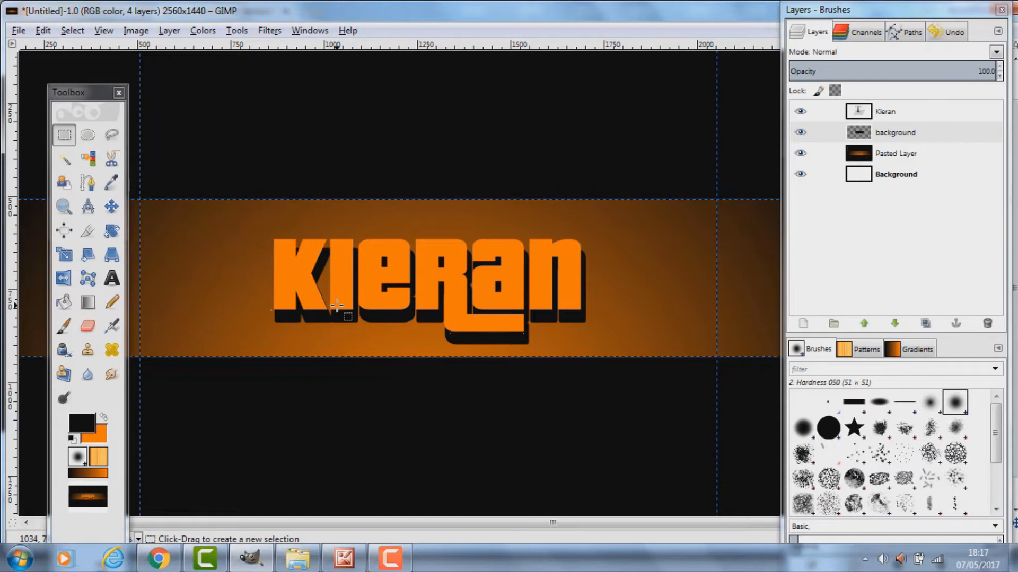
pyautogui.click(896, 113)
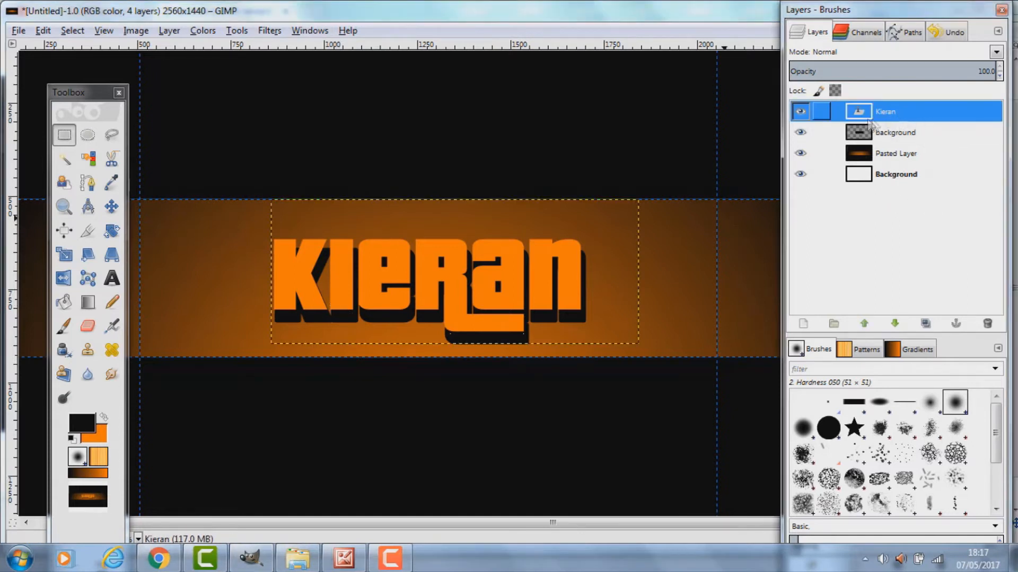
pyautogui.rightClick(877, 112)
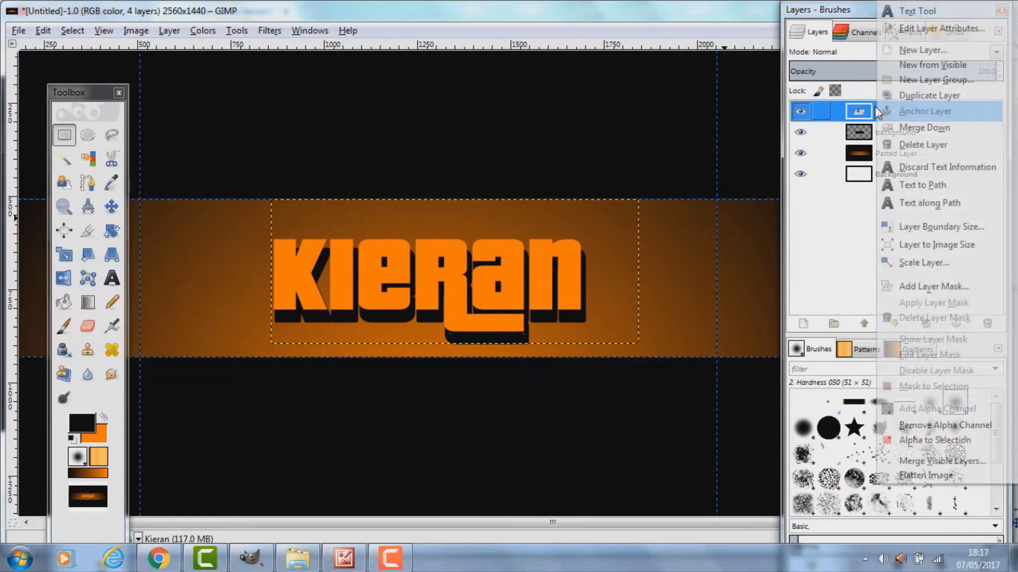
pyautogui.click(931, 441)
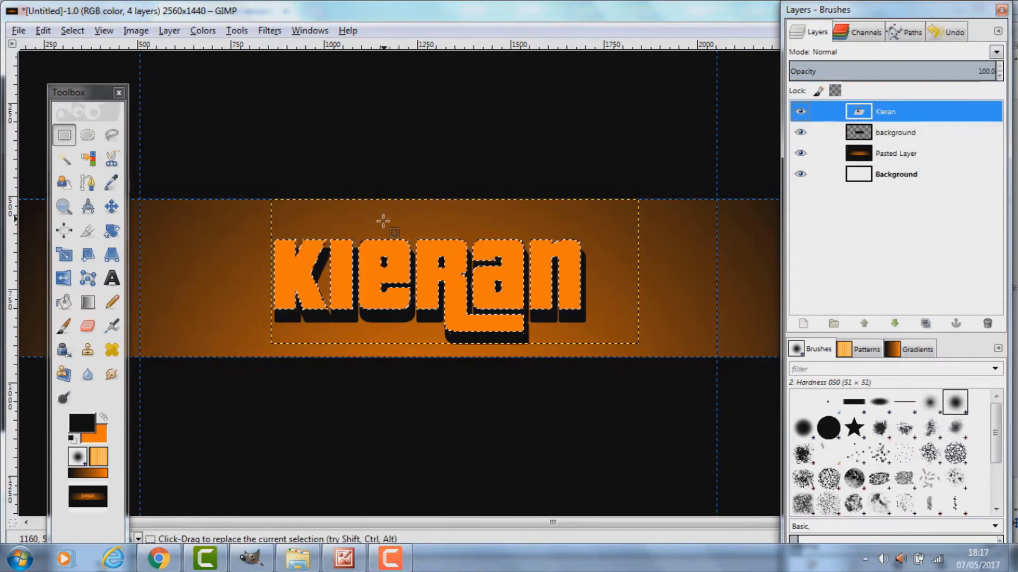
# Activate the Blend tool and set the foreground colour to grey 6b6b6b and the background colour to white.
pyautogui.press('l')
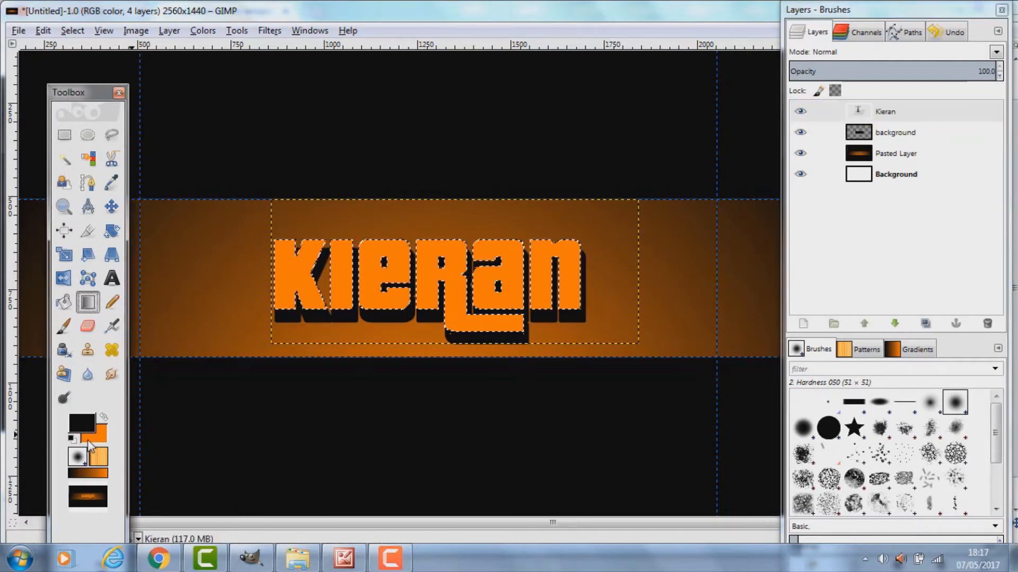
pyautogui.click(85, 429)
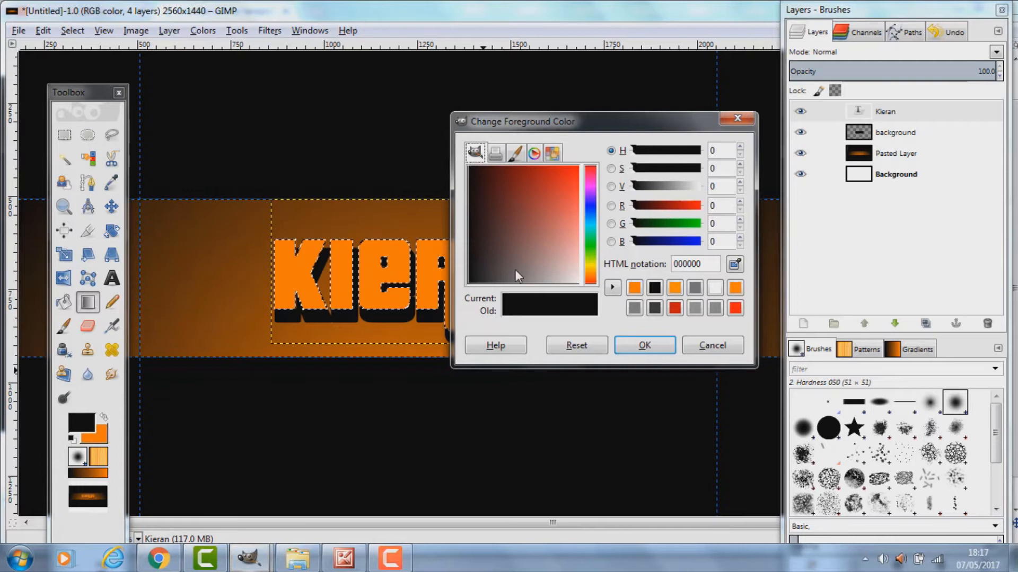
pyautogui.moveTo(515, 269); pyautogui.dragTo(517, 311)
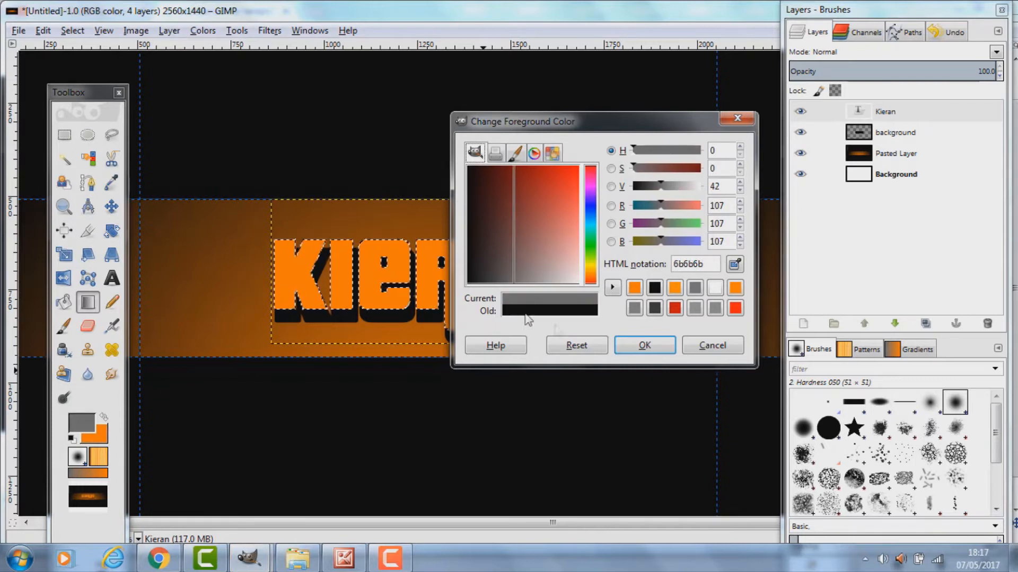
pyautogui.click(644, 345)
pyautogui.click(95, 433)
pyautogui.click(734, 287)
pyautogui.click(644, 345)
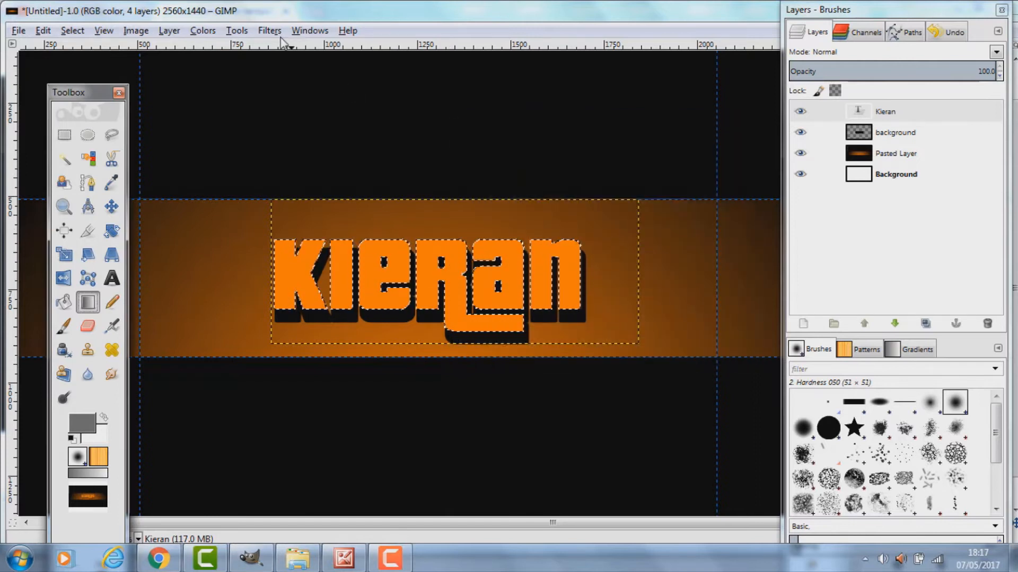
# Change the Blend tool's gradient shape to Linear in its tool options.
pyautogui.click(303, 33)
pyautogui.moveTo(359, 63)
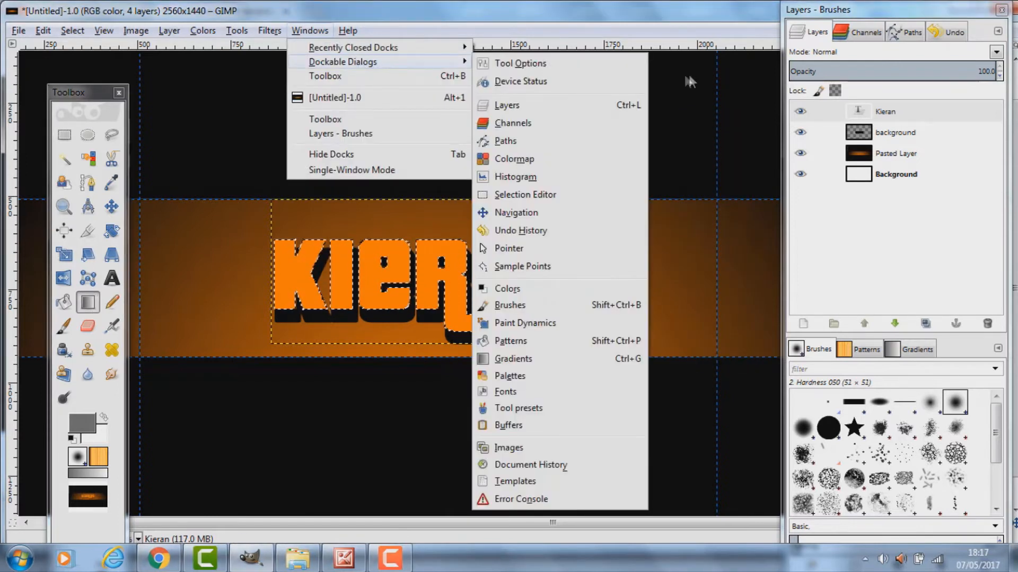
pyautogui.click(577, 64)
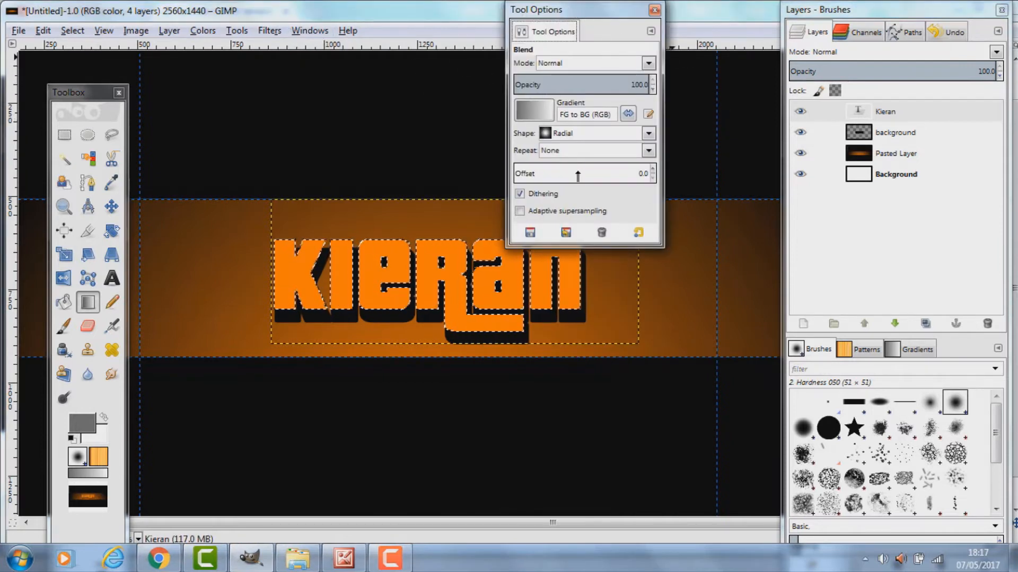
pyautogui.click(566, 135)
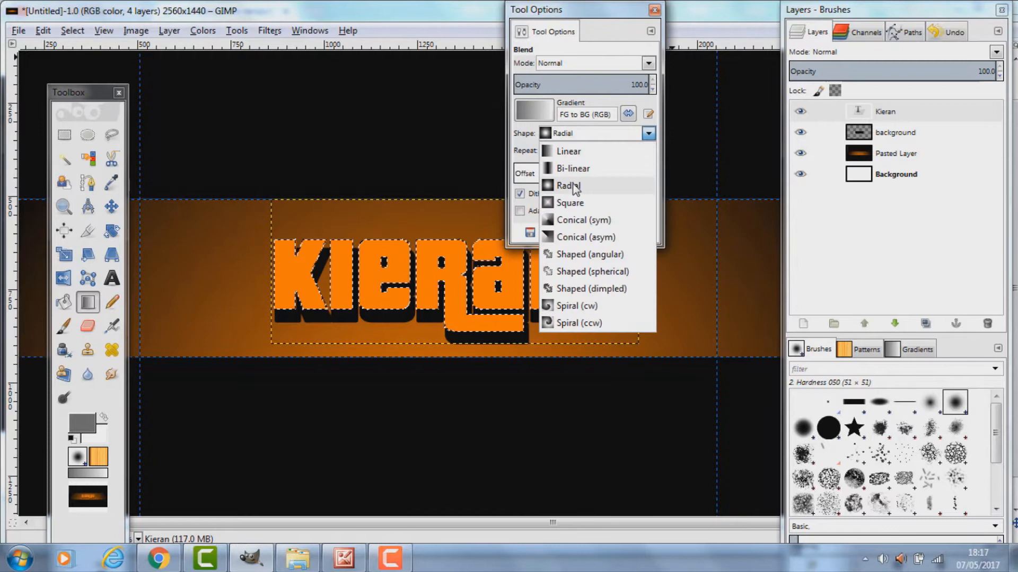
pyautogui.click(568, 152)
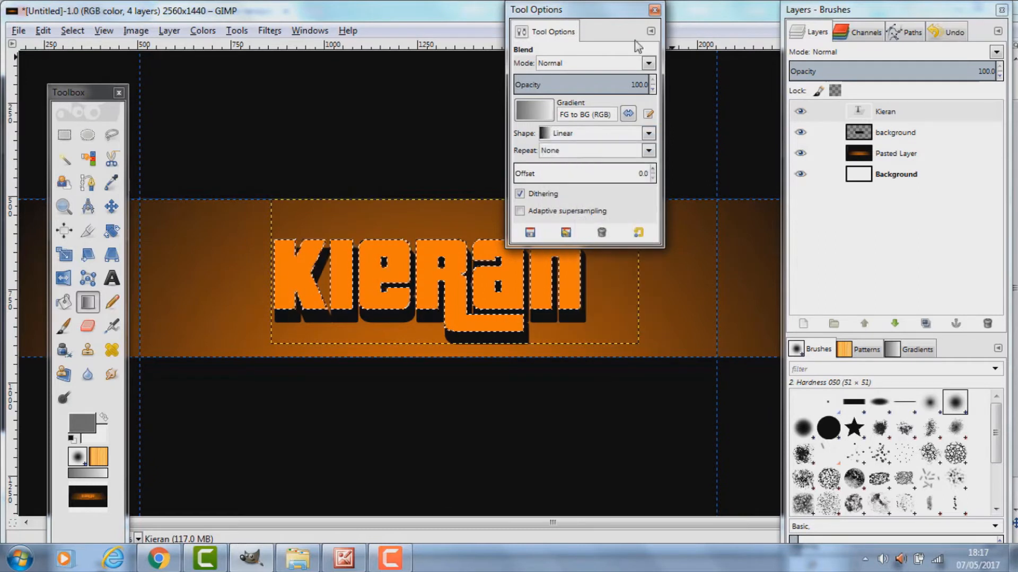
pyautogui.click(654, 11)
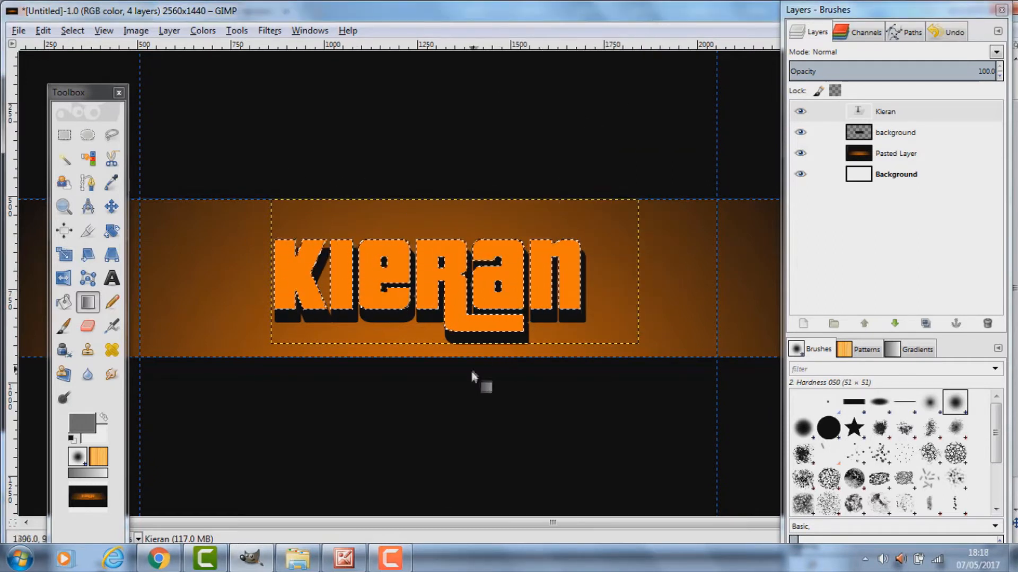
# Fill the selected letters with a vertical linear gradient running from grey at the top to white at the bottom.
pyautogui.moveTo(424, 350); pyautogui.dragTo(422, 154)
pyautogui.moveTo(421, 198); pyautogui.dragTo(419, 345)
pyautogui.moveTo(436, 222); pyautogui.dragTo(436, 316)
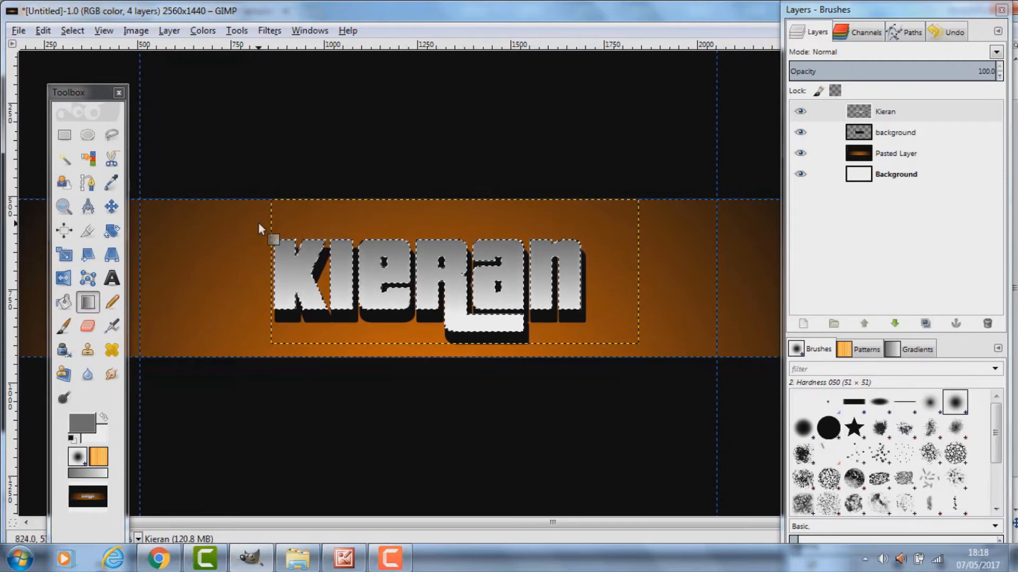
# Grow the selection around the name's letters by 4 px.
pyautogui.click(73, 33)
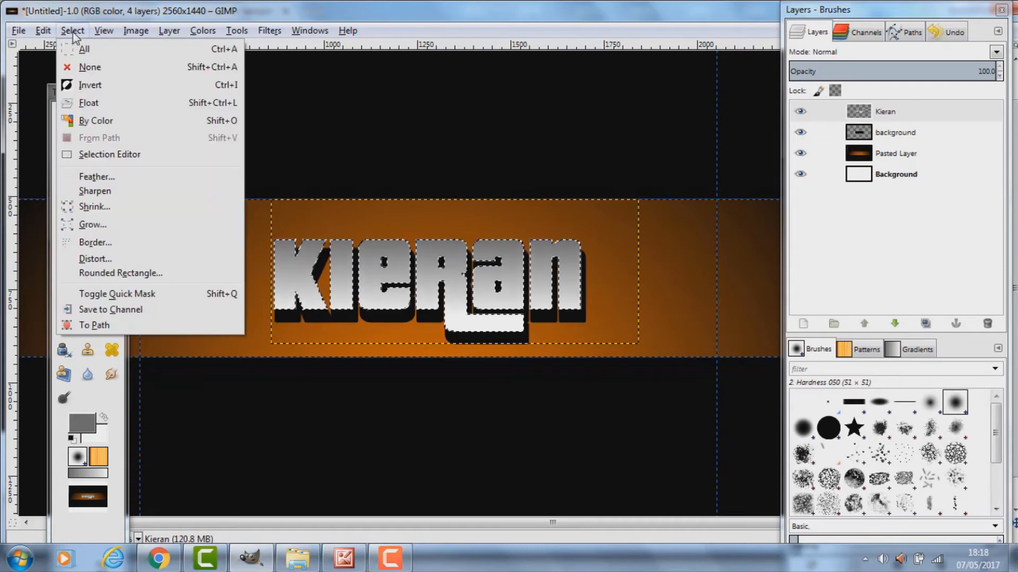
pyautogui.click(93, 225)
pyautogui.click(137, 239)
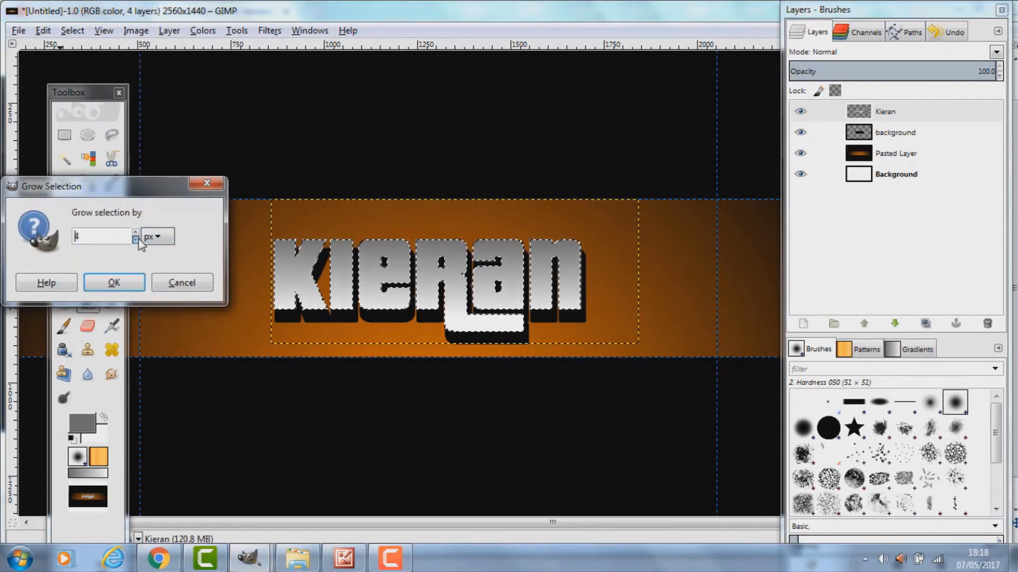
pyautogui.click(114, 283)
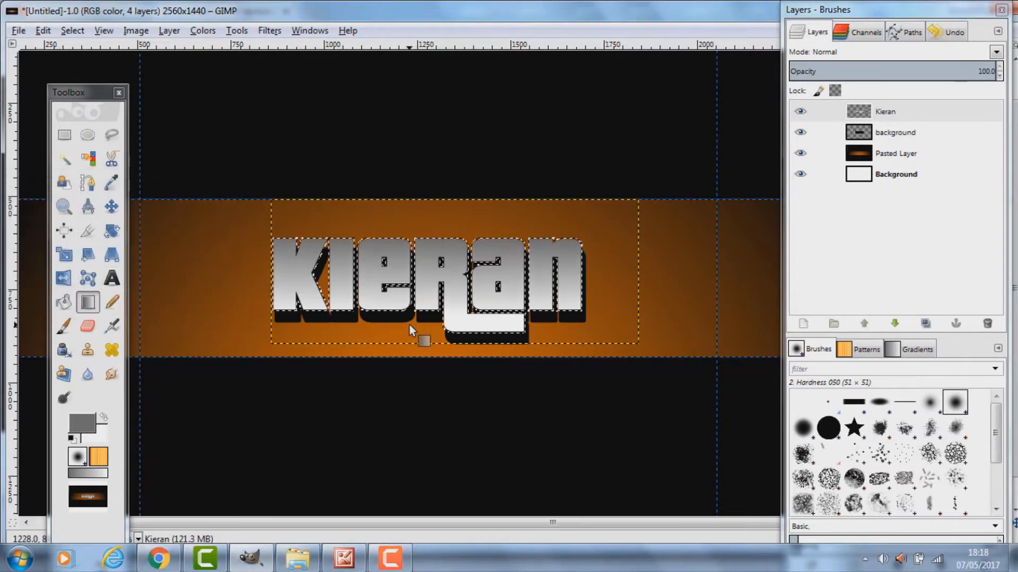
# Reset the foreground colour to black and bucket-fill the orange gap between the letters on the name layer.
pyautogui.scroll(4, 409, 325)
pyautogui.scroll(5, 418, 219)
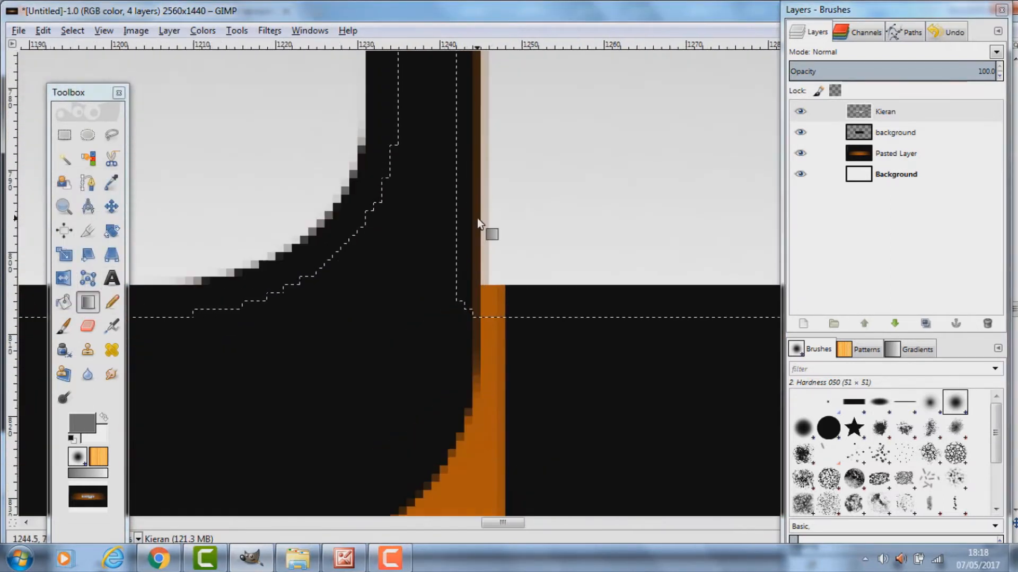
pyautogui.scroll(3, 496, 208)
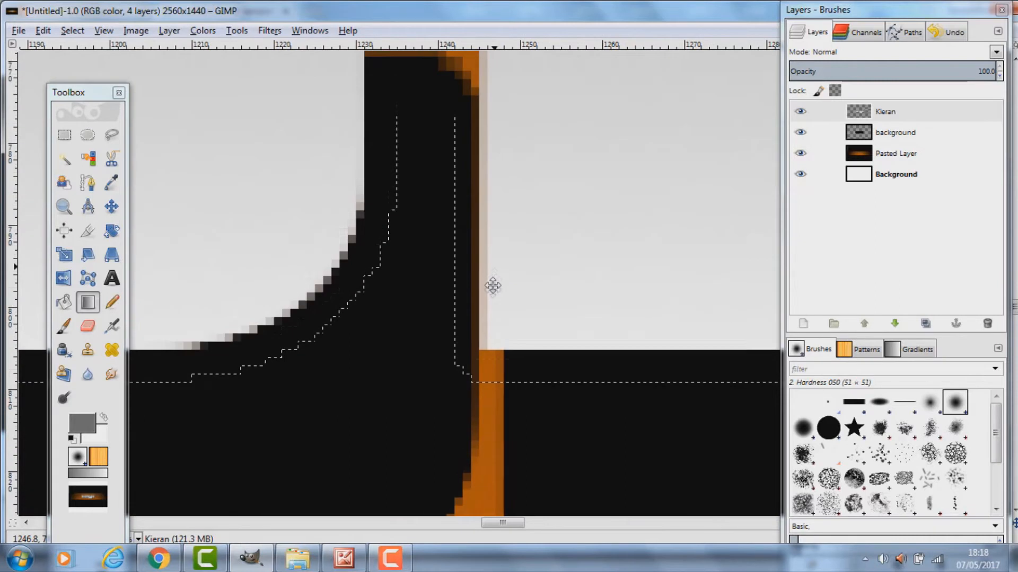
pyautogui.click(64, 303)
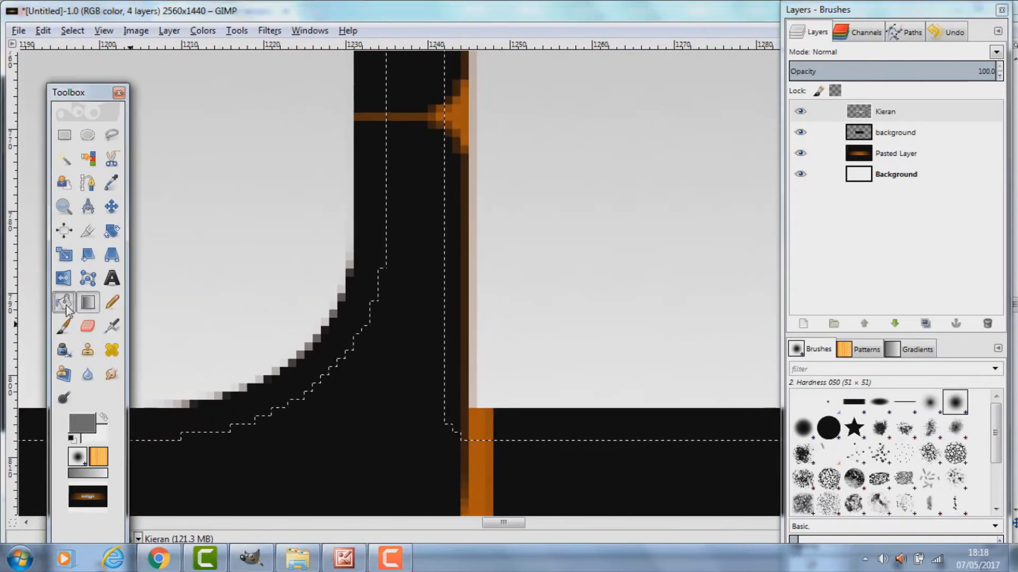
pyautogui.click(71, 439)
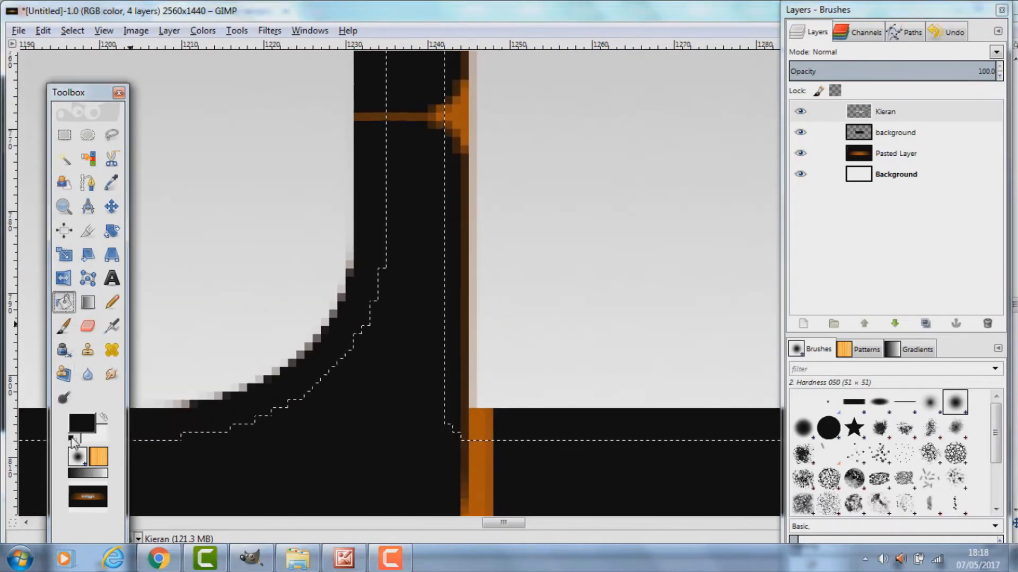
pyautogui.click(462, 126)
pyautogui.scroll(-7, 561, 275)
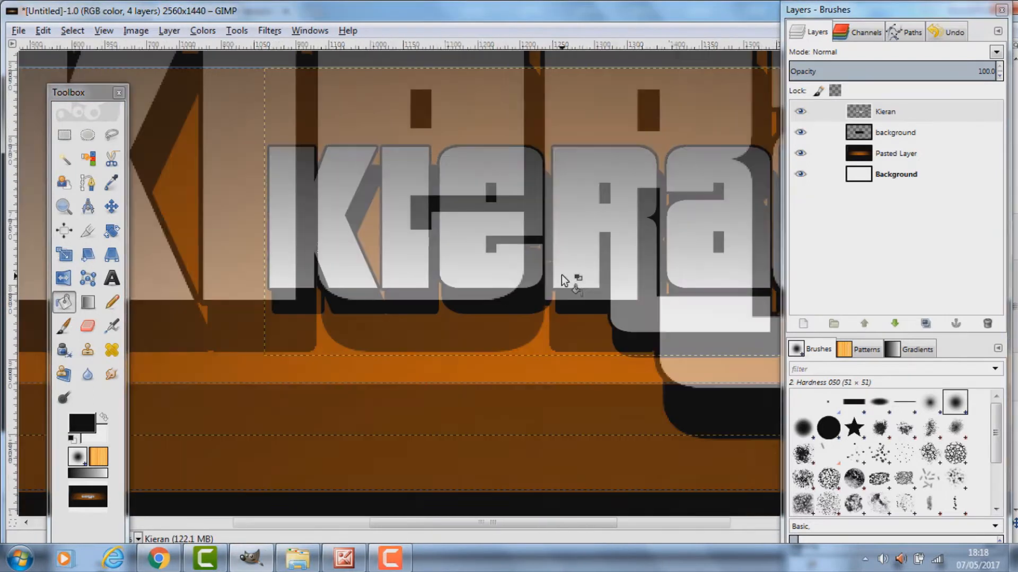
pyautogui.scroll(-5, 480, 195)
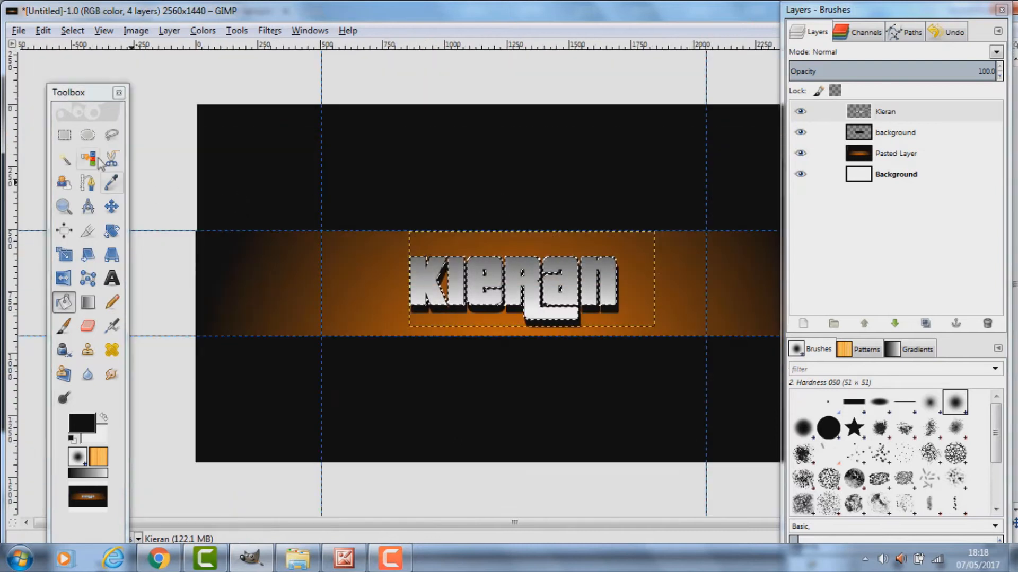
# Clear the selection around the name's letters.
pyautogui.click(64, 134)
pyautogui.click(764, 409)
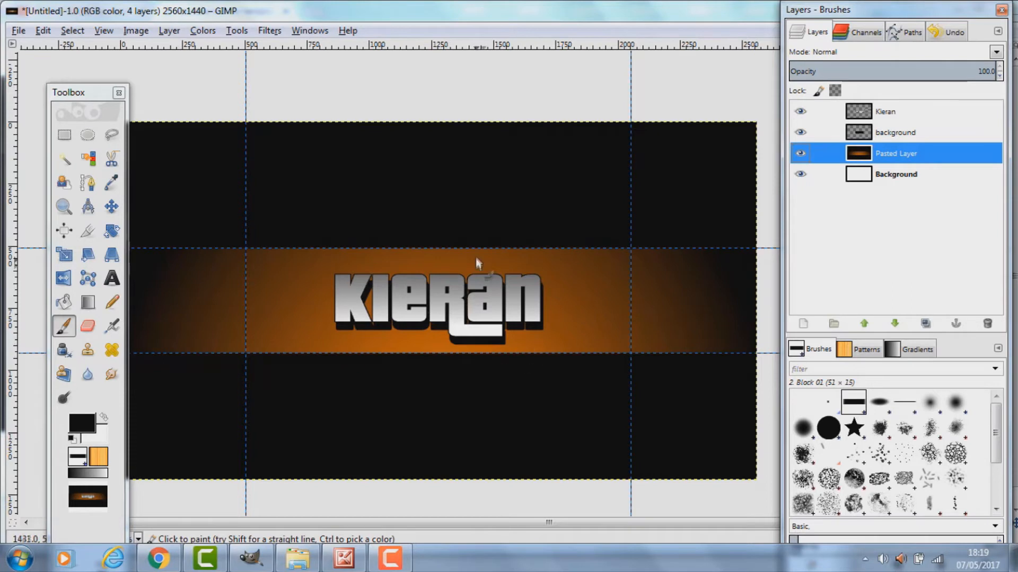
# Try sketching black strokes with the Block 03 brush on the orange strip beside the end of the name, and undo them.
pyautogui.click(903, 406)
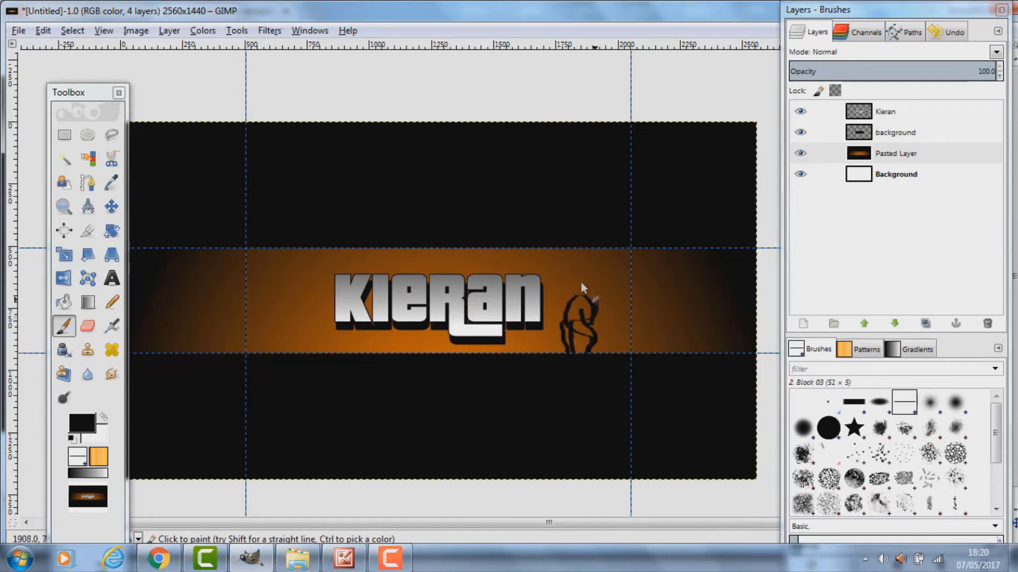
pyautogui.click(43, 30)
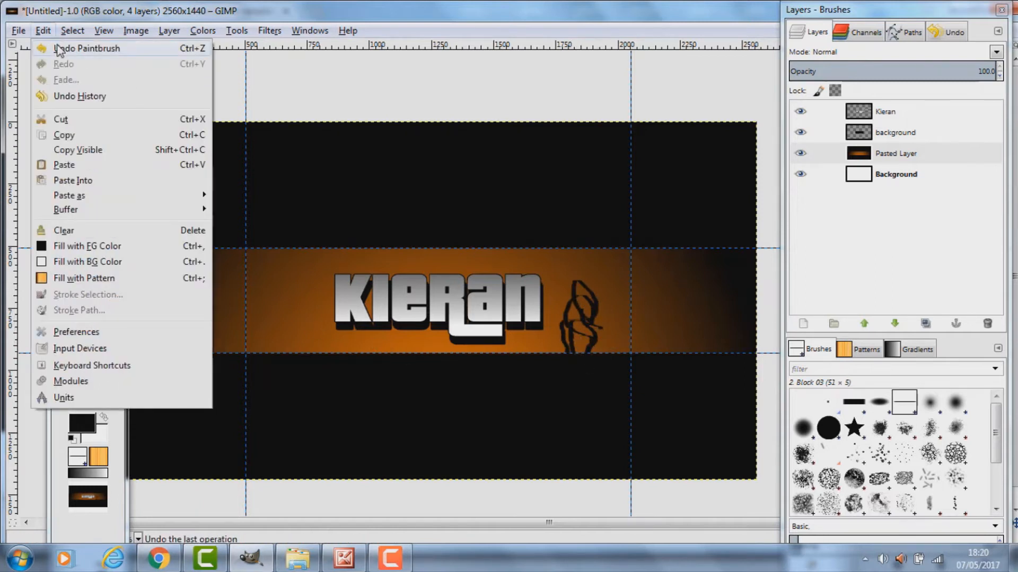
pyautogui.click(53, 41)
pyautogui.click(43, 30)
pyautogui.click(58, 42)
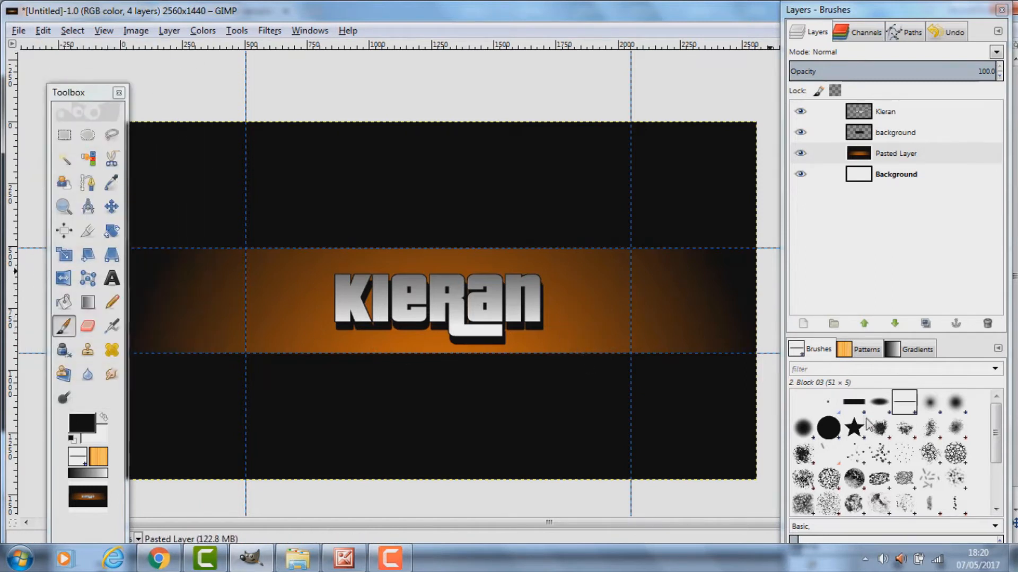
# Try black test dabs with the Block 01 brush on the orange strip beside the name, undoing each one.
pyautogui.click(853, 402)
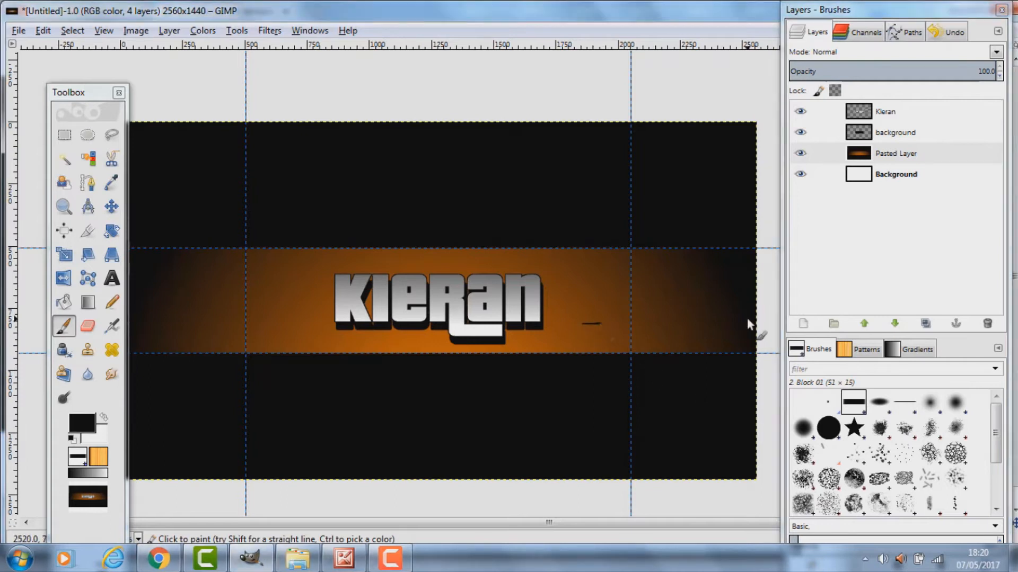
pyautogui.hotkey('ctrl', 'z')
pyautogui.click(582, 331)
pyautogui.scroll(7, 590, 325)
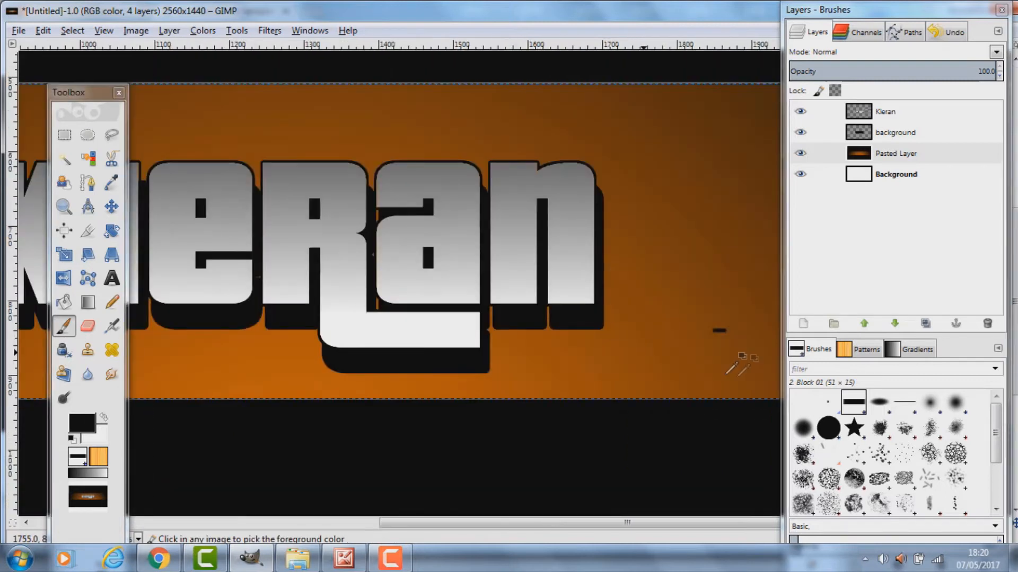
pyautogui.hotkey('ctrl', 'z')
pyautogui.scroll(-5, 498, 220)
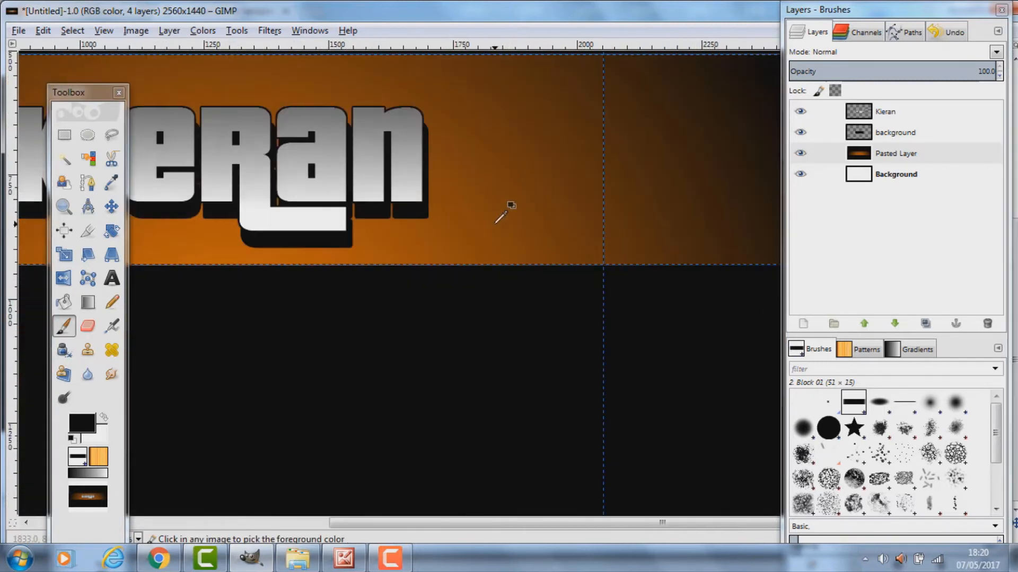
pyautogui.scroll(-3, 416, 146)
pyautogui.scroll(3, 416, 146)
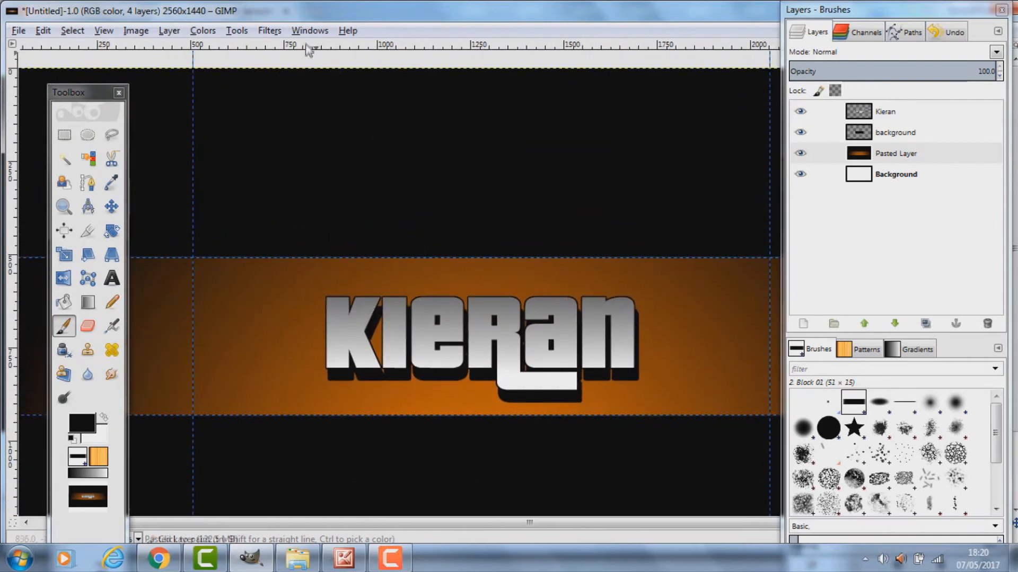
# Set the Paintbrush's size to 466.53, aspect ratio to -10.35 and angle to 20.40.
pyautogui.click(308, 30)
pyautogui.moveTo(350, 62)
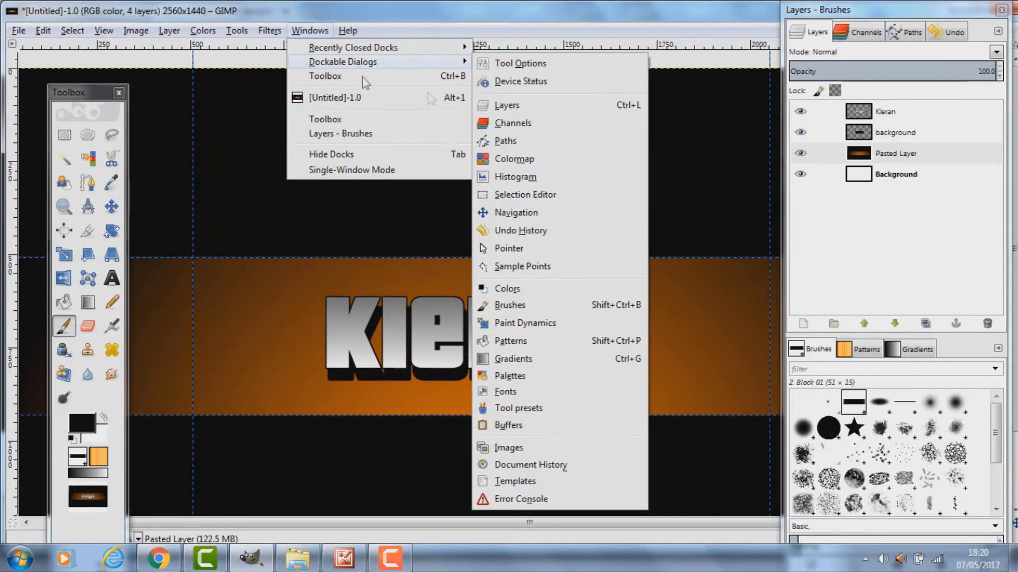
pyautogui.click(524, 67)
pyautogui.moveTo(463, 137); pyautogui.dragTo(503, 136)
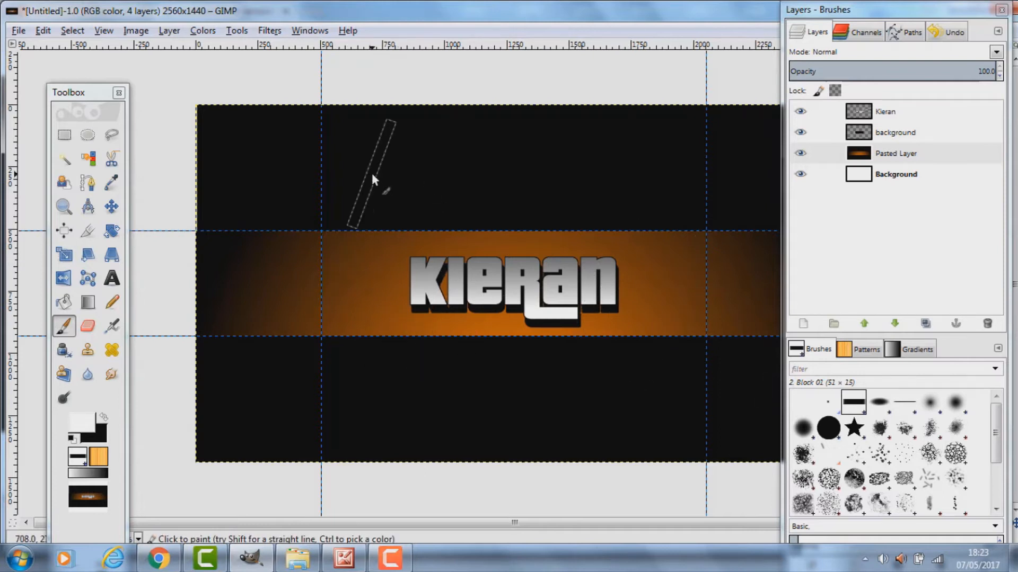
# Add a transparent 2560 × 1440 layer named line and raise it to the top of the layer stack.
pyautogui.rightClick(913, 211)
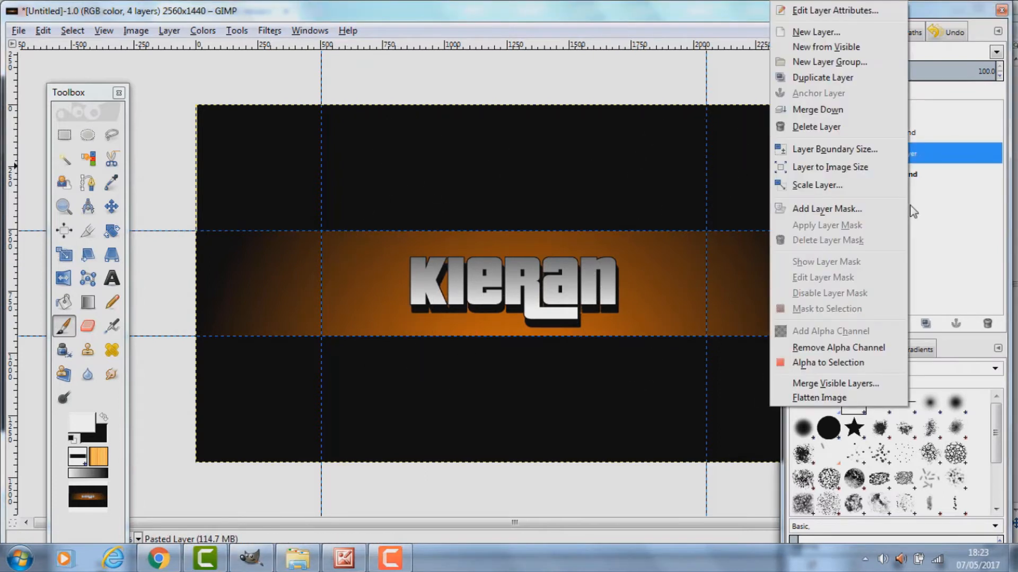
pyautogui.click(848, 33)
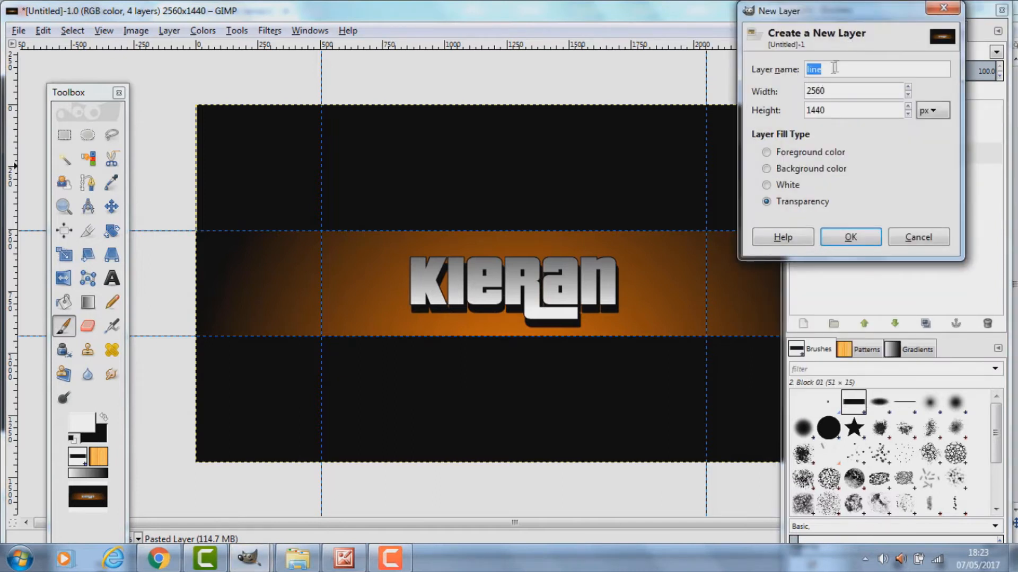
pyautogui.click(857, 233)
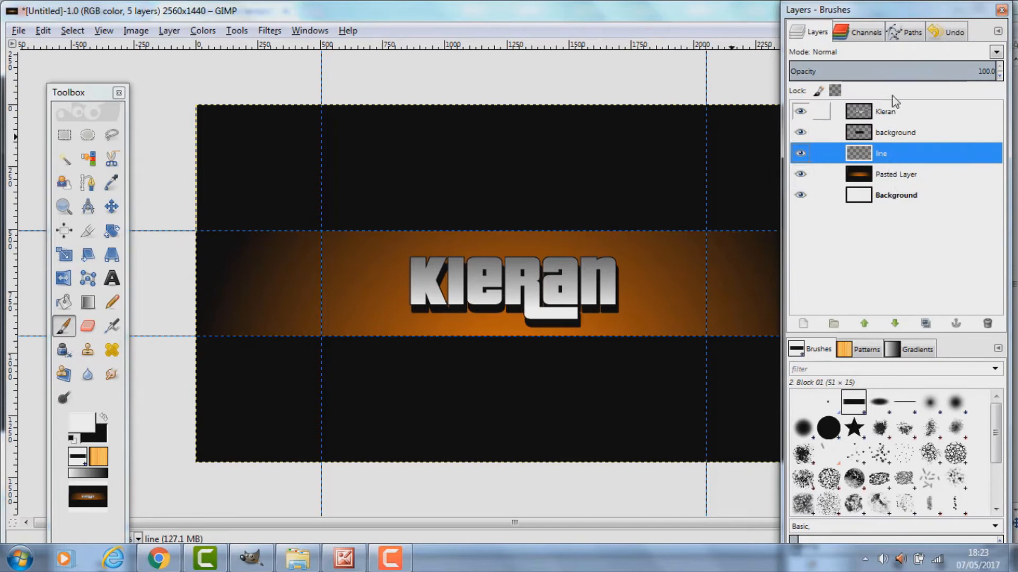
pyautogui.click(865, 324)
pyautogui.click(865, 323)
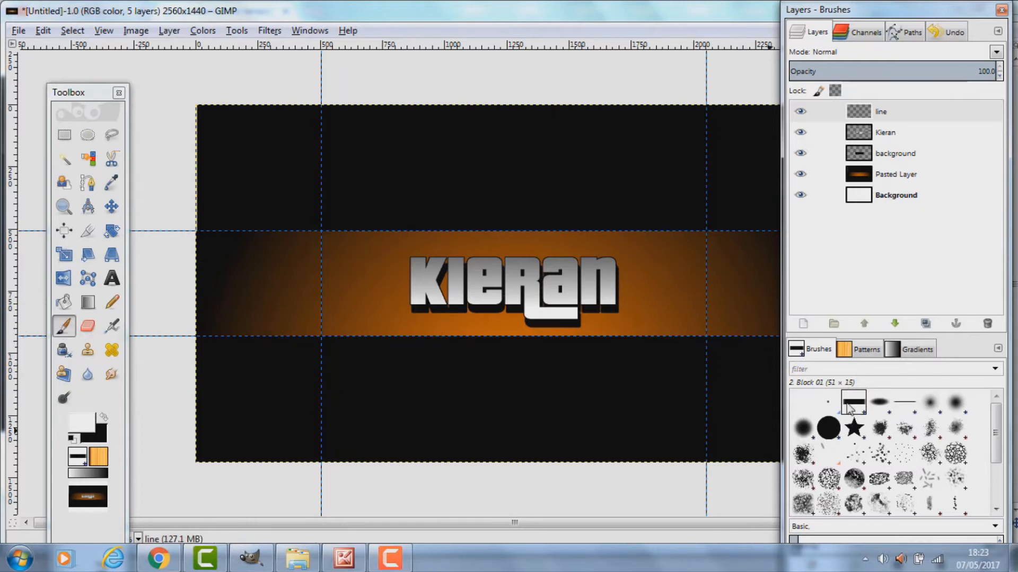
# Paint a white slanted stripe across the orange strip just inside the right vertical guide on the line layer.
pyautogui.click(309, 31)
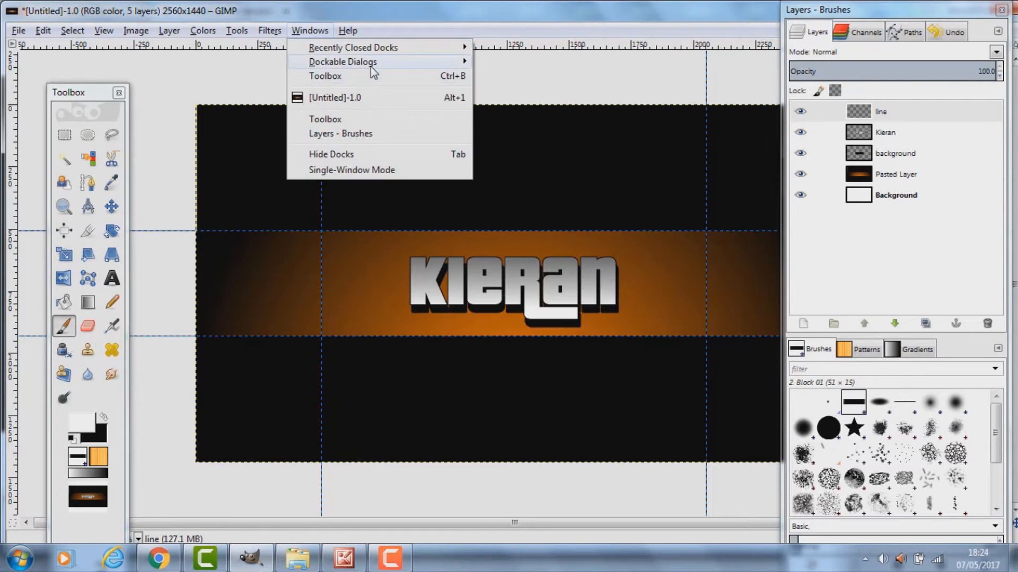
pyautogui.moveTo(371, 64)
pyautogui.click(513, 65)
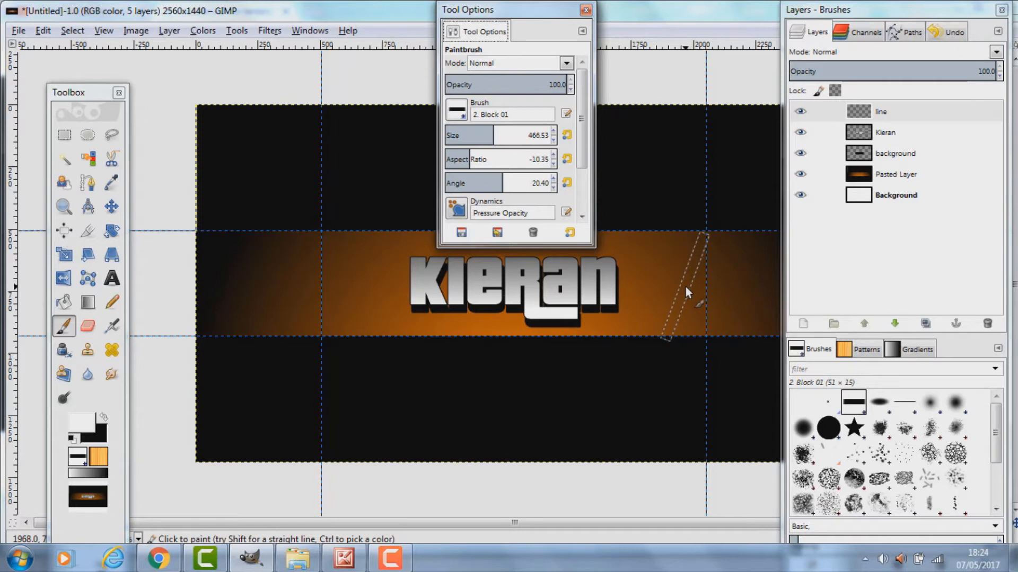
pyautogui.click(585, 10)
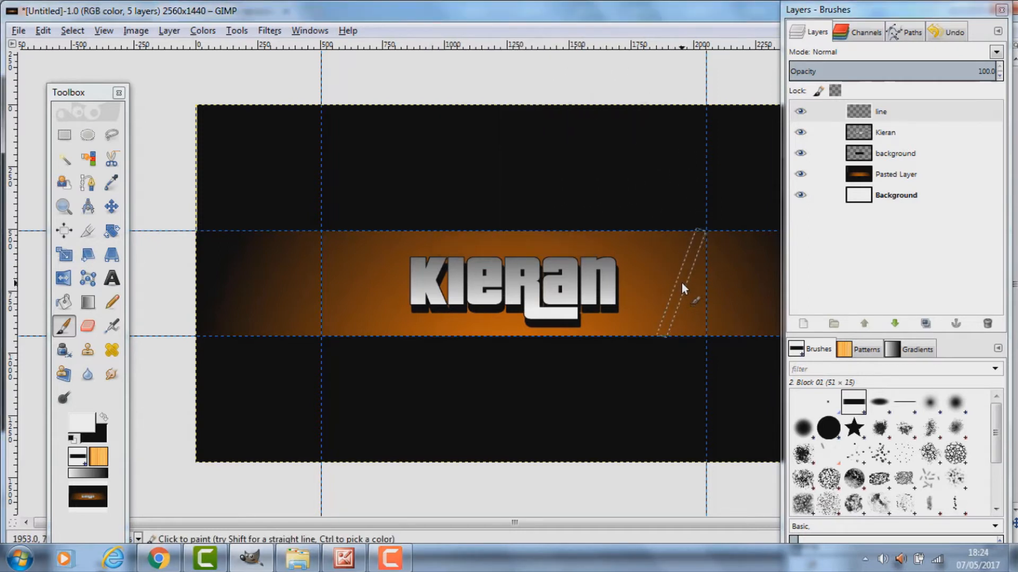
pyautogui.moveTo(682, 282); pyautogui.dragTo(683, 285)
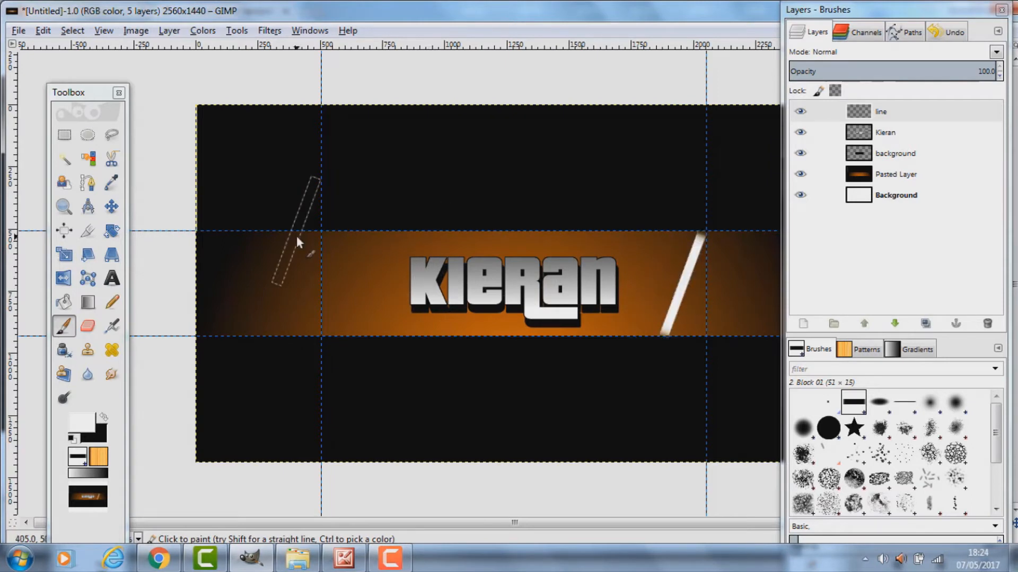
# Set the Paintbrush's angle to -20.40.
pyautogui.click(305, 30)
pyautogui.moveTo(343, 62)
pyautogui.click(521, 64)
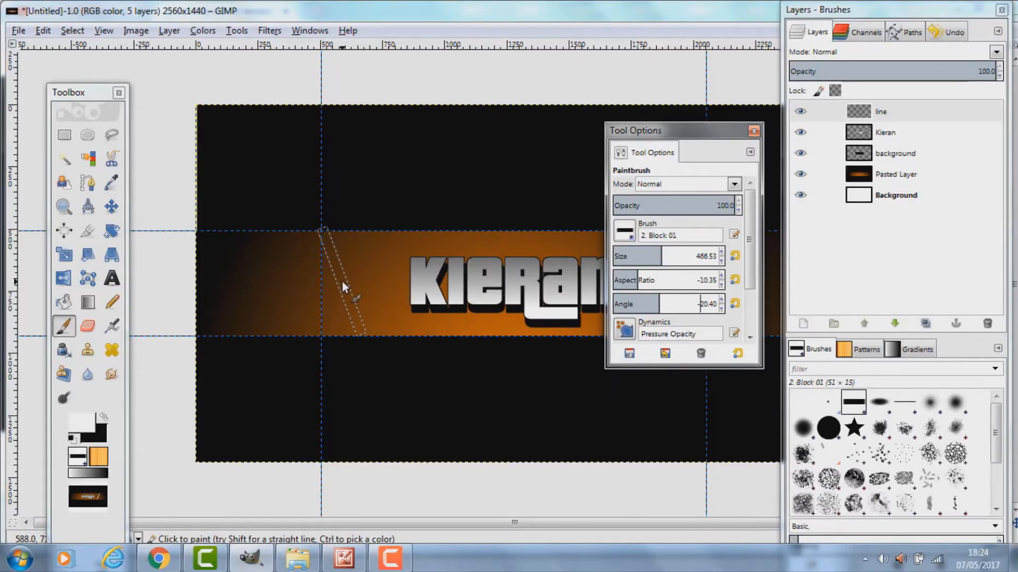
# Try painting a mirrored white stripe beside the left vertical guide, undoing each badly placed attempt.
pyautogui.click(343, 283)
pyautogui.moveTo(728, 139)
pyautogui.mouseDown()
pyautogui.moveTo(732, 174)
pyautogui.moveTo(460, 392)
pyautogui.moveTo(617, 353)
pyautogui.mouseUp()
pyautogui.hotkey('ctrl', 'z')
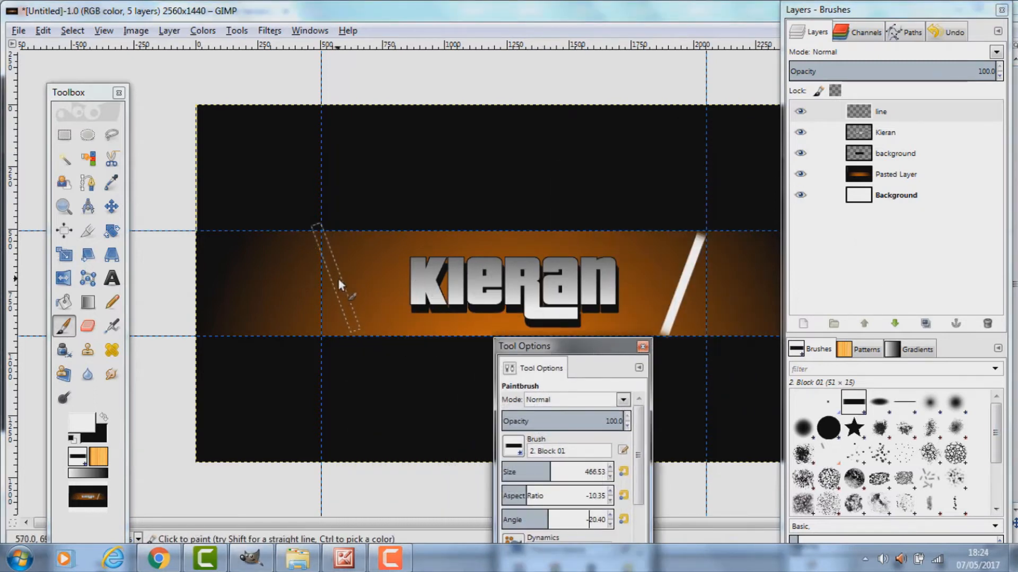
pyautogui.click(342, 282)
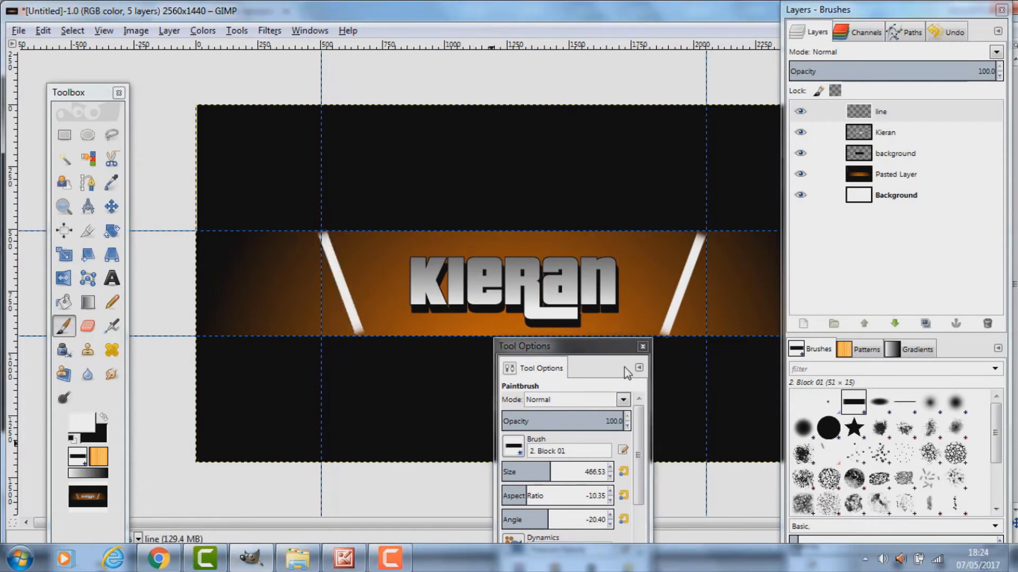
pyautogui.hotkey('ctrl', 'z')
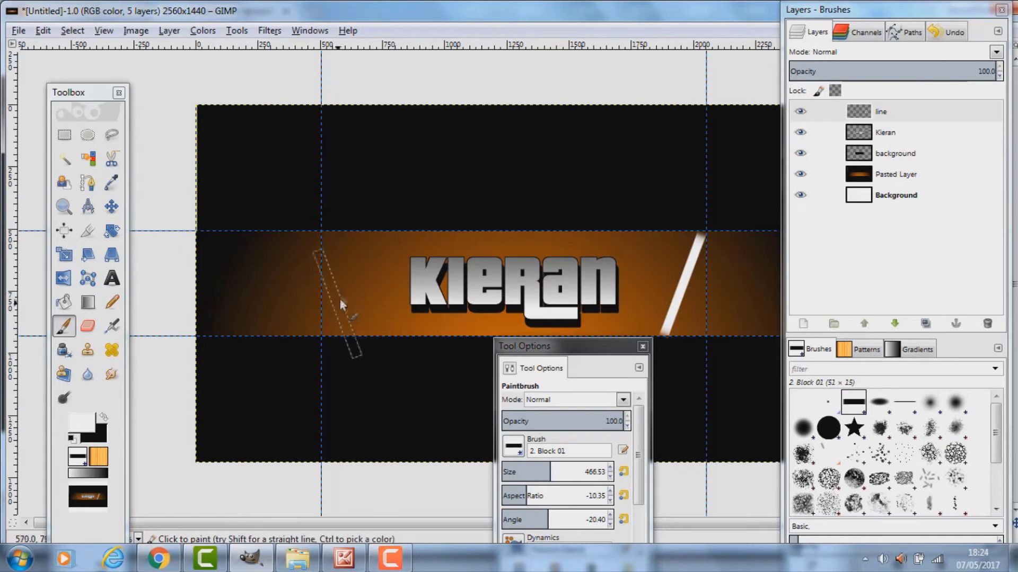
# Paint the mirrored white stripe across the orange strip just inside the left vertical guide and close the tool options.
pyautogui.click(343, 285)
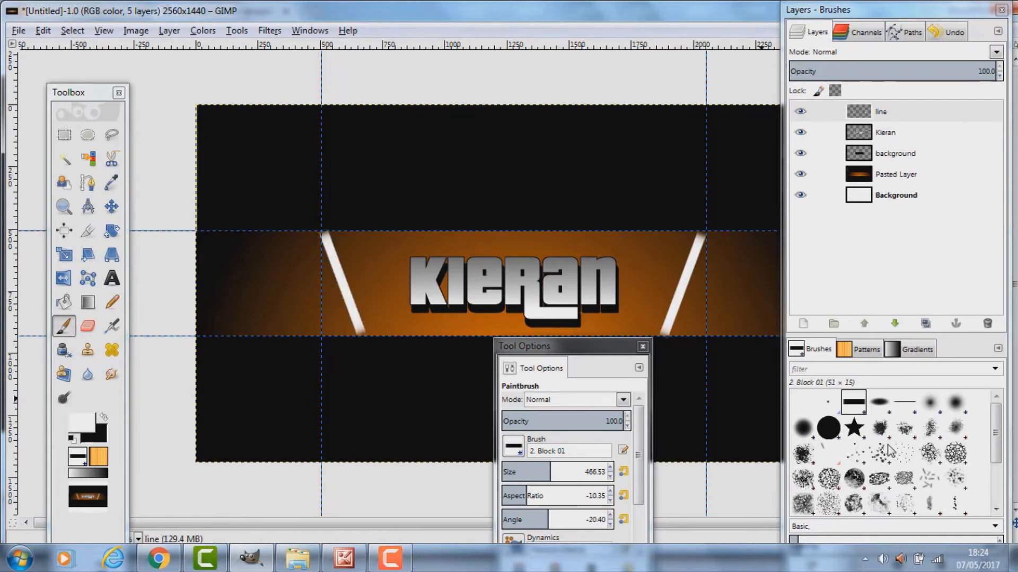
pyautogui.click(642, 347)
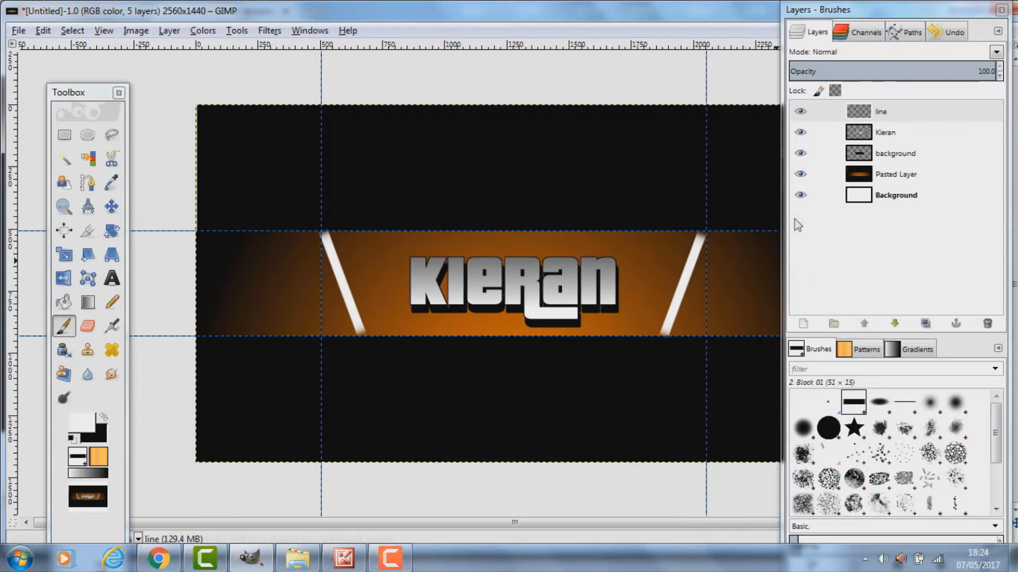
# Select both white stripes from the line layer's alpha and activate the Blend tool.
pyautogui.rightClick(898, 112)
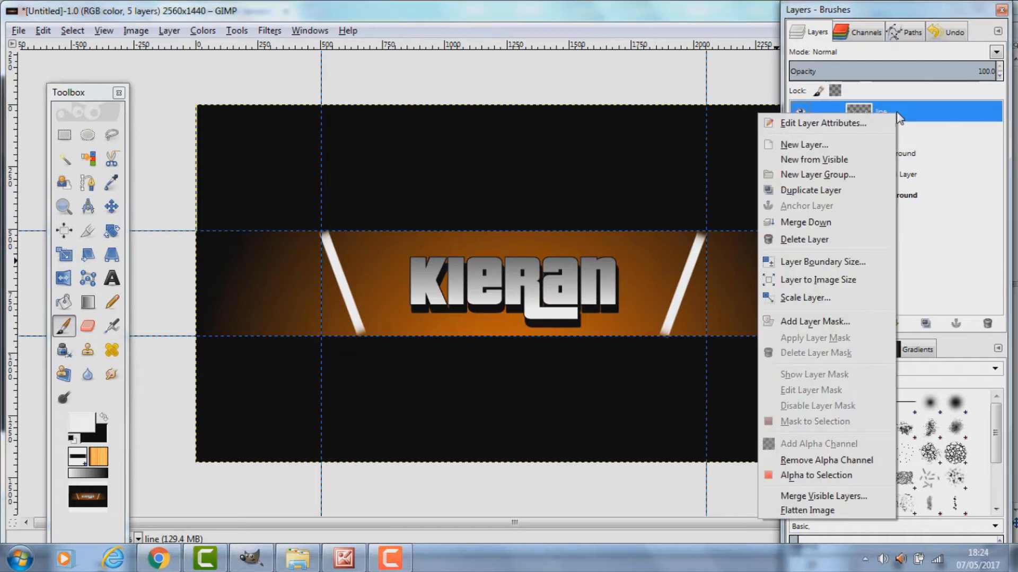
pyautogui.click(816, 475)
pyautogui.press('l')
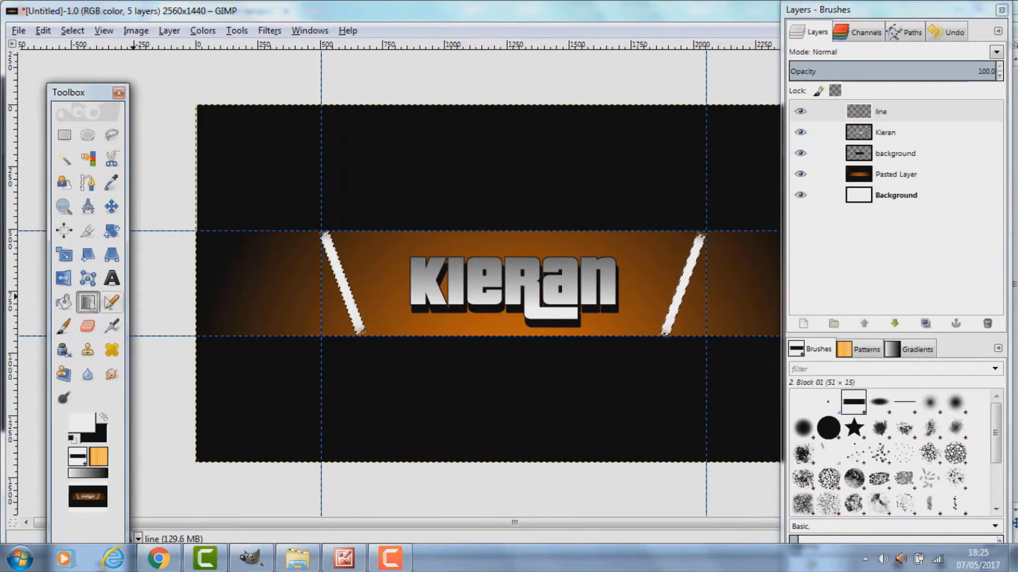
# Set the background colour to dark grey.
pyautogui.click(97, 436)
pyautogui.click(494, 285)
pyautogui.moveTo(493, 283); pyautogui.dragTo(496, 284)
pyautogui.click(643, 344)
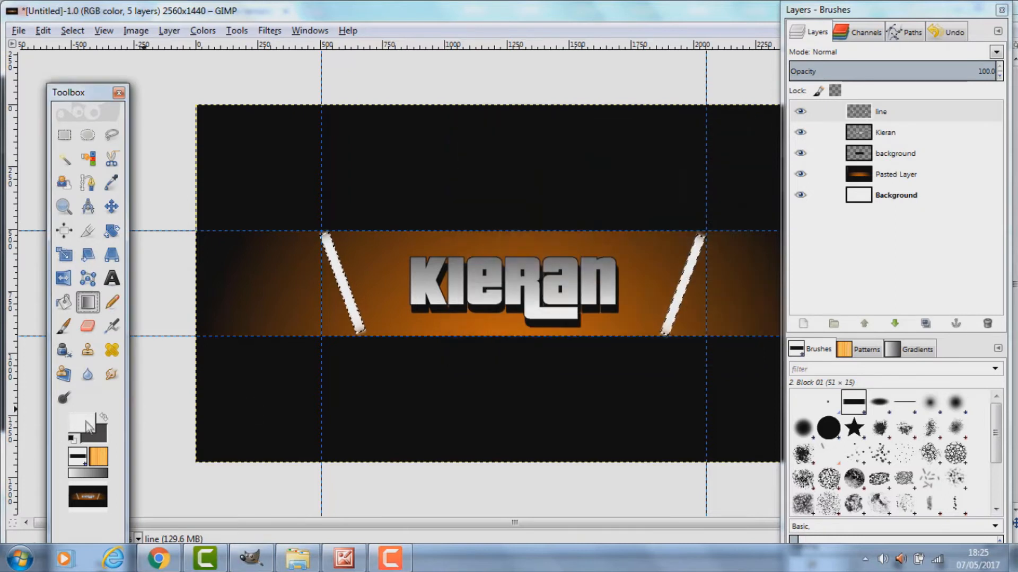
# Fill the selected stripes with a vertical gradient from white at the orange strip's lower edge to dark grey at its upper edge.
pyautogui.moveTo(502, 383); pyautogui.dragTo(499, 121)
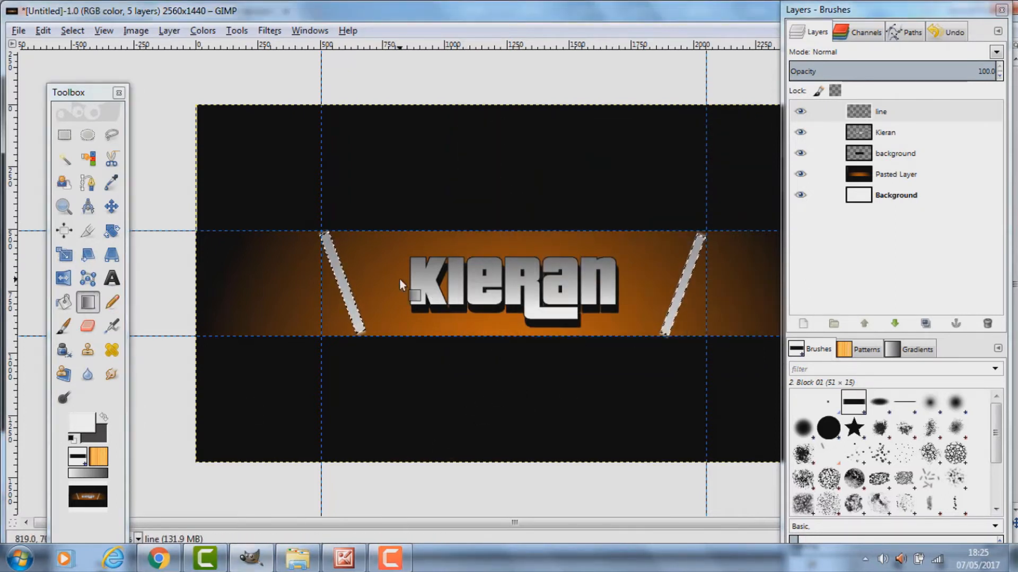
pyautogui.moveTo(490, 338); pyautogui.dragTo(492, 227)
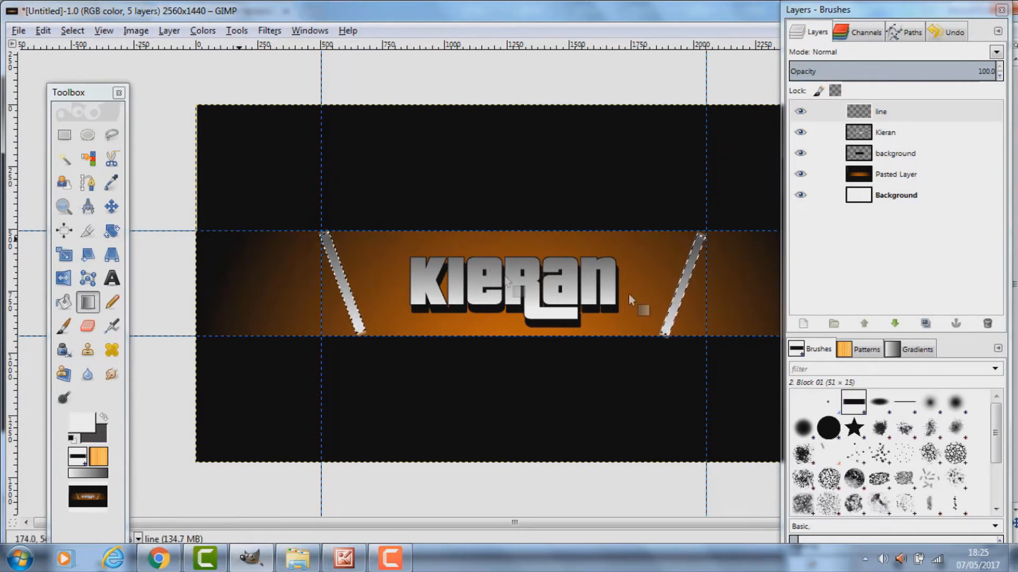
# Delete the lower end of the right stripe where it spills over the orange strip into the black band.
pyautogui.click(64, 140)
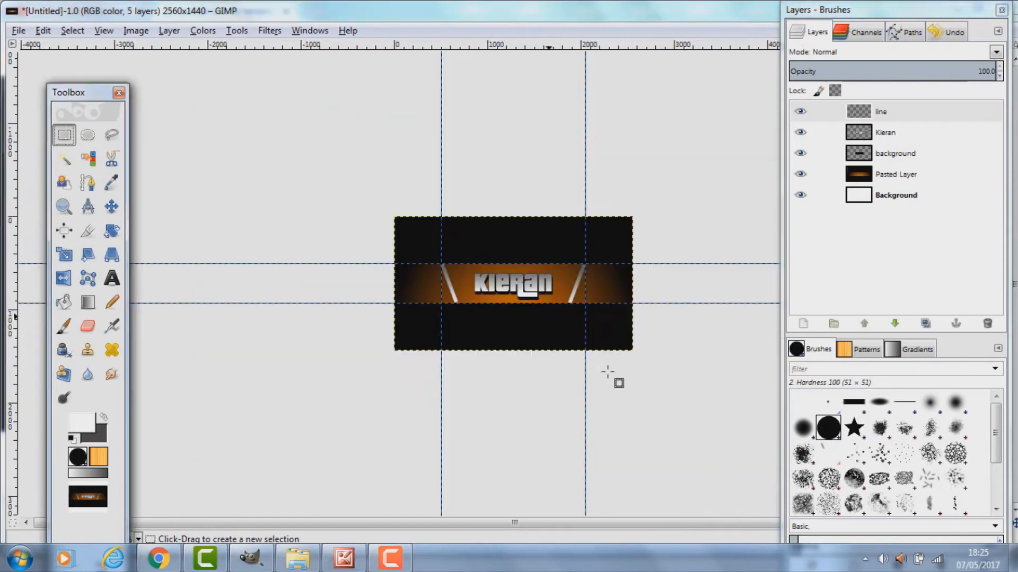
pyautogui.scroll(2, 556, 342)
pyautogui.scroll(5, 557, 341)
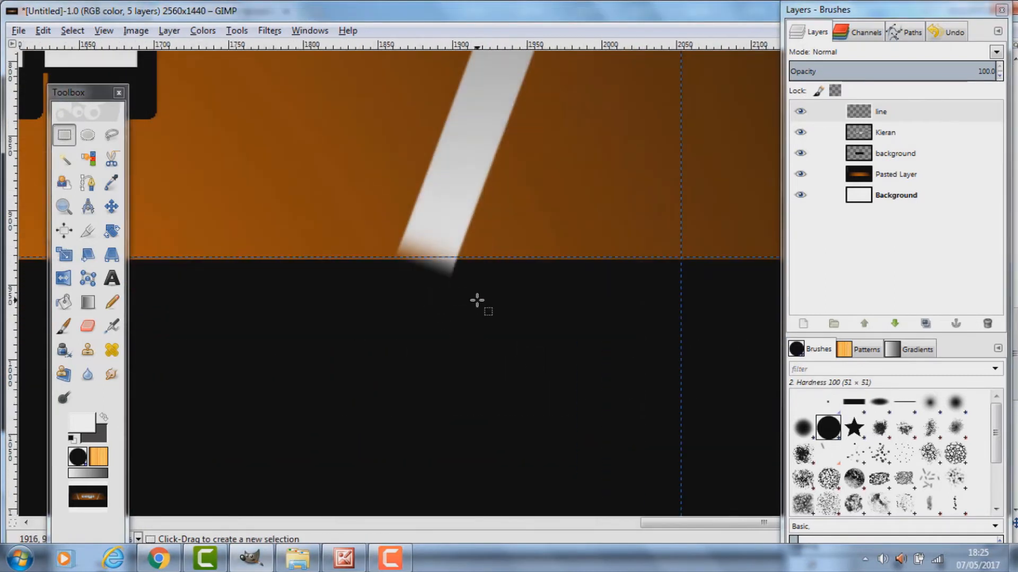
pyautogui.moveTo(477, 300); pyautogui.dragTo(382, 258)
pyautogui.scroll(3, 422, 286)
pyautogui.scroll(3, 583, 286)
pyautogui.scroll(-4, 651, 275)
pyautogui.click(646, 281)
pyautogui.moveTo(525, 155); pyautogui.dragTo(373, 97)
pyautogui.press('Delete')
pyautogui.scroll(-2, 252, 237)
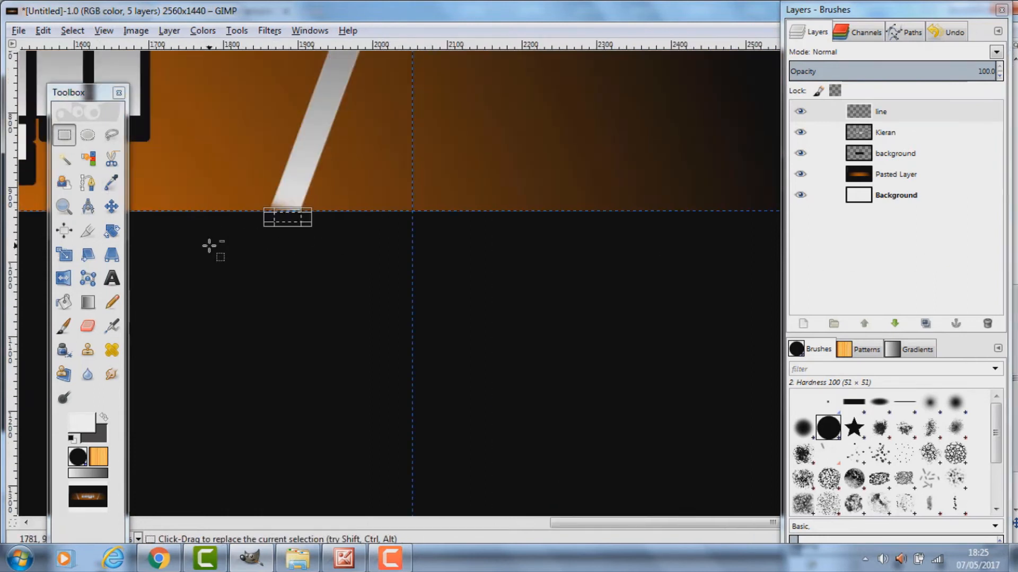
# Trim the faint lower end of the left stripe that spills over the orange strip into the black band.
pyautogui.moveTo(209, 245); pyautogui.dragTo(337, 275)
pyautogui.moveTo(264, 274)
pyautogui.mouseDown()
pyautogui.moveTo(364, 277)
pyautogui.moveTo(304, 288)
pyautogui.mouseUp()
pyautogui.scroll(6, 345, 256)
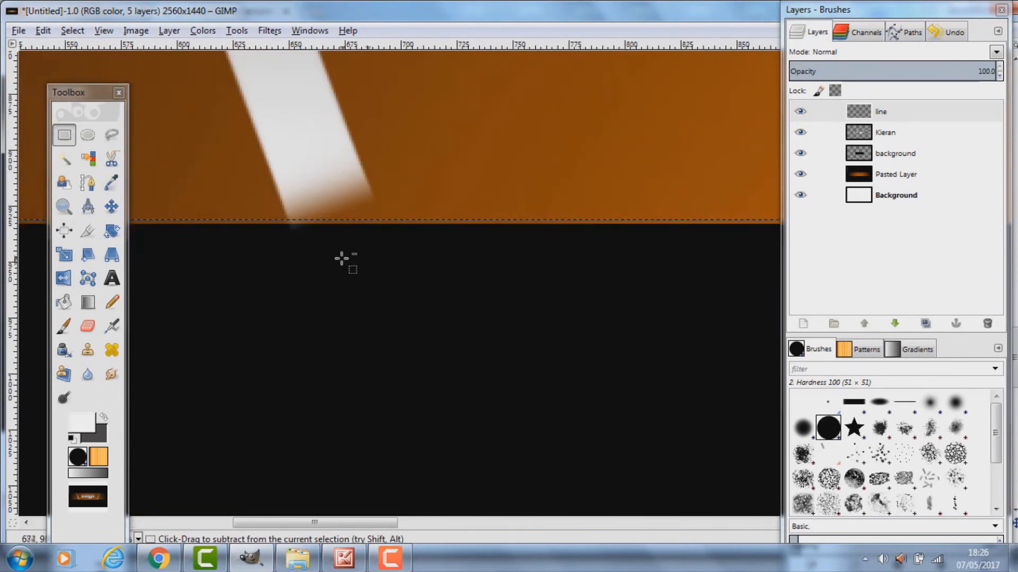
pyautogui.moveTo(378, 225); pyautogui.dragTo(331, 167)
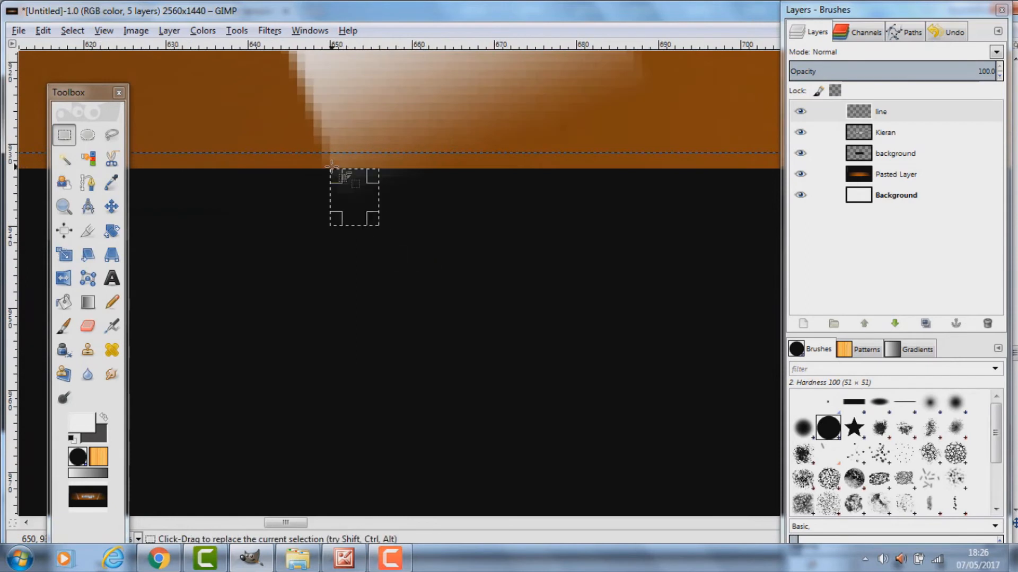
pyautogui.moveTo(437, 217); pyautogui.dragTo(356, 171)
pyautogui.scroll(-10, 318, 228)
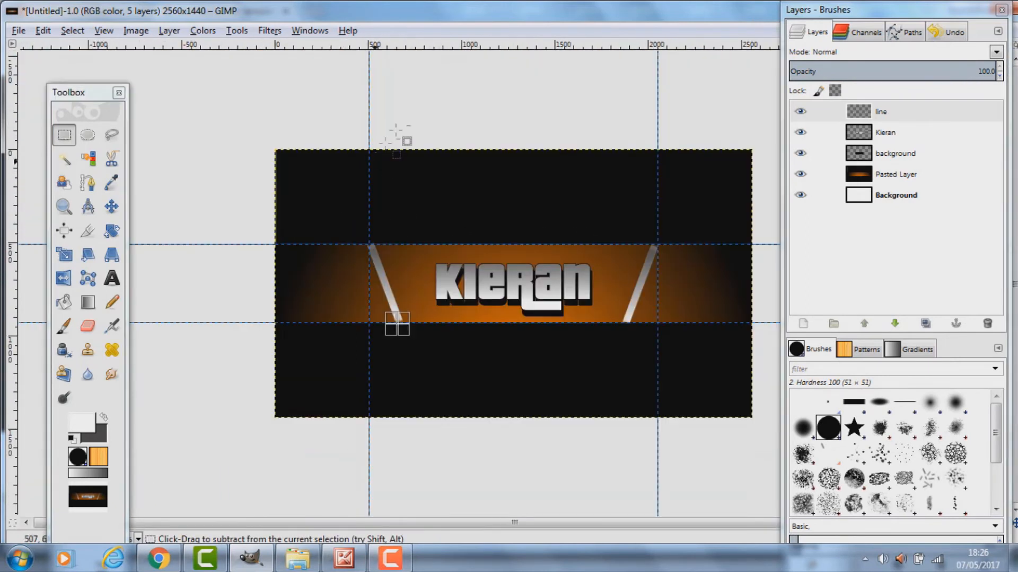
# Trim the upper end of the left stripe where it spills above the orange strip, and clear the selection.
pyautogui.scroll(3, 276, 206)
pyautogui.scroll(2, 204, 268)
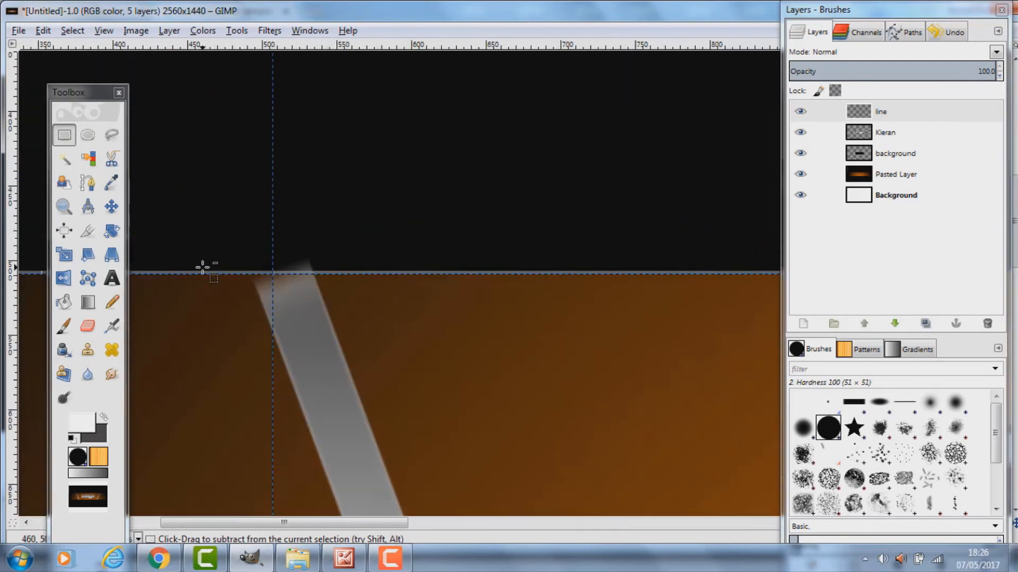
pyautogui.scroll(-4, 579, 184)
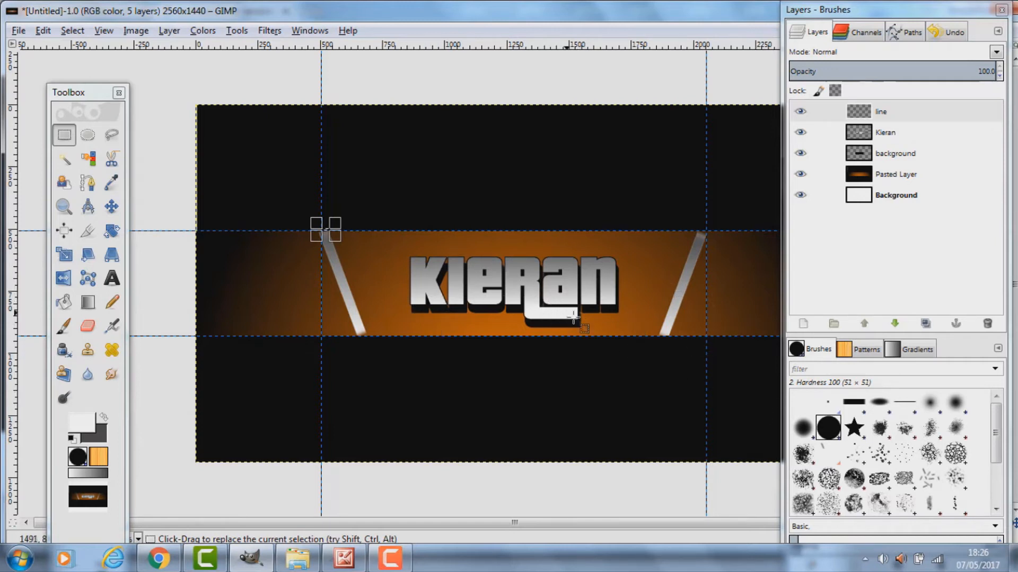
pyautogui.moveTo(582, 316); pyautogui.dragTo(536, 323)
pyautogui.click(178, 159)
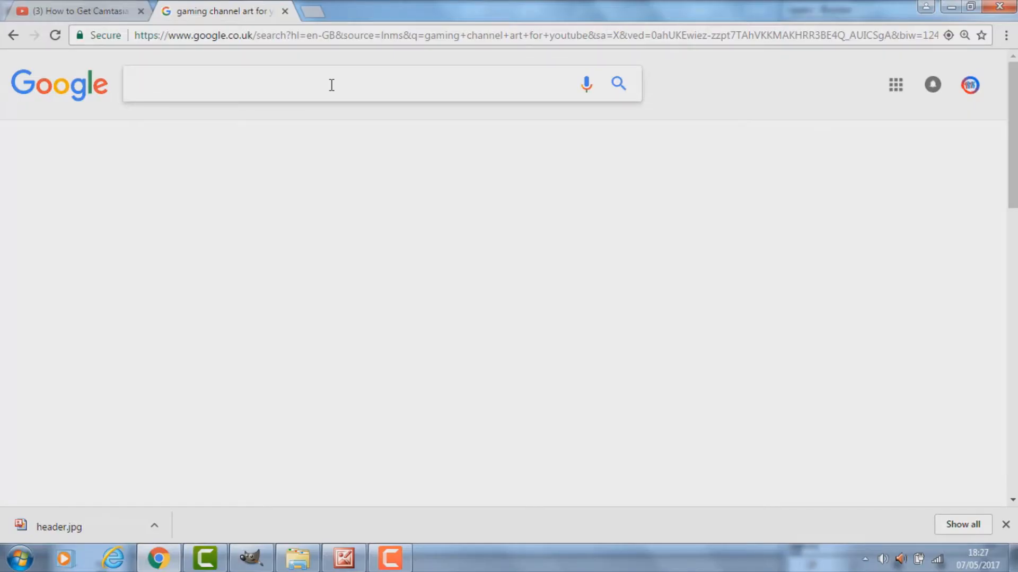
# In Chrome, run a Google image search for "Creeper" and browse the pictures.
pyautogui.write('Creeper')
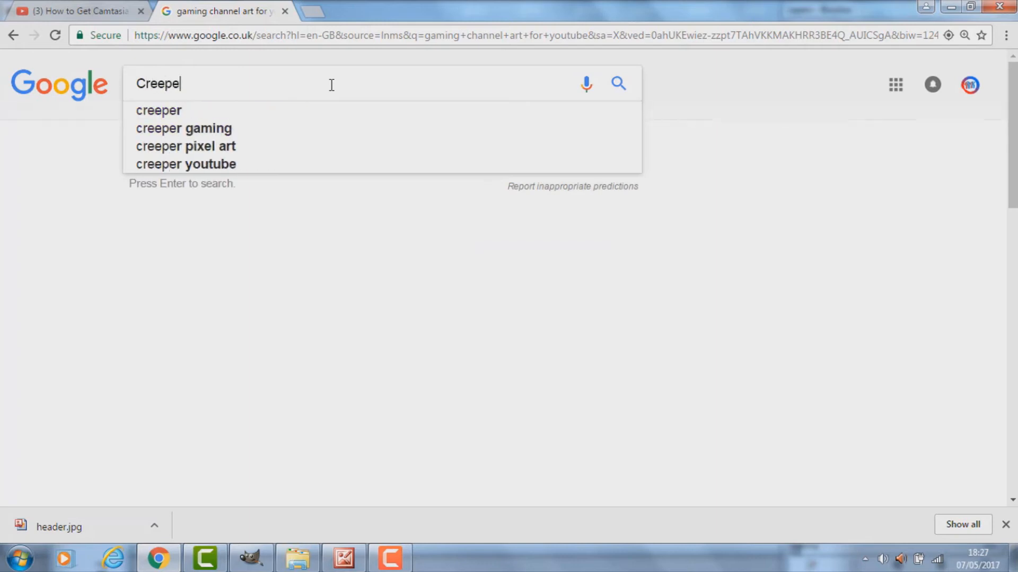
pyautogui.press('Return')
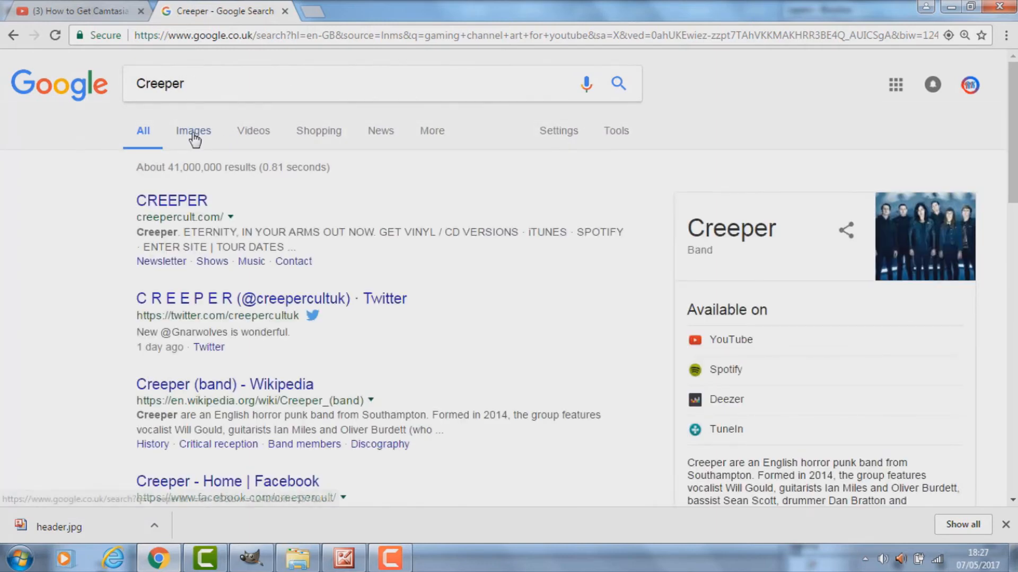
pyautogui.click(194, 137)
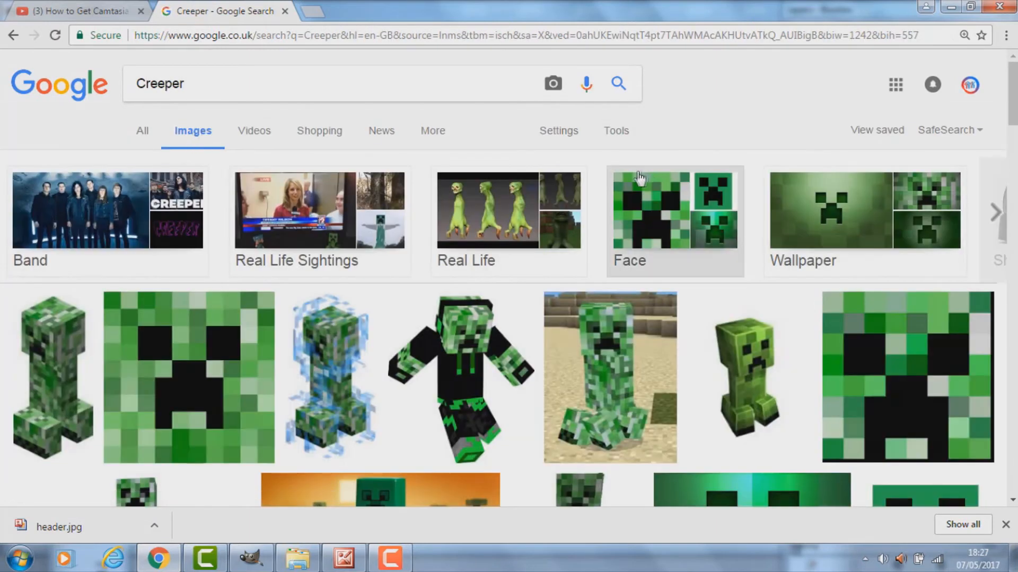
pyautogui.scroll(-4, 673, 227)
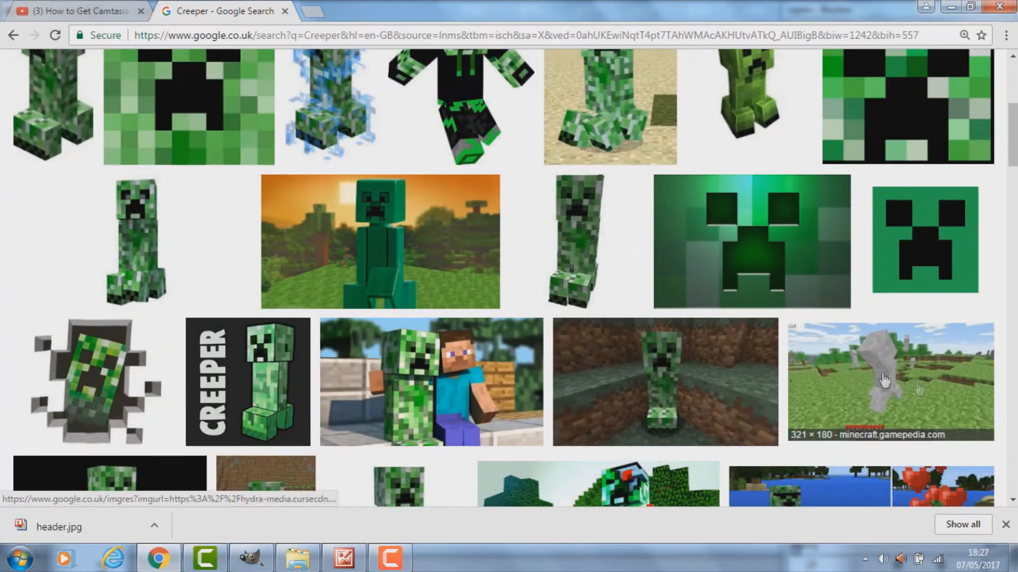
pyautogui.scroll(-6, 800, 358)
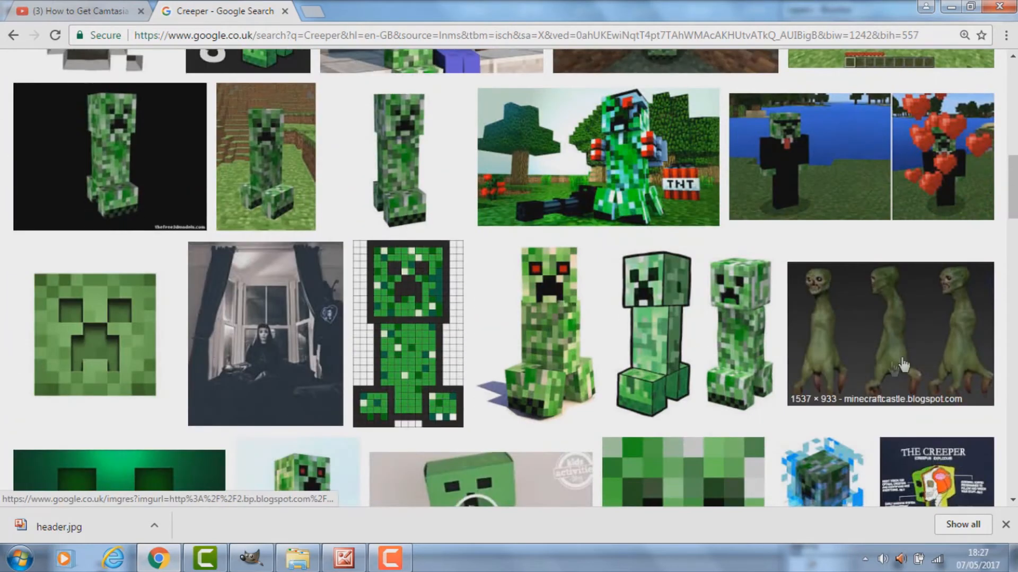
pyautogui.scroll(10, 817, 356)
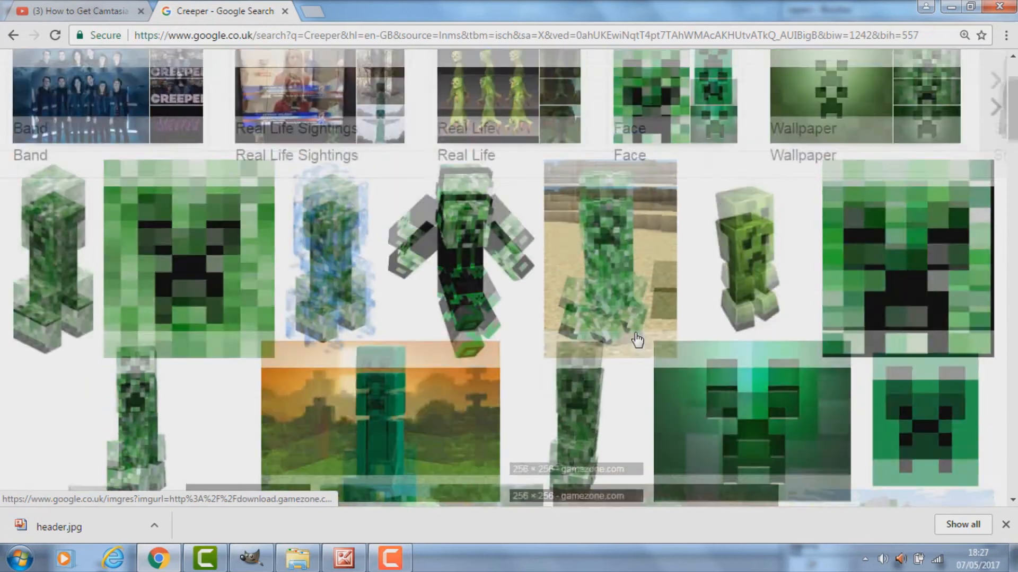
pyautogui.scroll(-3, 557, 339)
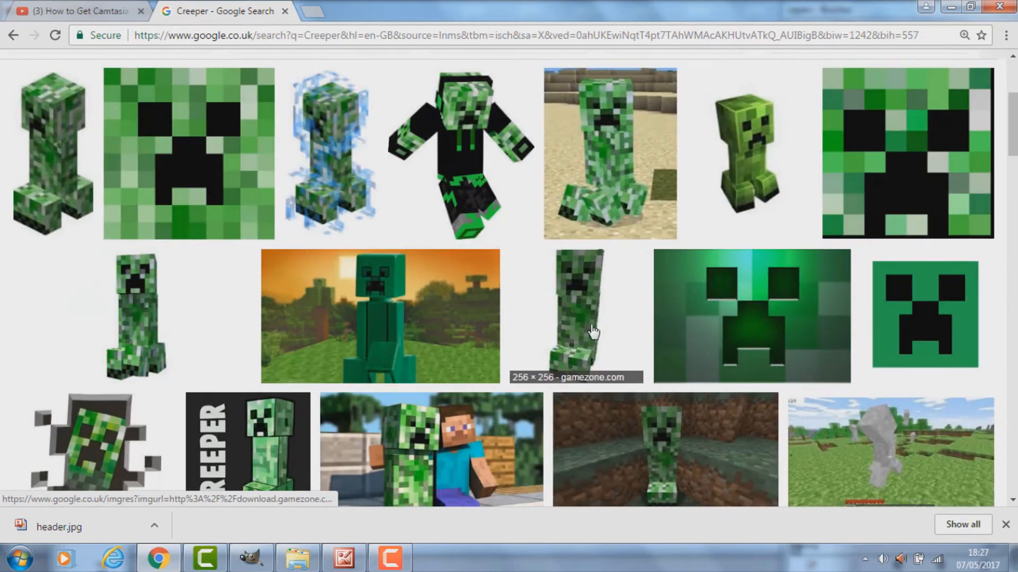
# Preview the Smash Bros Lawl Wiki, GameZone and PNG Mart creeper images, closing each one again.
pyautogui.click(170, 332)
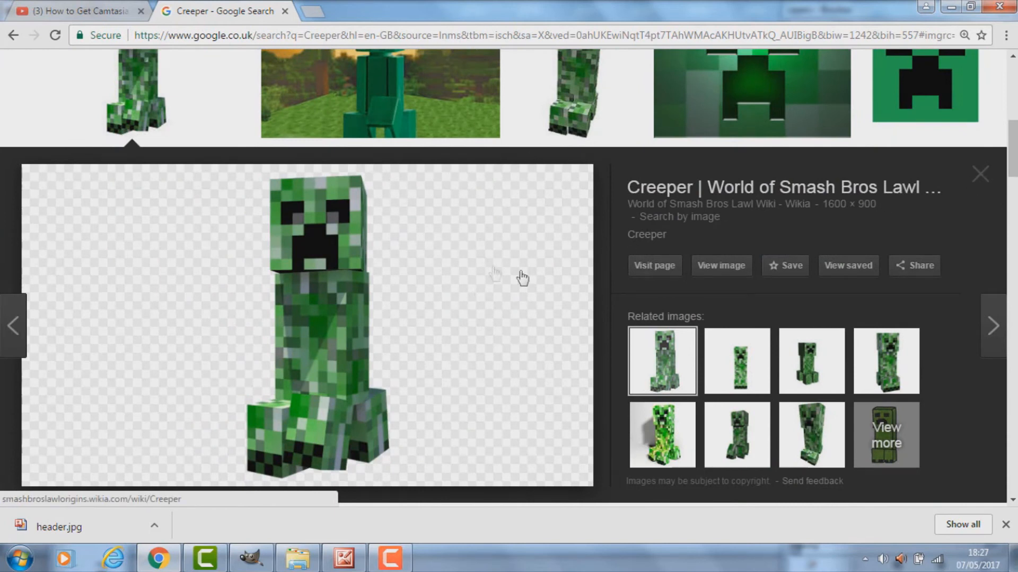
pyautogui.click(980, 176)
pyautogui.click(543, 124)
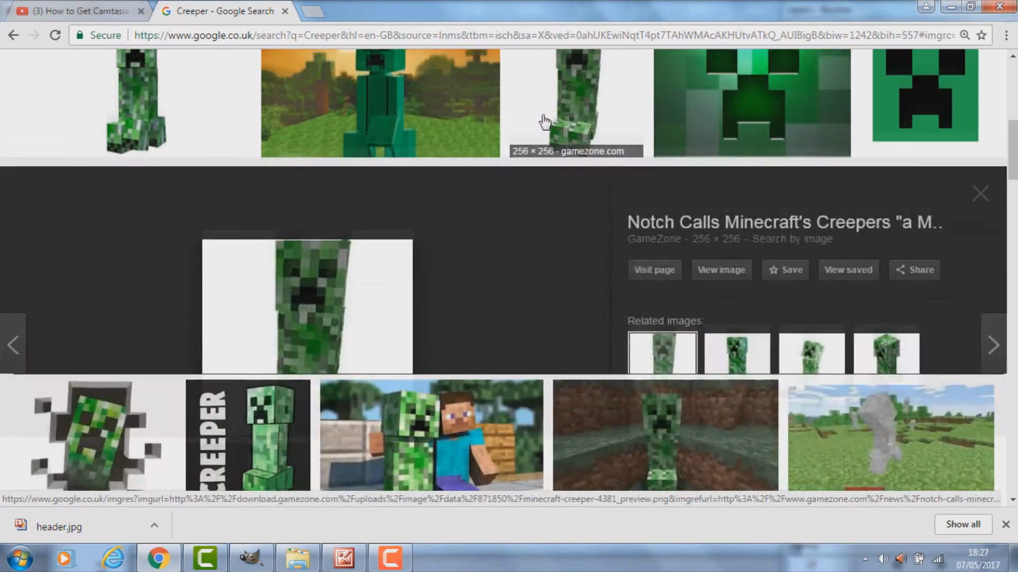
pyautogui.click(980, 175)
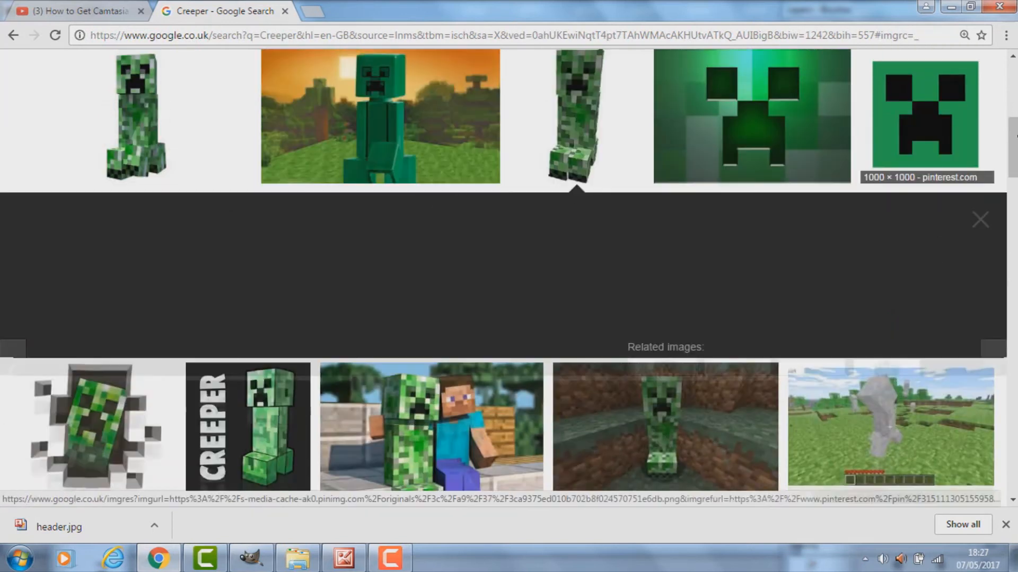
pyautogui.click(419, 380)
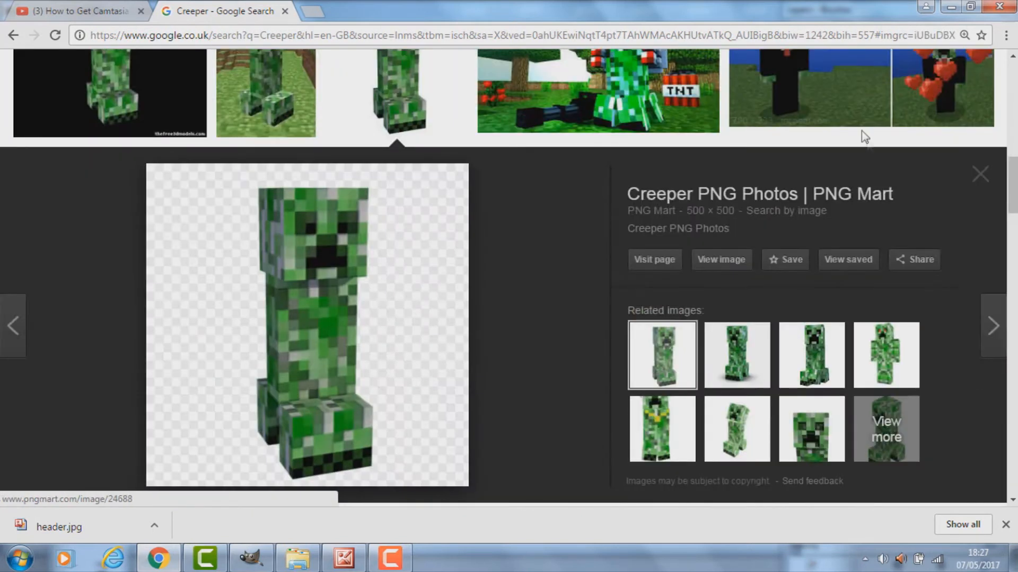
pyautogui.click(980, 175)
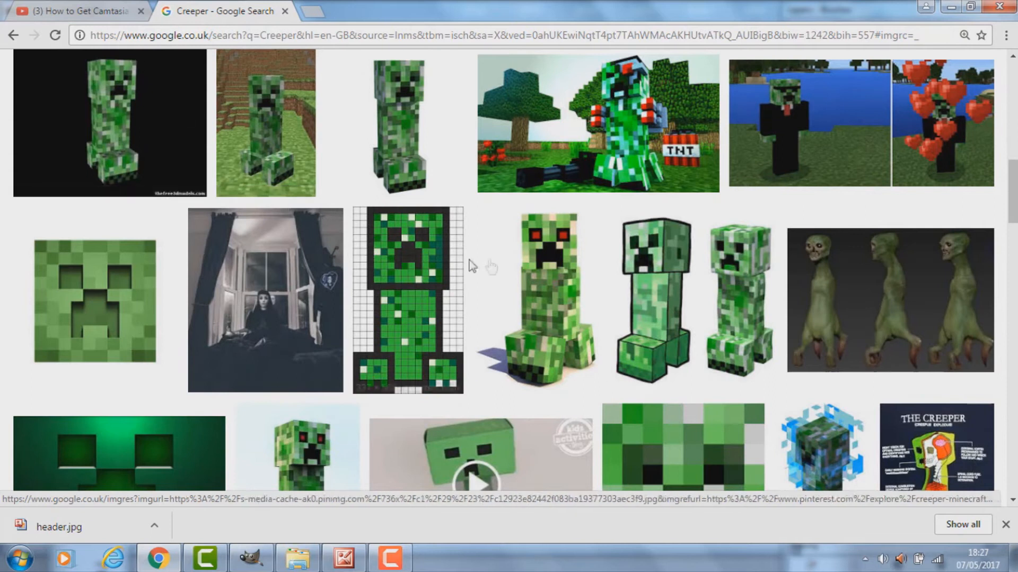
# Find the 250 × 538 outlined creeper from "How to Draw a Minecraft Creeper" and copy the image.
pyautogui.scroll(-5, 533, 233)
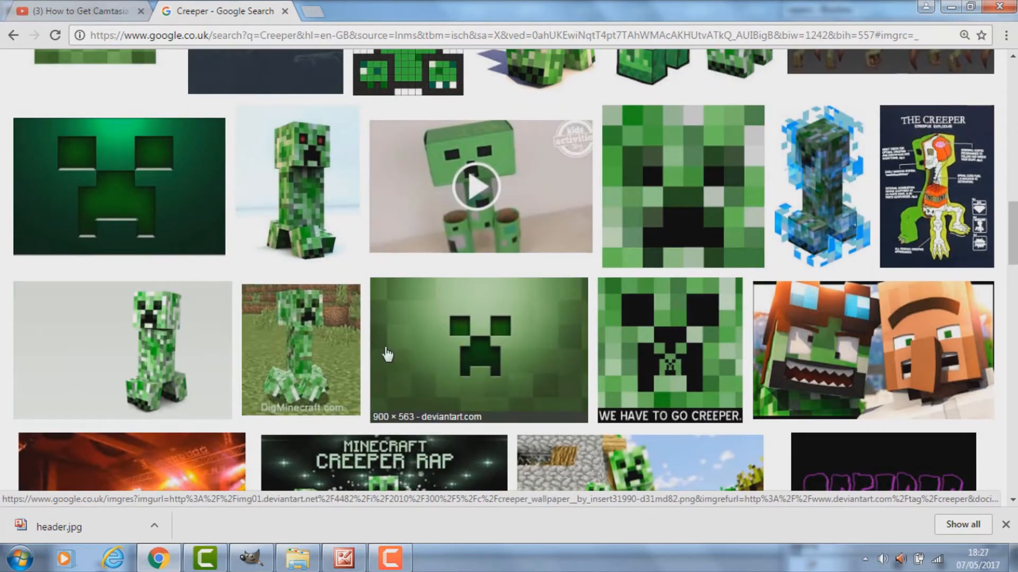
pyautogui.click(652, 66)
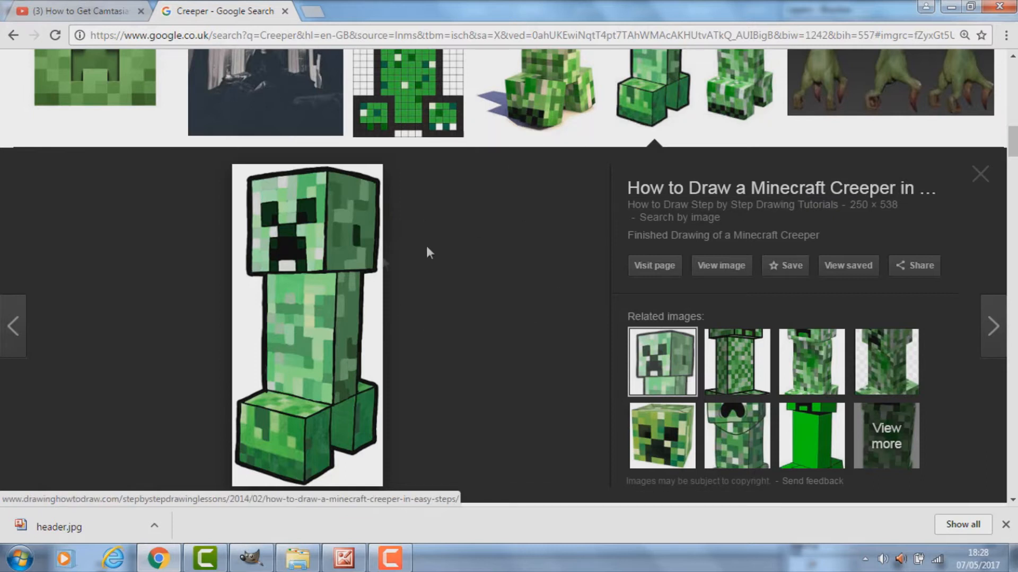
pyautogui.rightClick(329, 300)
pyautogui.click(366, 446)
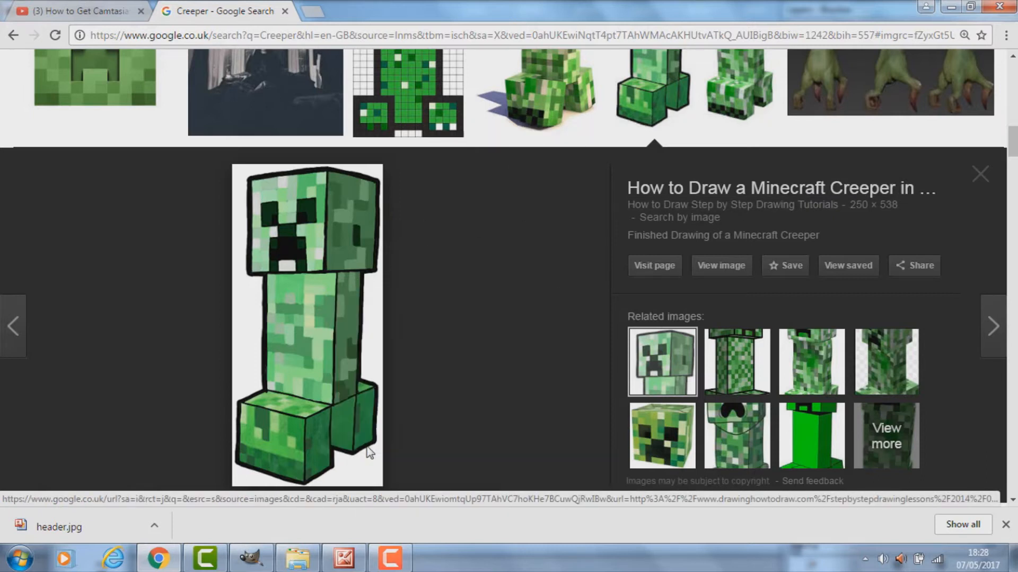
# Switch to GIMP, paste the creeper image into the banner and move it just outside the right stripe, with its top at the strip's upper edge.
pyautogui.click(250, 558)
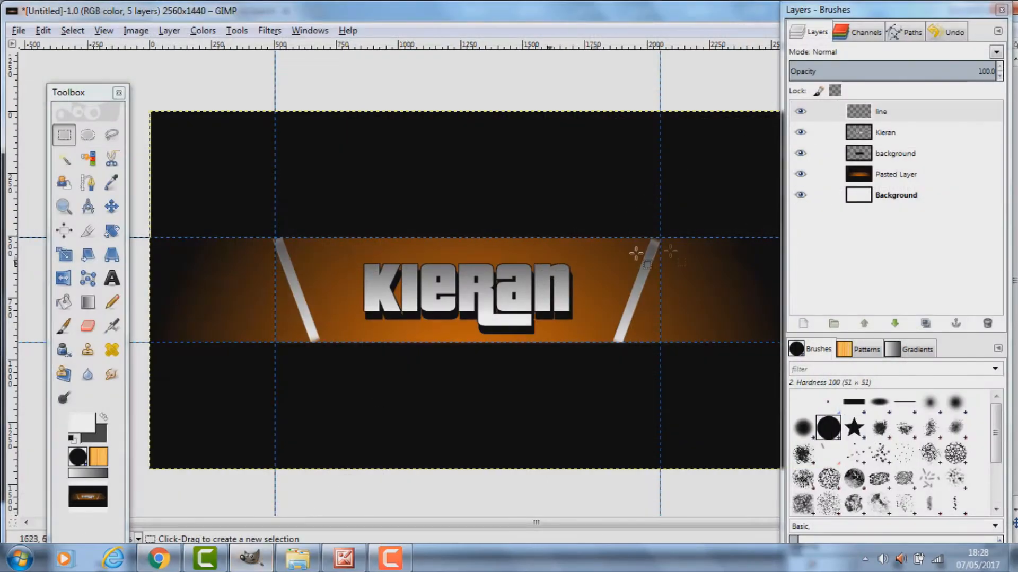
pyautogui.press('ctrl')
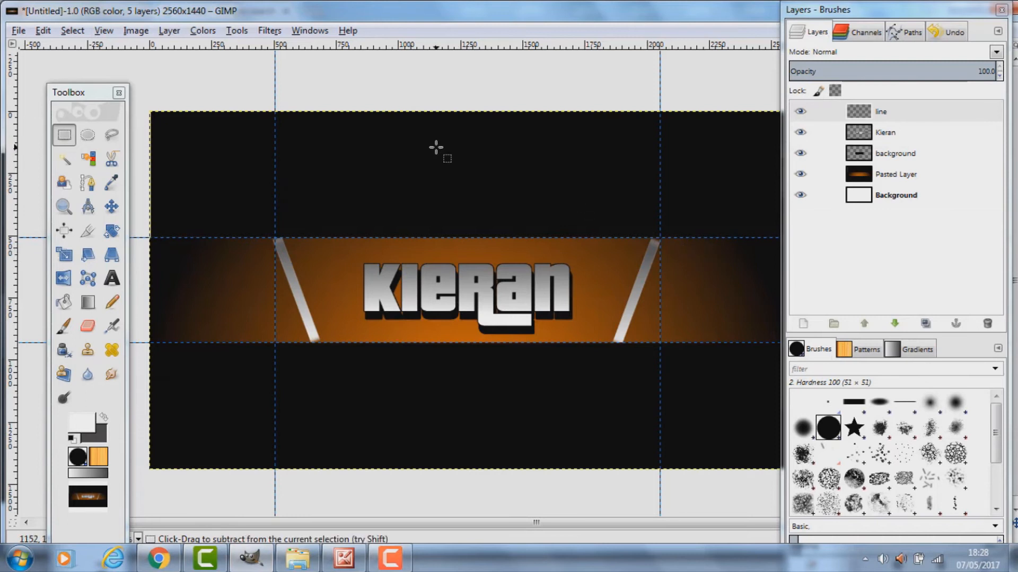
pyautogui.press('ctrl')
pyautogui.hotkey('ctrl', 'v')
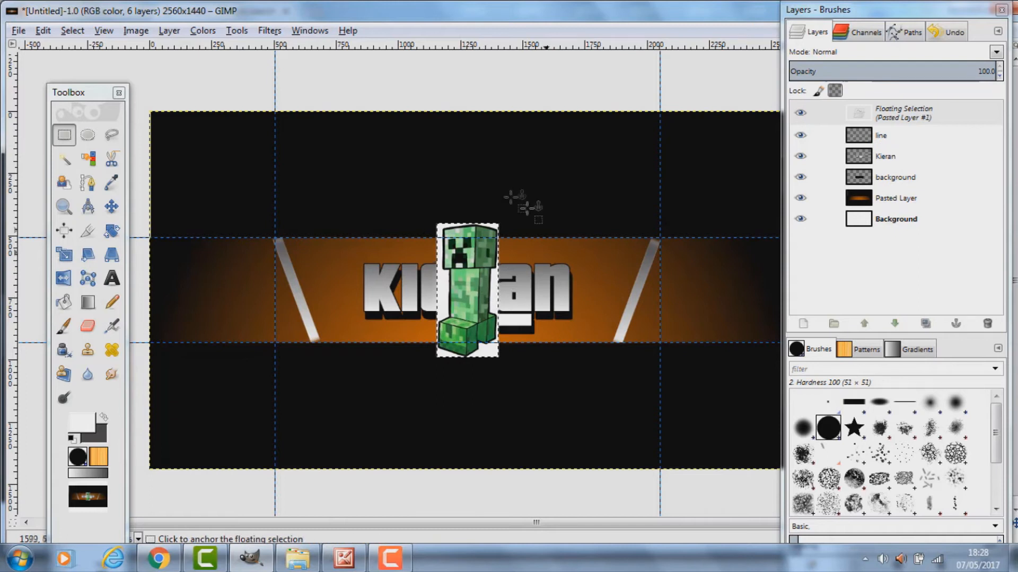
pyautogui.click(111, 206)
pyautogui.moveTo(469, 282); pyautogui.dragTo(701, 292)
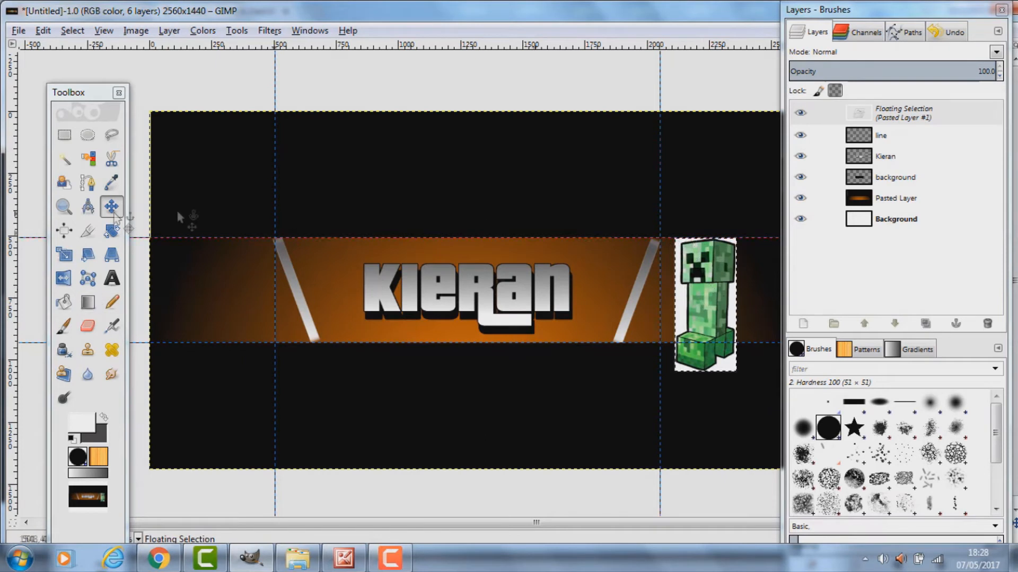
pyautogui.moveTo(695, 280)
pyautogui.mouseDown()
pyautogui.moveTo(710, 291)
pyautogui.moveTo(691, 280)
pyautogui.mouseUp()
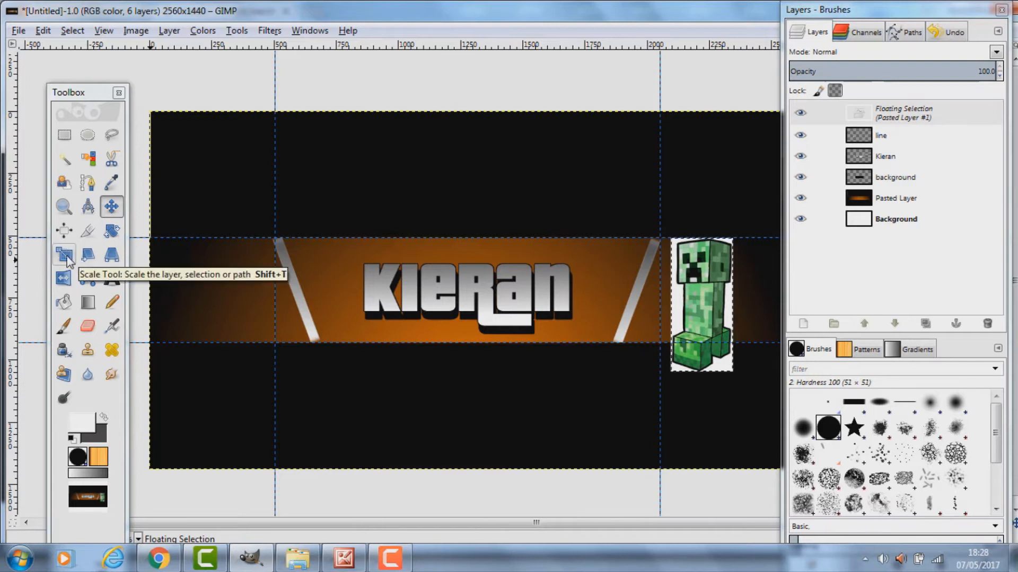
pyautogui.click(64, 255)
pyautogui.click(704, 270)
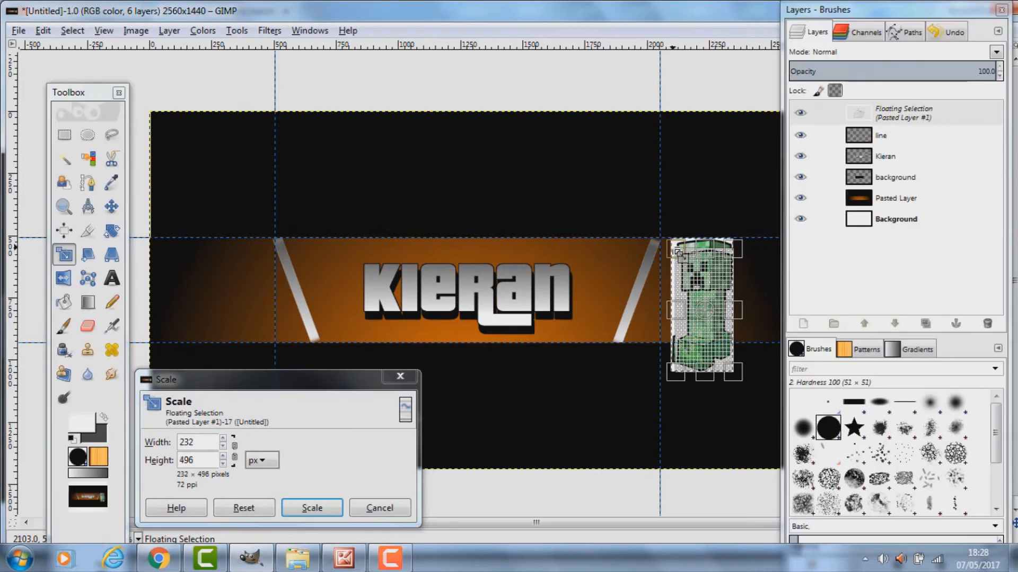
pyautogui.moveTo(670, 238); pyautogui.dragTo(703, 218)
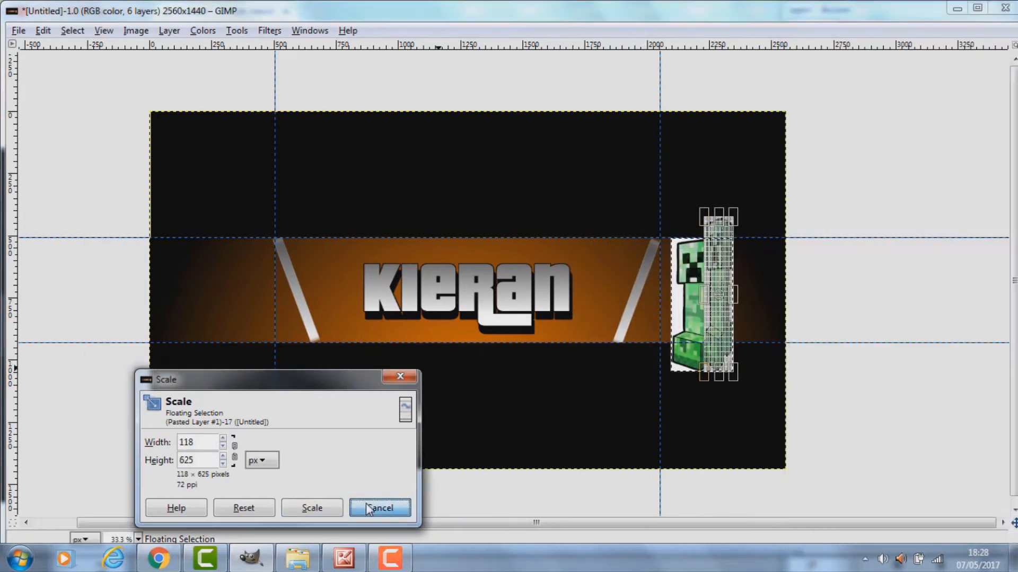
pyautogui.click(367, 508)
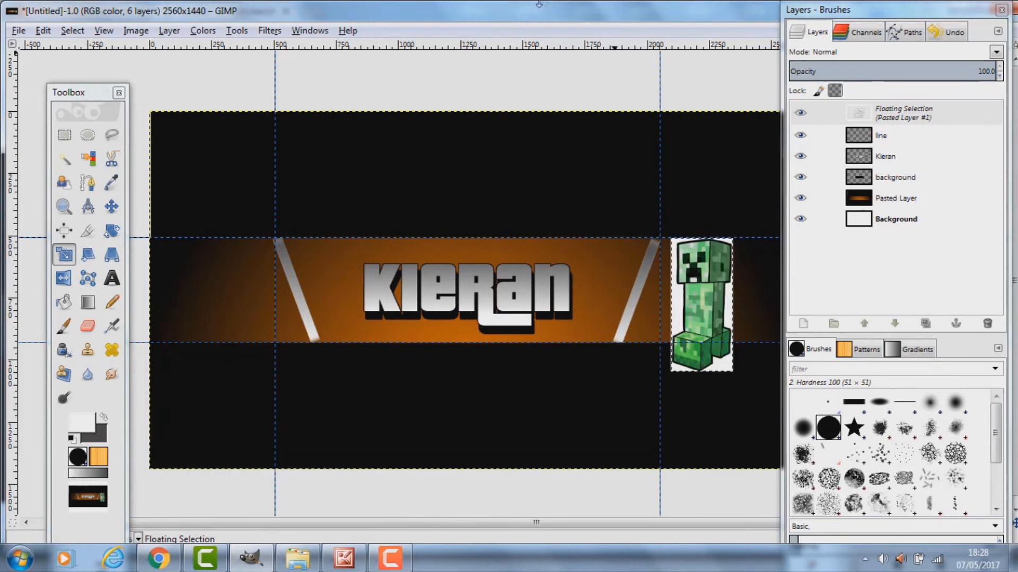
# Open the Scale tool's options, enable Keep aspect and close the options window.
pyautogui.click(316, 32)
pyautogui.moveTo(371, 63)
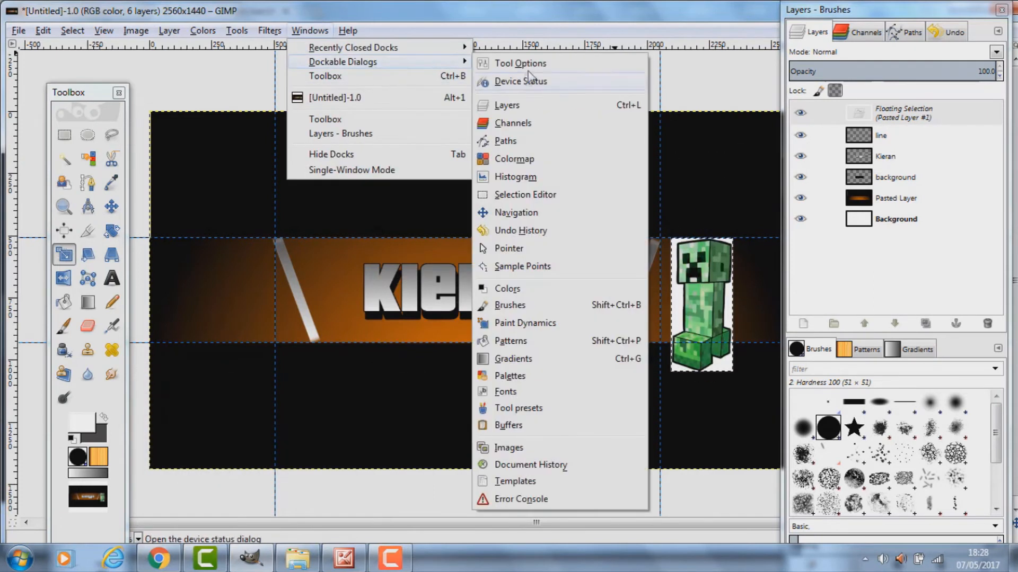
pyautogui.click(533, 67)
pyautogui.scroll(-4, 576, 201)
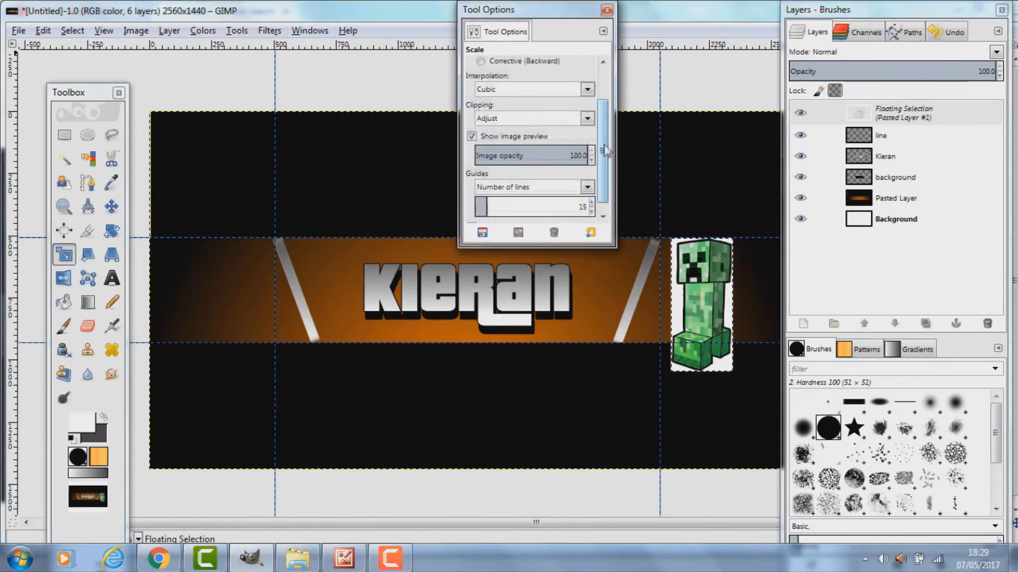
pyautogui.click(472, 217)
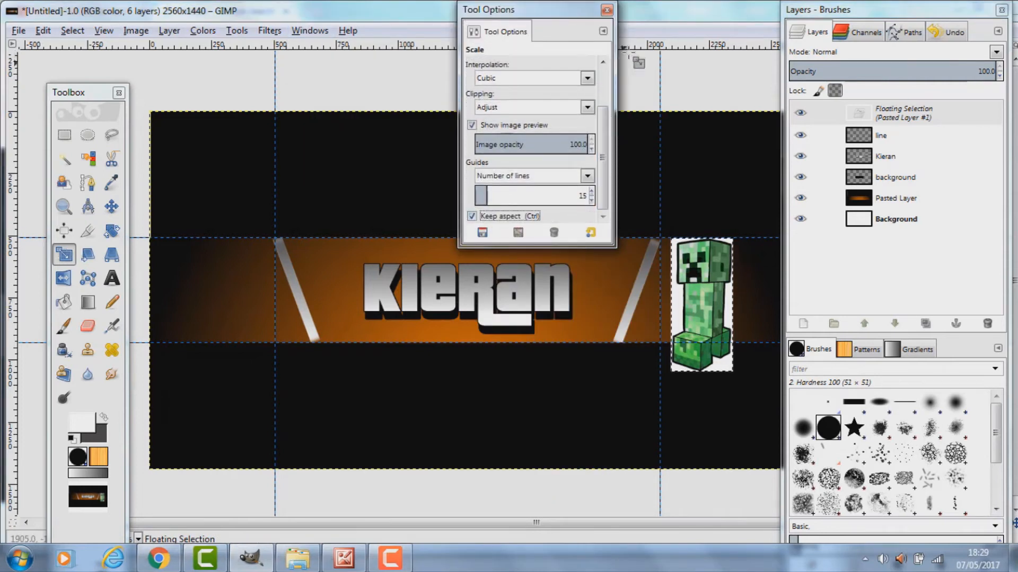
pyautogui.click(607, 10)
# Scale the pasted creeper proportionally to 200 × 430 px and align its top with the orange strip's upper guide, beside the right stripe.
pyautogui.click(709, 272)
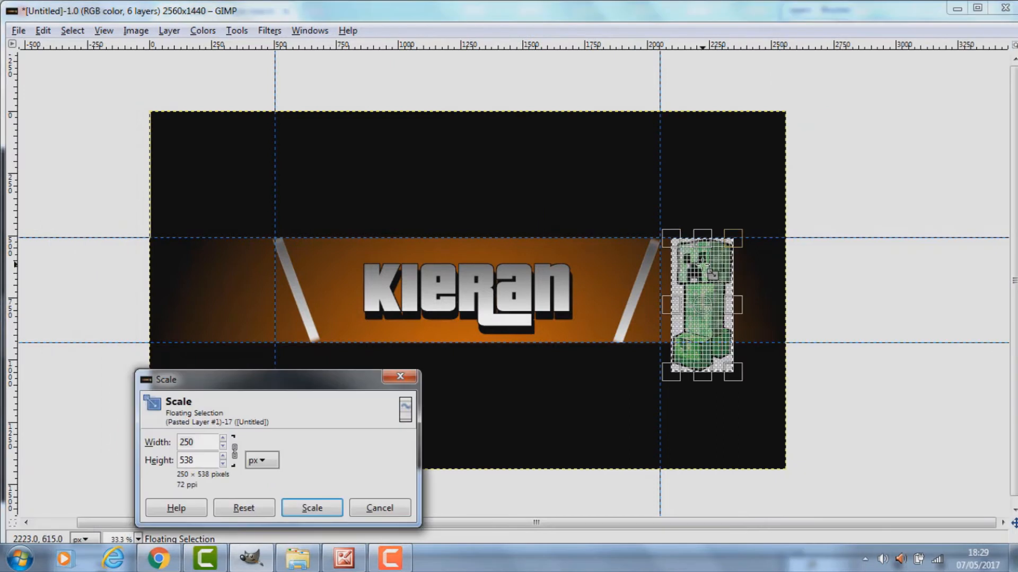
pyautogui.moveTo(676, 242); pyautogui.dragTo(683, 265)
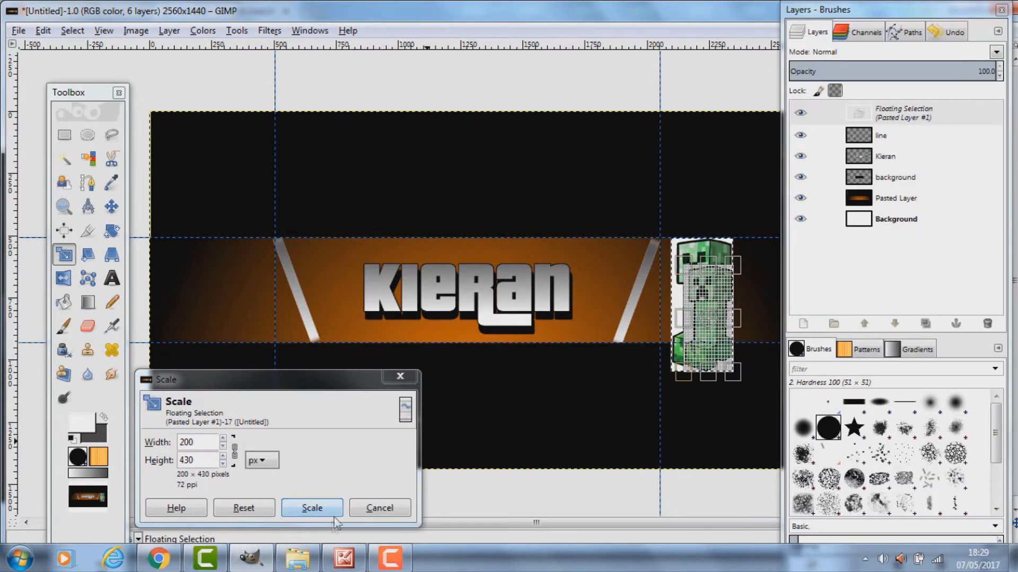
pyautogui.click(311, 507)
pyautogui.click(111, 206)
pyautogui.moveTo(709, 307); pyautogui.dragTo(233, 302)
pyautogui.scroll(3, 709, 290)
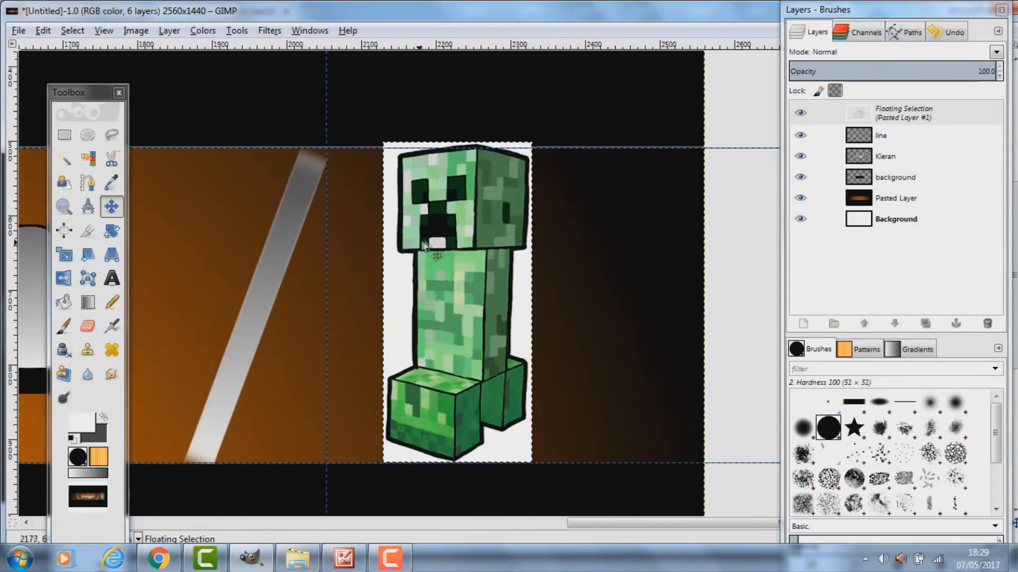
pyautogui.moveTo(457, 228); pyautogui.dragTo(457, 235)
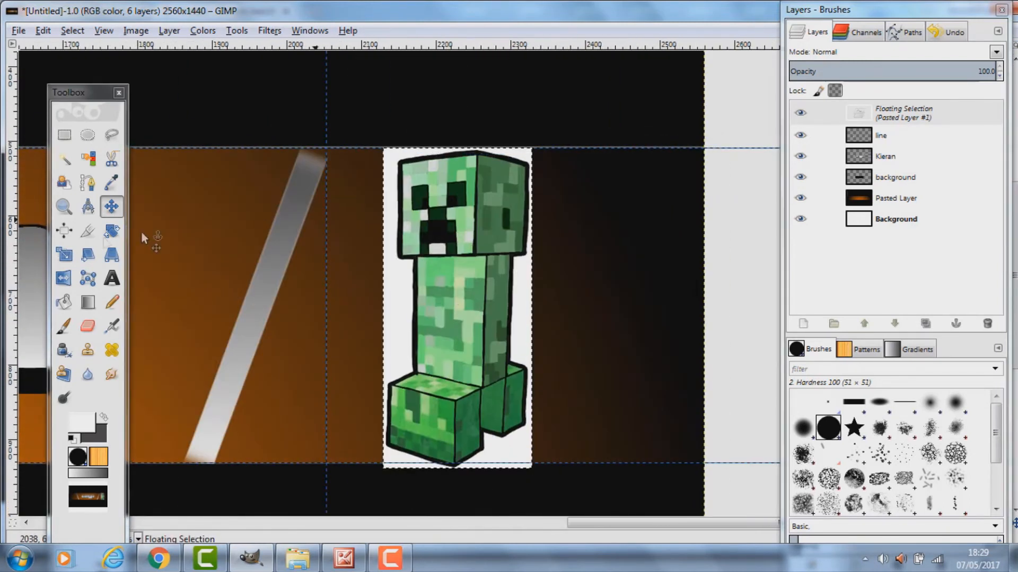
# Scale the creeper down to 184 × 395 px and centre it vertically within the orange strip.
pyautogui.click(64, 254)
pyautogui.click(457, 221)
pyautogui.moveTo(387, 151); pyautogui.dragTo(399, 177)
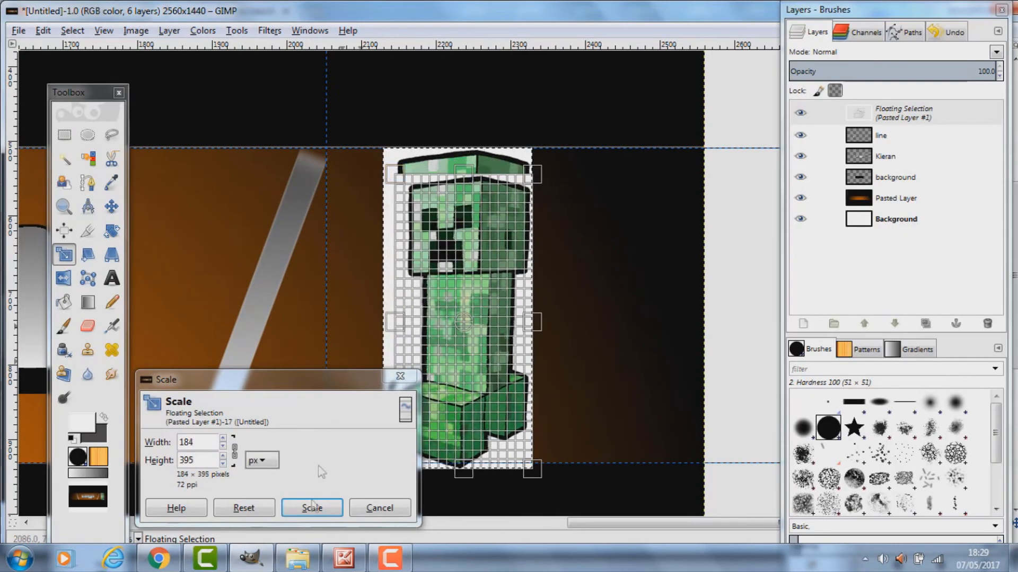
pyautogui.click(312, 507)
pyautogui.click(111, 206)
pyautogui.moveTo(488, 299); pyautogui.dragTo(479, 281)
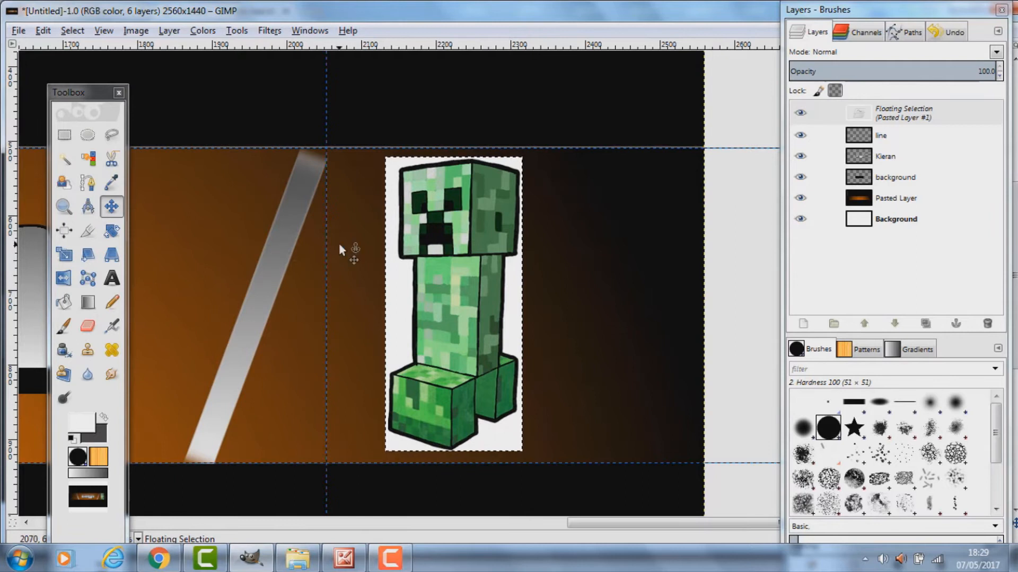
# Trace the creeper's outline closely with the Free Select tool, leaving its white background outside the selection.
pyautogui.click(111, 135)
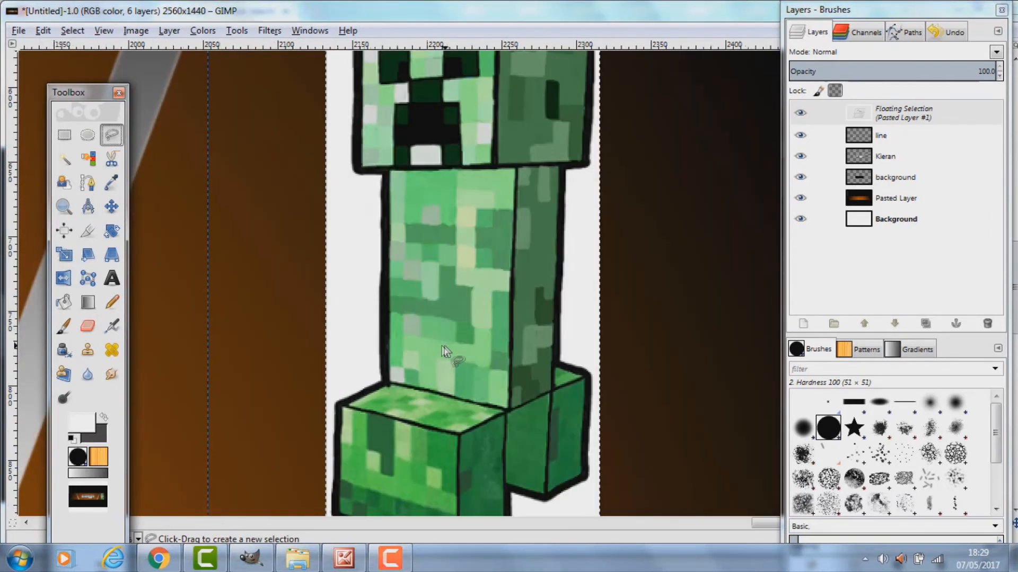
pyautogui.scroll(3, 444, 345)
pyautogui.scroll(-5, 472, 323)
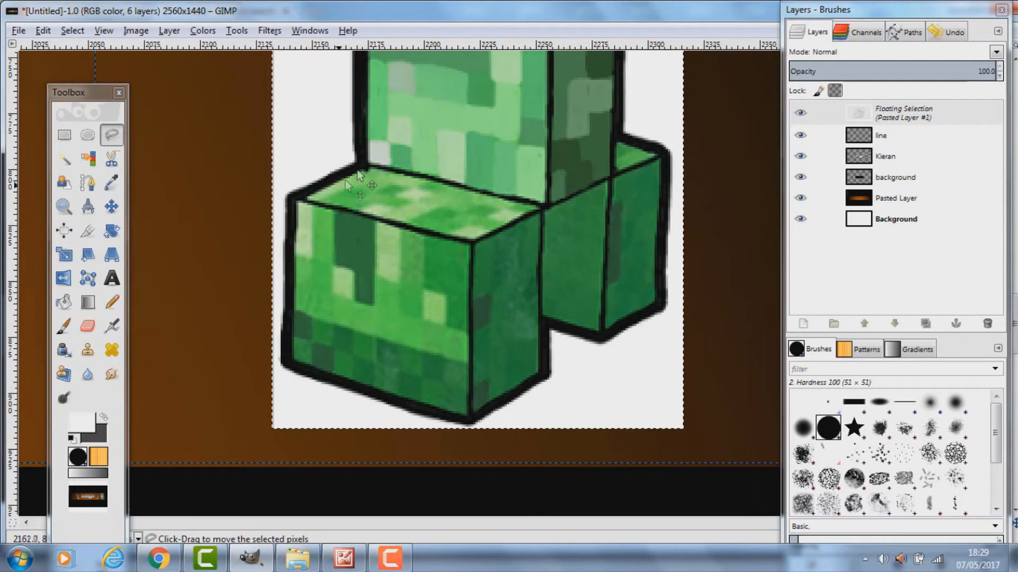
pyautogui.click(154, 142)
pyautogui.click(361, 165)
pyautogui.click(291, 196)
pyautogui.click(277, 313)
pyautogui.click(277, 344)
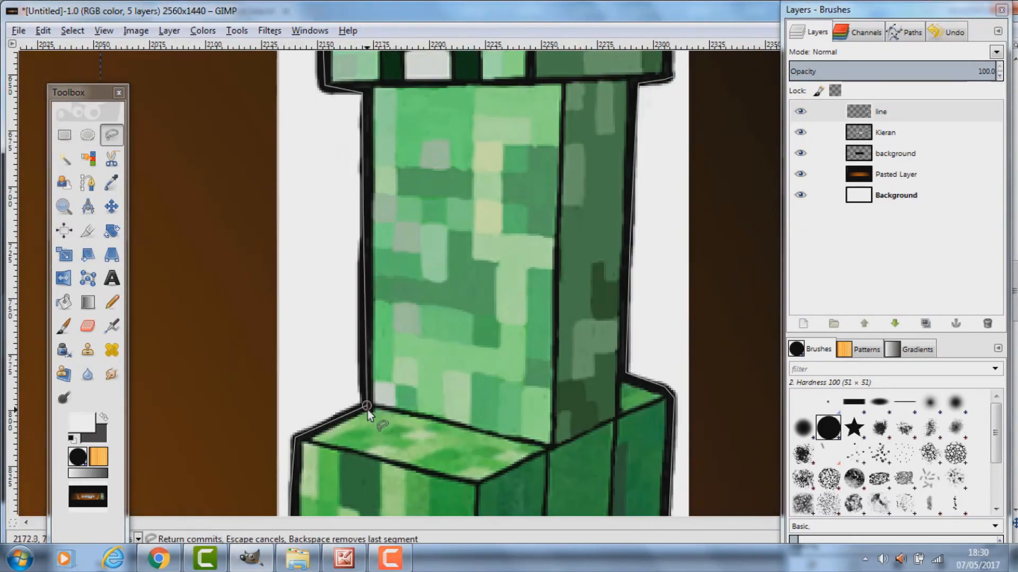
pyautogui.click(364, 404)
pyautogui.scroll(-4, 537, 253)
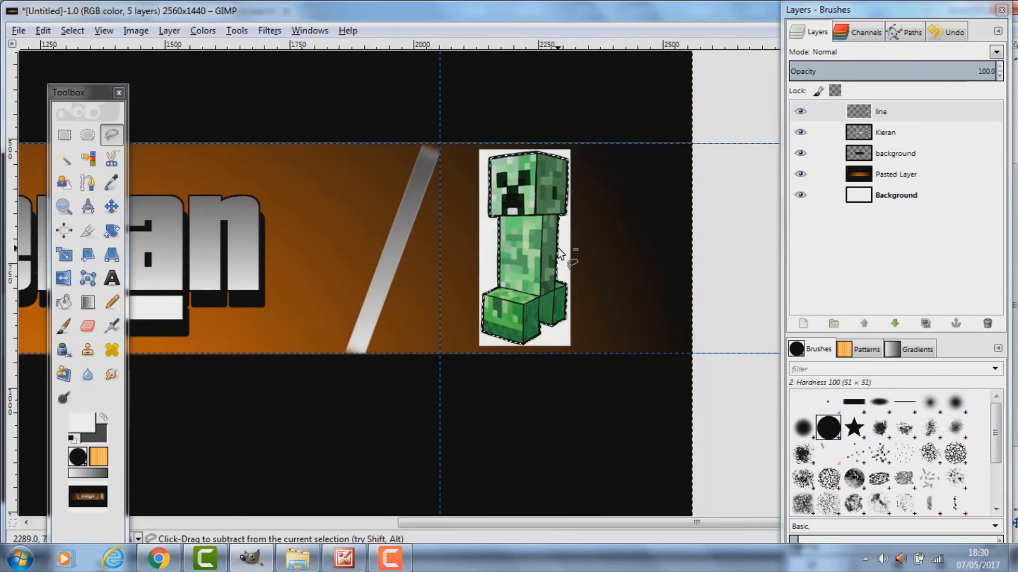
pyautogui.scroll(1, 536, 253)
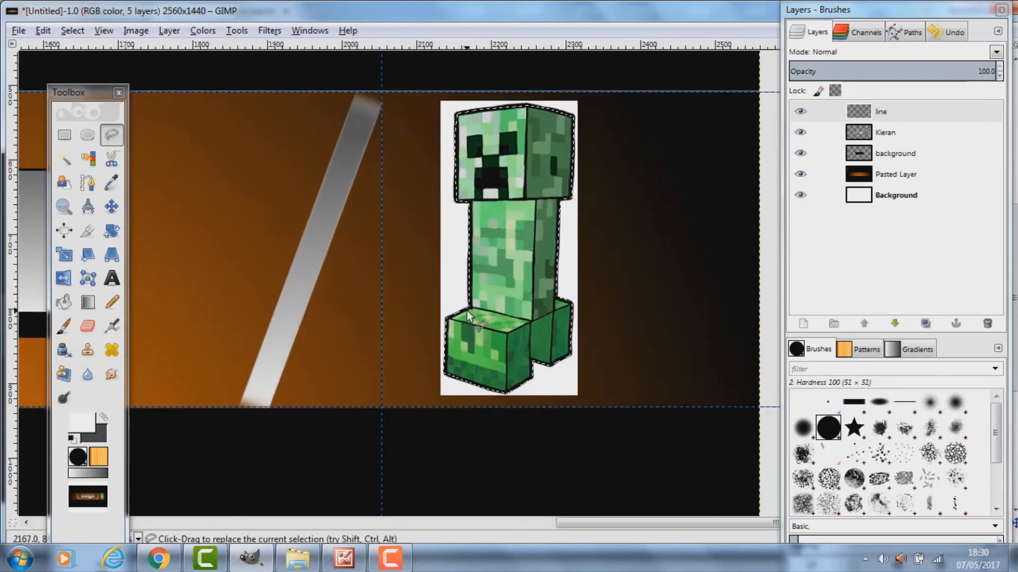
# Copy the outlined creeper to the clipboard.
pyautogui.press('ctrl')
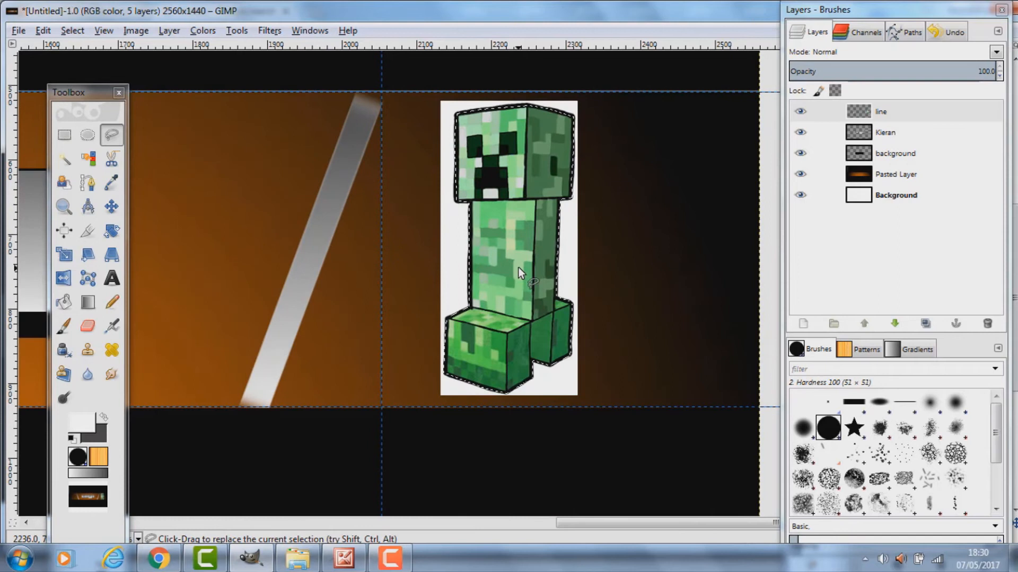
pyautogui.rightClick(519, 267)
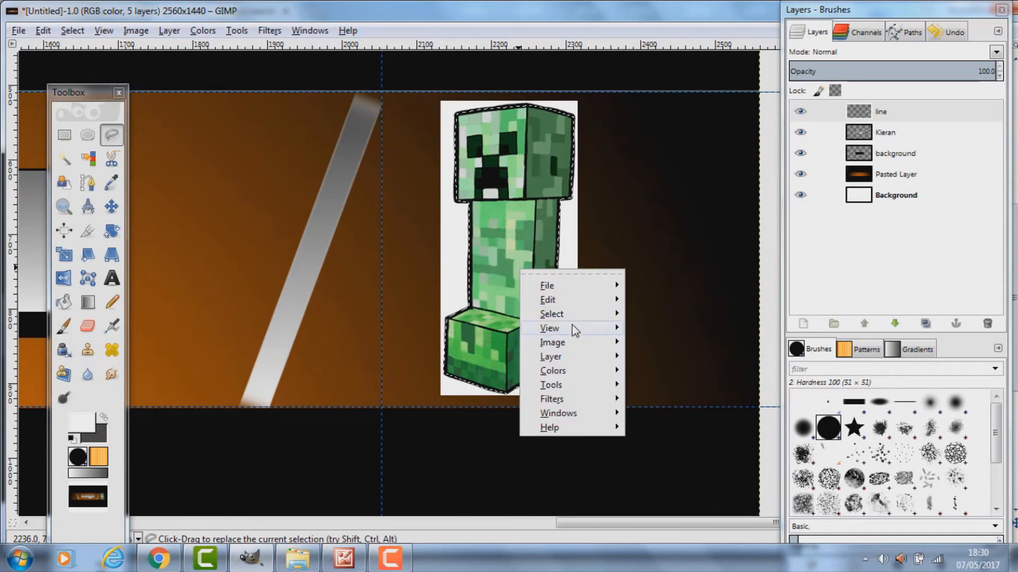
pyautogui.moveTo(571, 299)
pyautogui.click(676, 298)
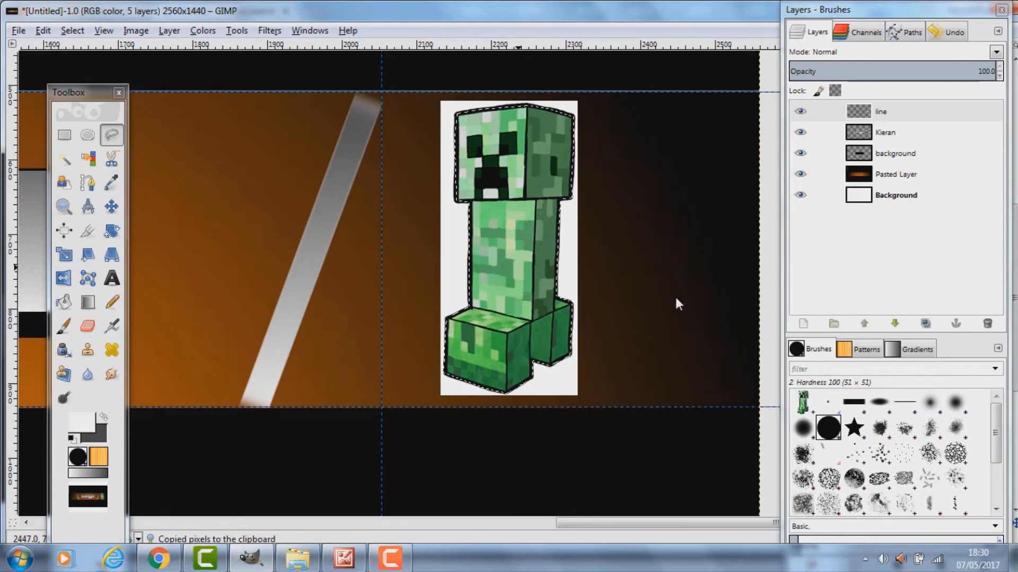
# Select a rectangle around the original creeper and its white background and delete it.
pyautogui.press('r')
pyautogui.moveTo(605, 397); pyautogui.dragTo(408, 81)
pyautogui.press('Delete')
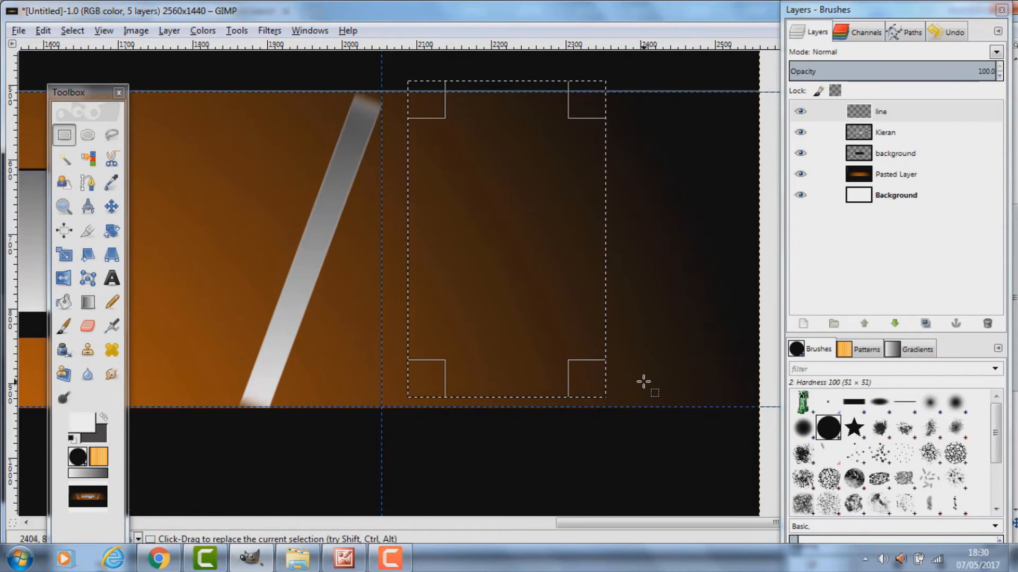
# Paste the cut-out creeper and turn the floating selection into a new layer.
pyautogui.hotkey('ctrl', 'v')
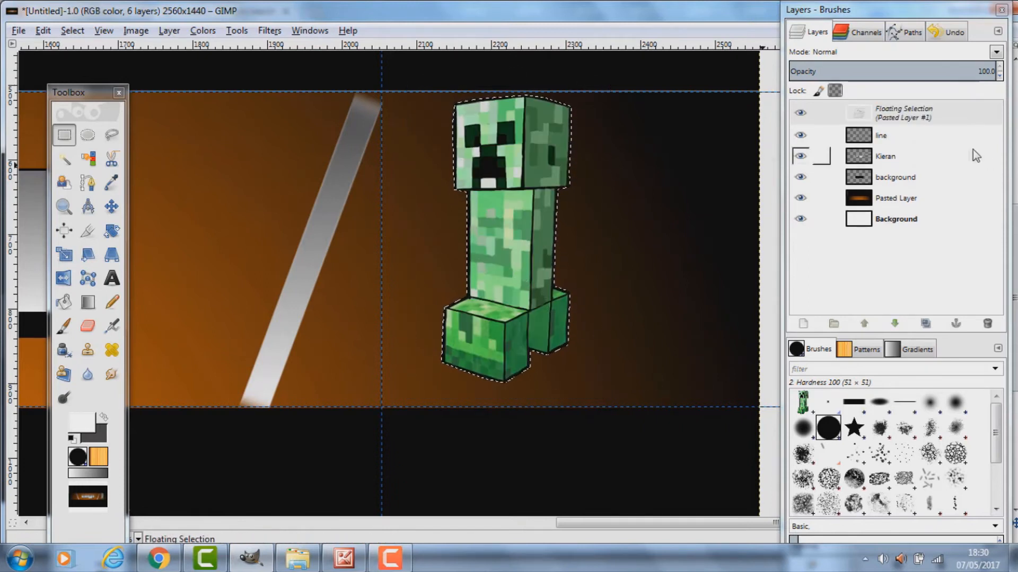
pyautogui.rightClick(898, 120)
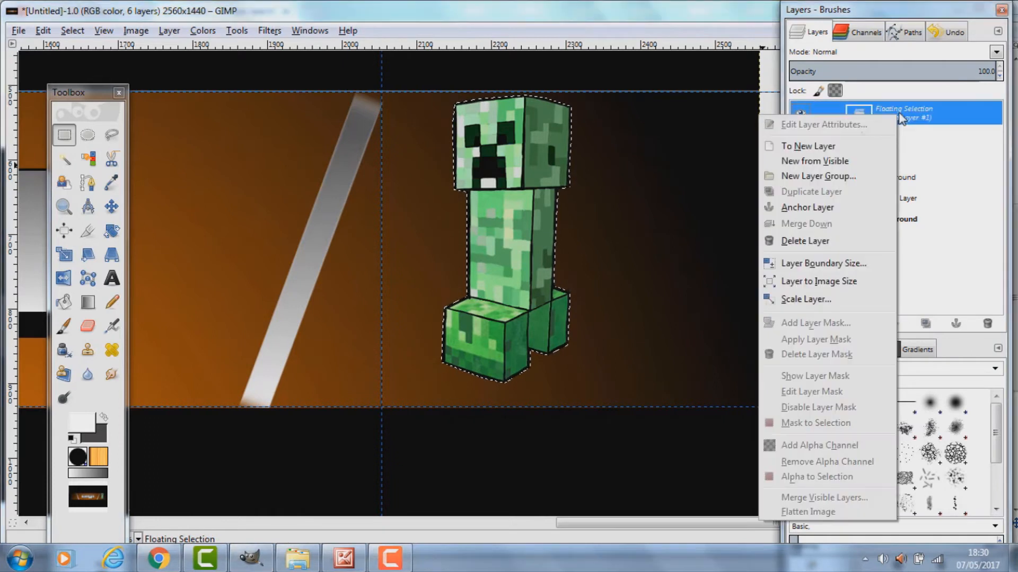
pyautogui.click(837, 147)
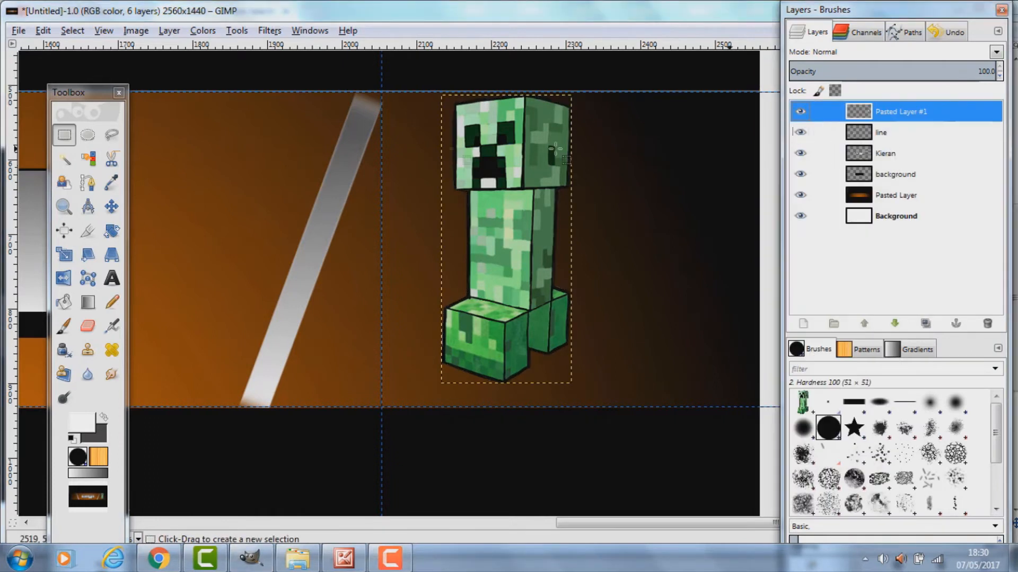
# Move the cut-out creeper just outside the right stripe and centre it vertically within the orange strip.
pyautogui.click(112, 206)
pyautogui.moveTo(483, 155); pyautogui.dragTo(462, 176)
pyautogui.scroll(-3, 434, 176)
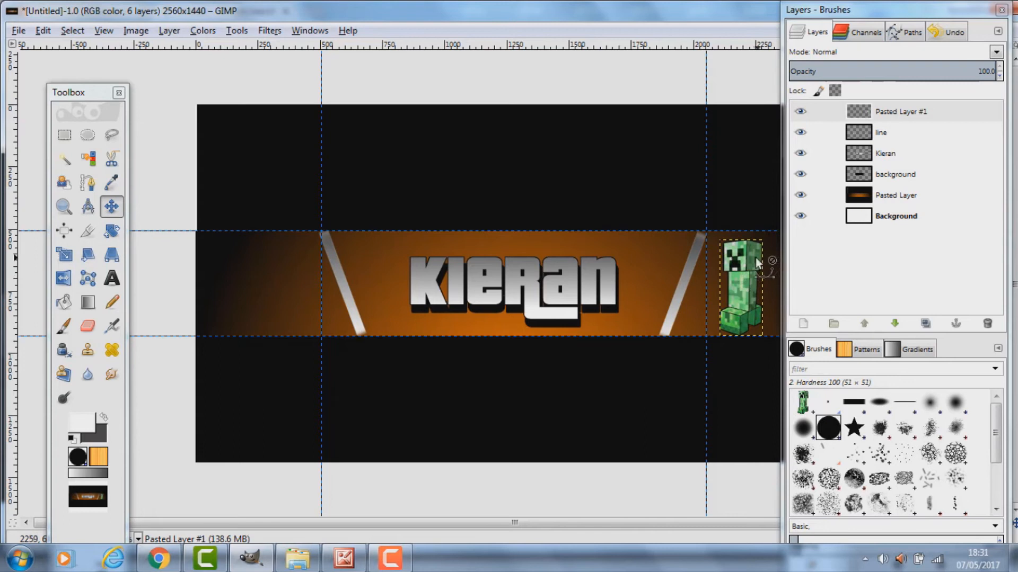
pyautogui.scroll(3, 715, 266)
pyautogui.moveTo(712, 266); pyautogui.dragTo(343, 210)
pyautogui.moveTo(526, 236); pyautogui.dragTo(527, 227)
pyautogui.scroll(-2, 523, 223)
pyautogui.moveTo(705, 250); pyautogui.dragTo(513, 252)
# Try the Lighten only, Dodge, Addition and Darken only blend modes on the creeper layer.
pyautogui.click(911, 118)
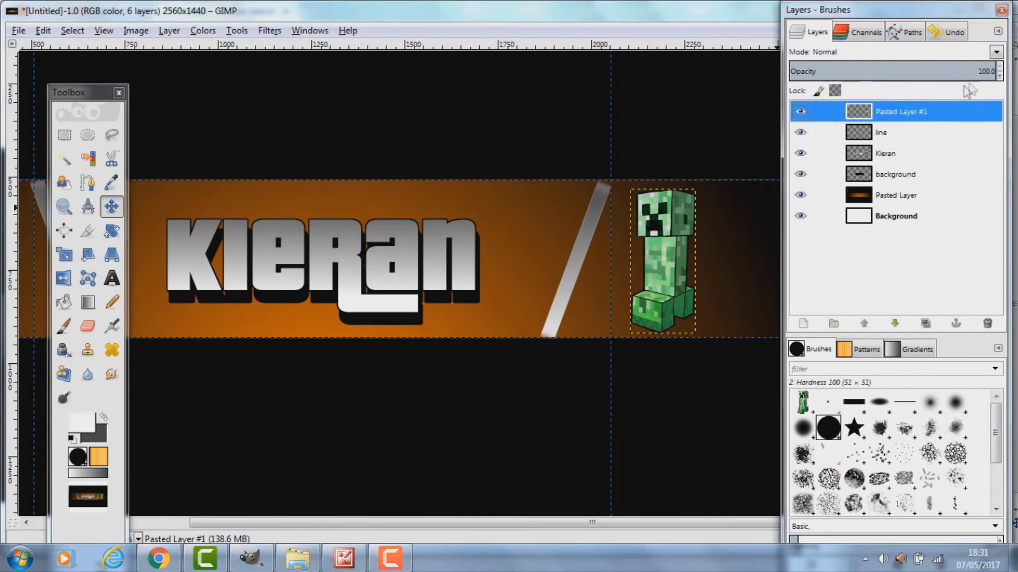
pyautogui.click(997, 53)
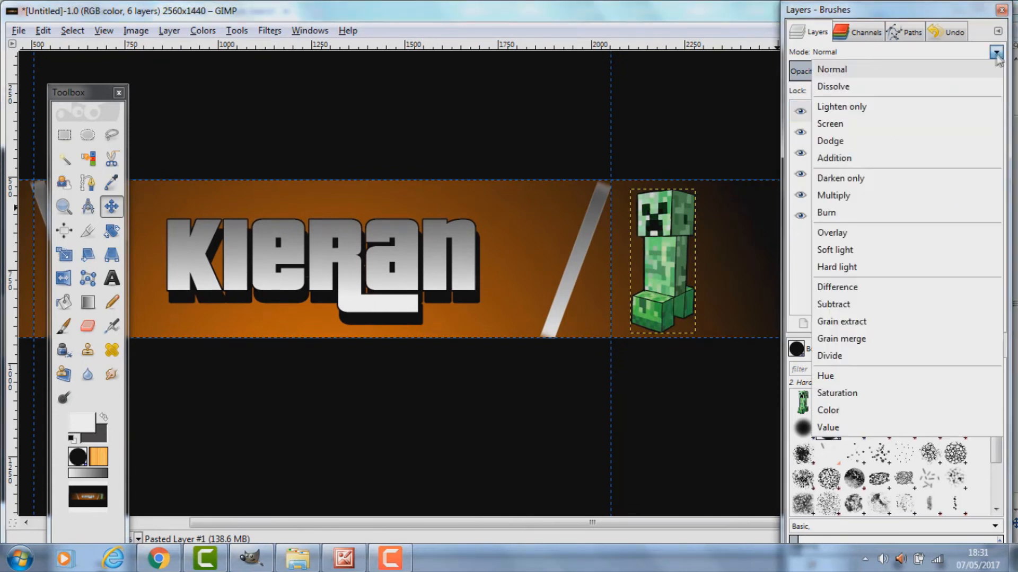
pyautogui.click(848, 114)
pyautogui.click(995, 52)
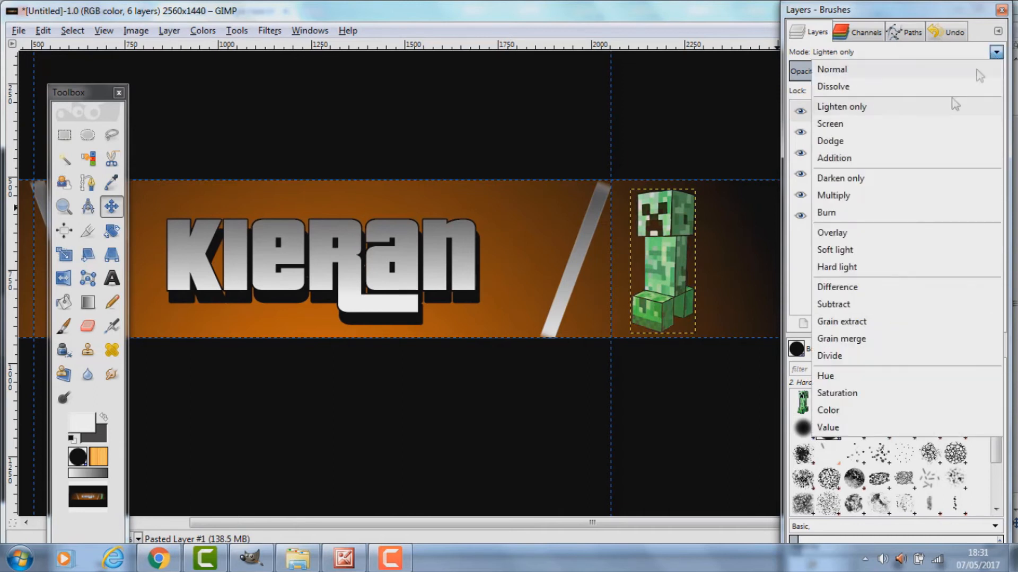
pyautogui.click(886, 139)
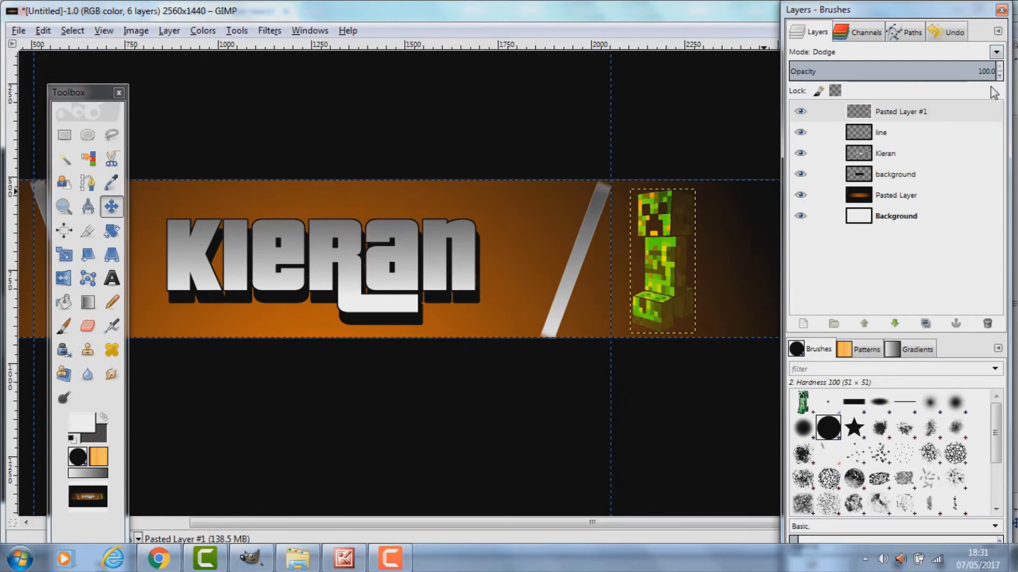
pyautogui.click(996, 52)
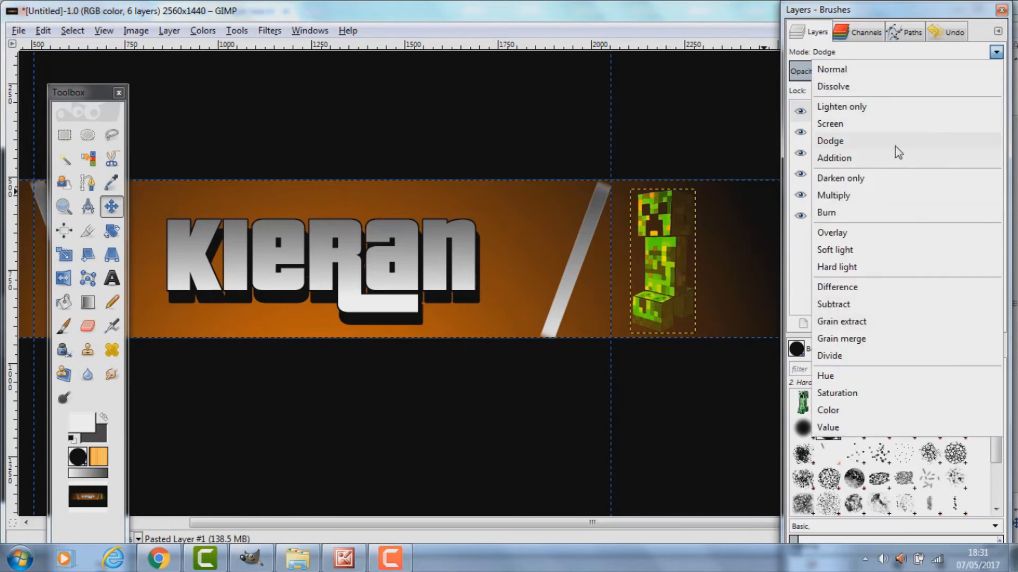
pyautogui.click(851, 158)
pyautogui.click(996, 52)
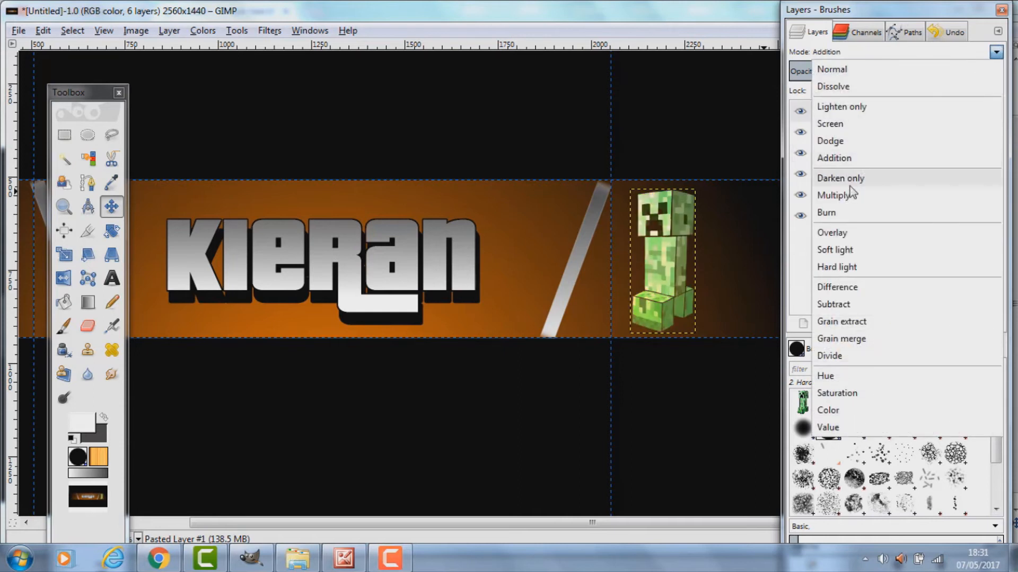
pyautogui.click(991, 174)
# Try the Overlay, Soft light, Hard light, Grain extract and Grain merge blend modes on the creeper layer.
pyautogui.click(996, 53)
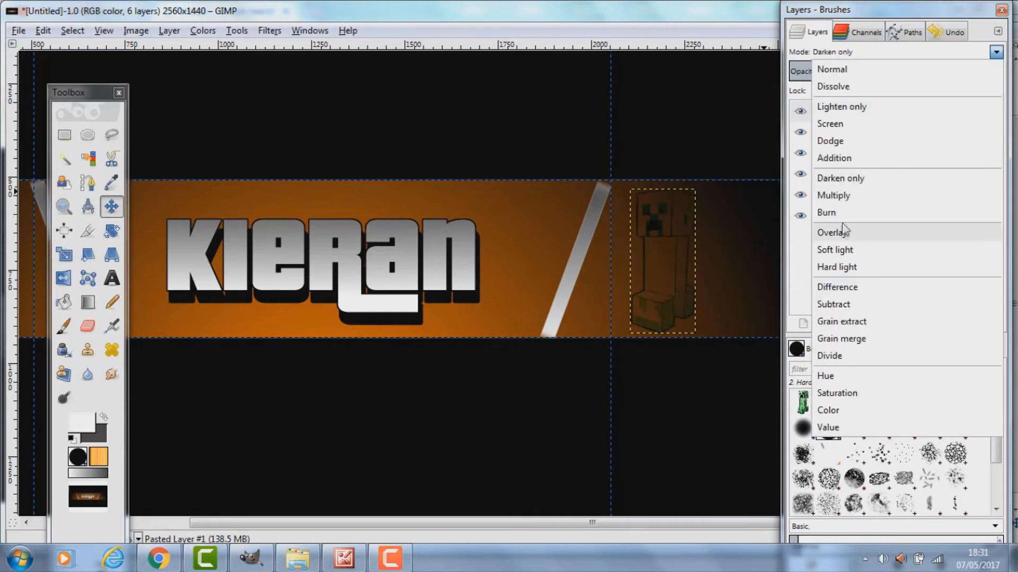
pyautogui.click(841, 227)
pyautogui.click(995, 52)
pyautogui.click(875, 249)
pyautogui.click(996, 53)
pyautogui.click(882, 265)
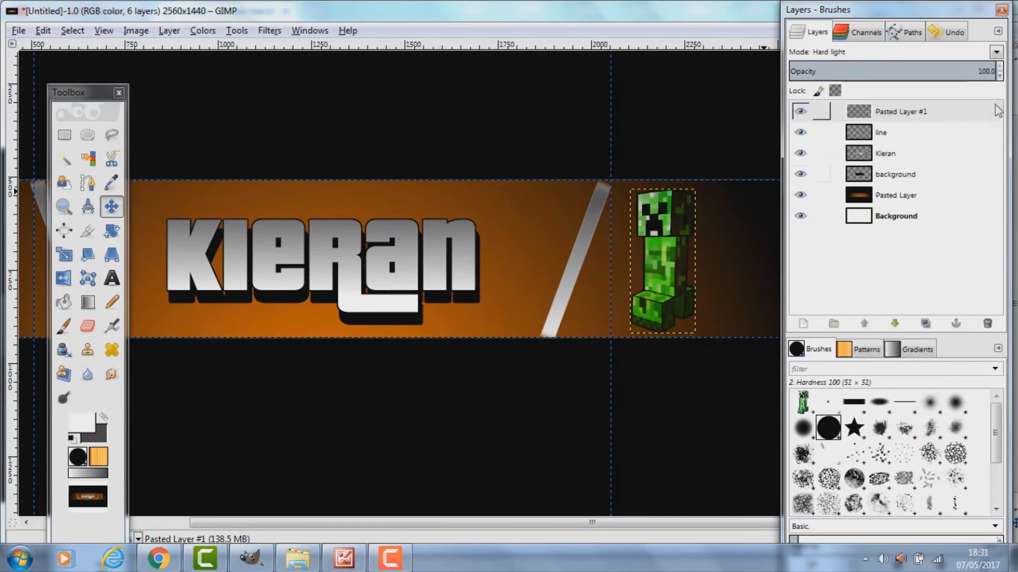
pyautogui.click(997, 53)
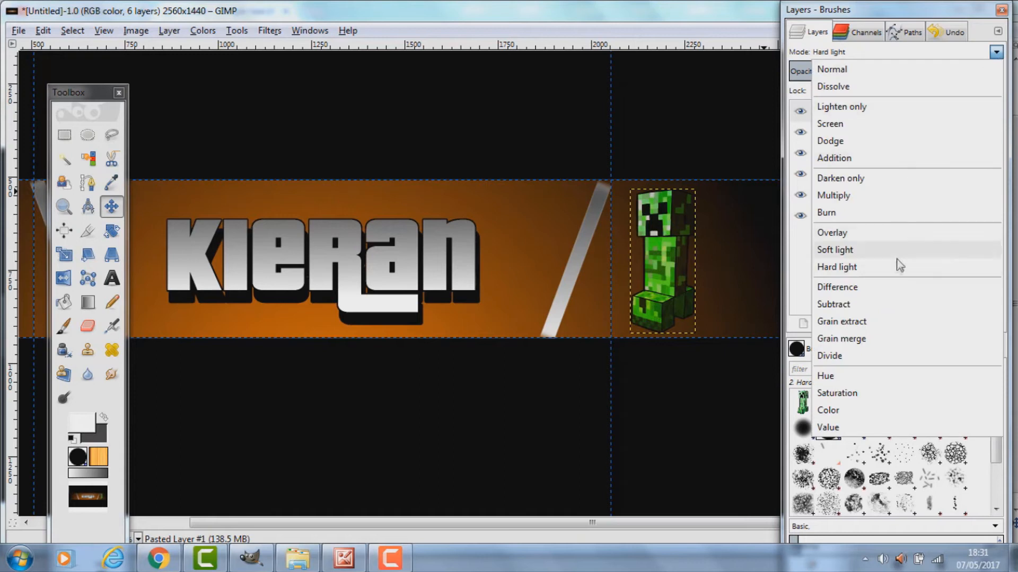
pyautogui.click(890, 322)
pyautogui.click(996, 53)
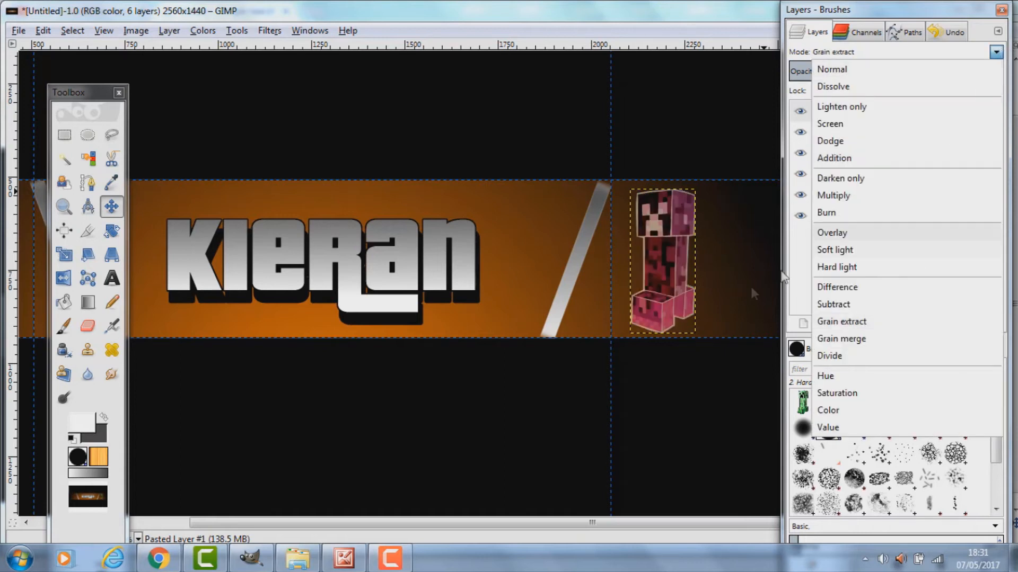
pyautogui.click(864, 340)
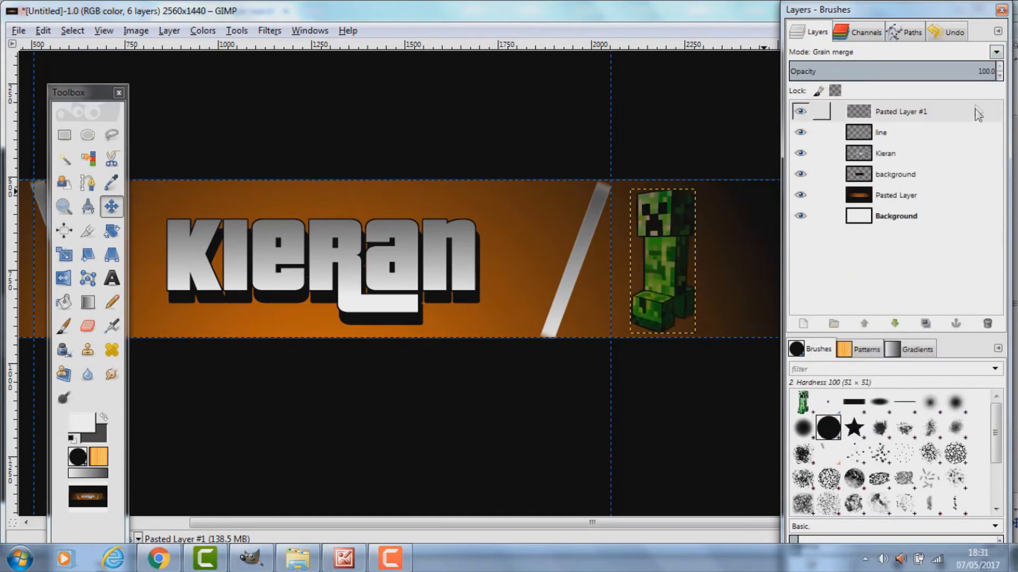
# Set the creeper layer's blend mode to Divide and move it closer to the right stripe, standing on the strip's lower guide.
pyautogui.click(997, 53)
pyautogui.click(933, 355)
pyautogui.moveTo(655, 225); pyautogui.dragTo(652, 228)
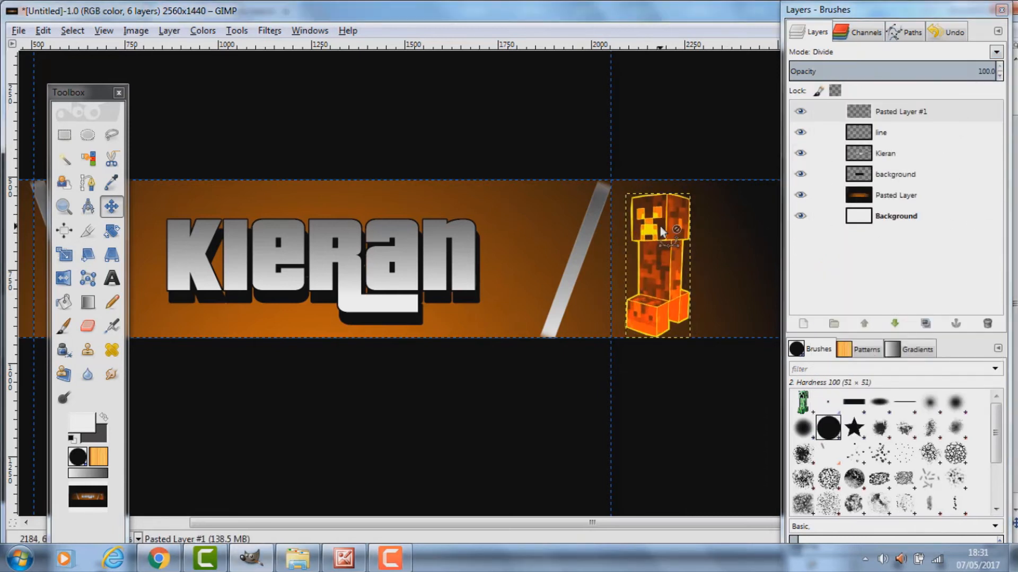
pyautogui.scroll(-2, 660, 227)
pyautogui.scroll(2, 656, 283)
pyautogui.moveTo(673, 290); pyautogui.dragTo(575, 298)
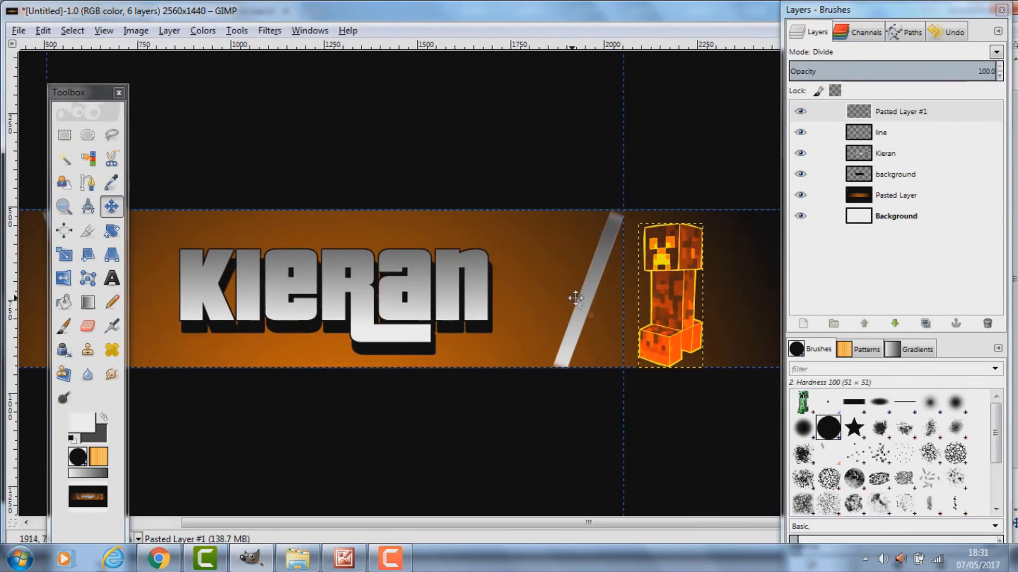
pyautogui.moveTo(673, 250); pyautogui.dragTo(667, 247)
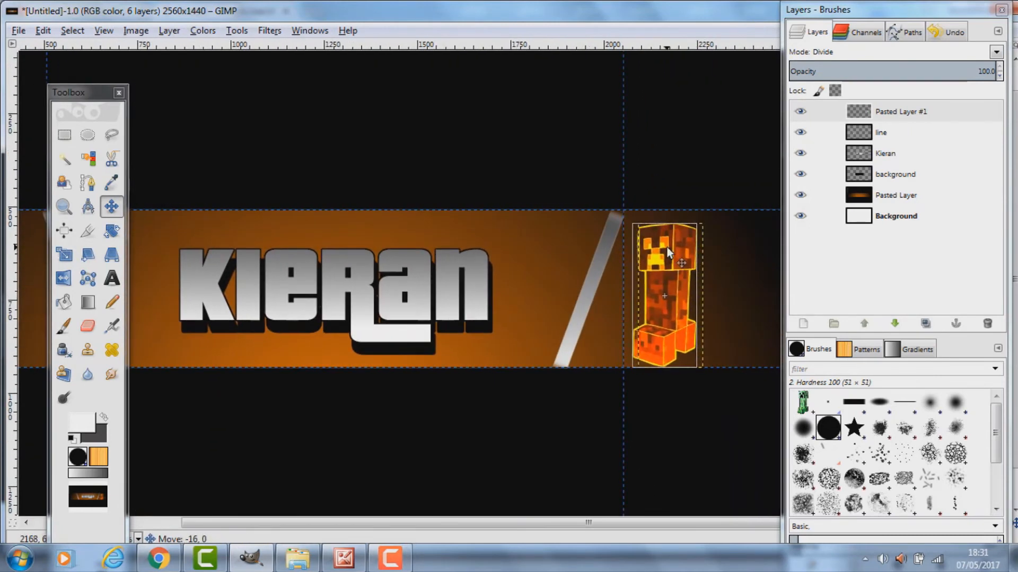
# Try the Dodge blend mode on the creeper layer and return it to Divide.
pyautogui.click(1001, 55)
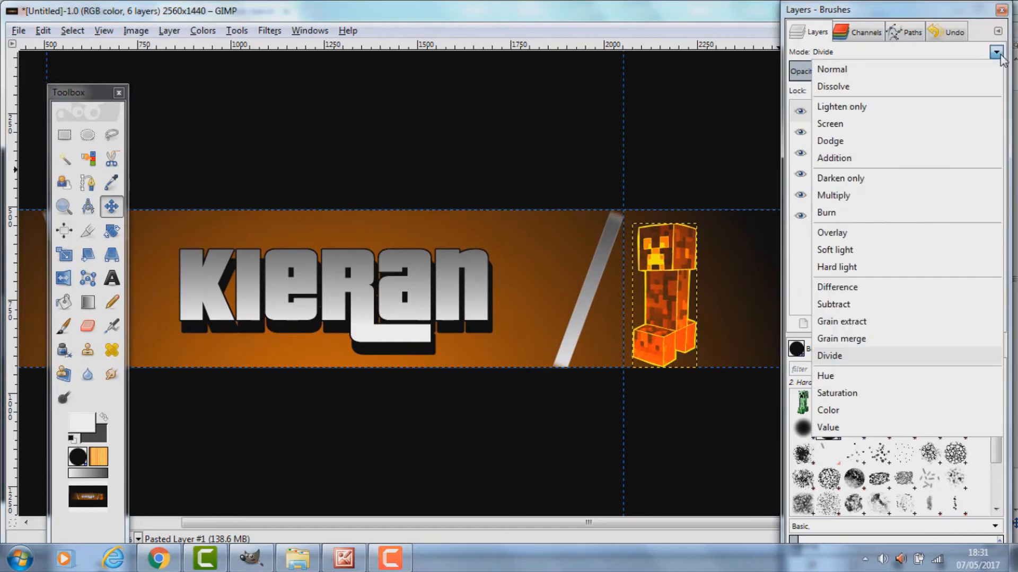
pyautogui.click(880, 141)
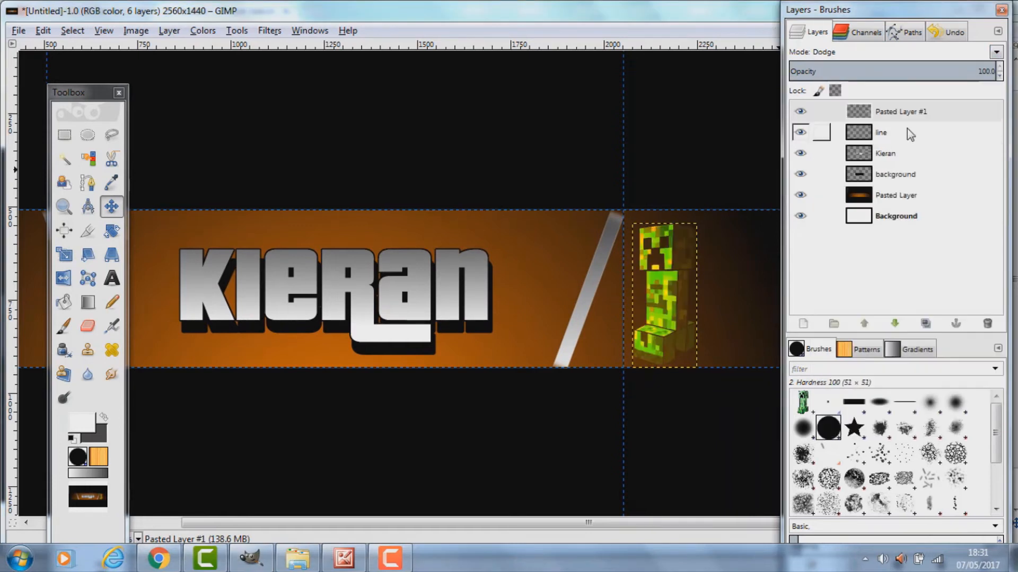
pyautogui.click(997, 53)
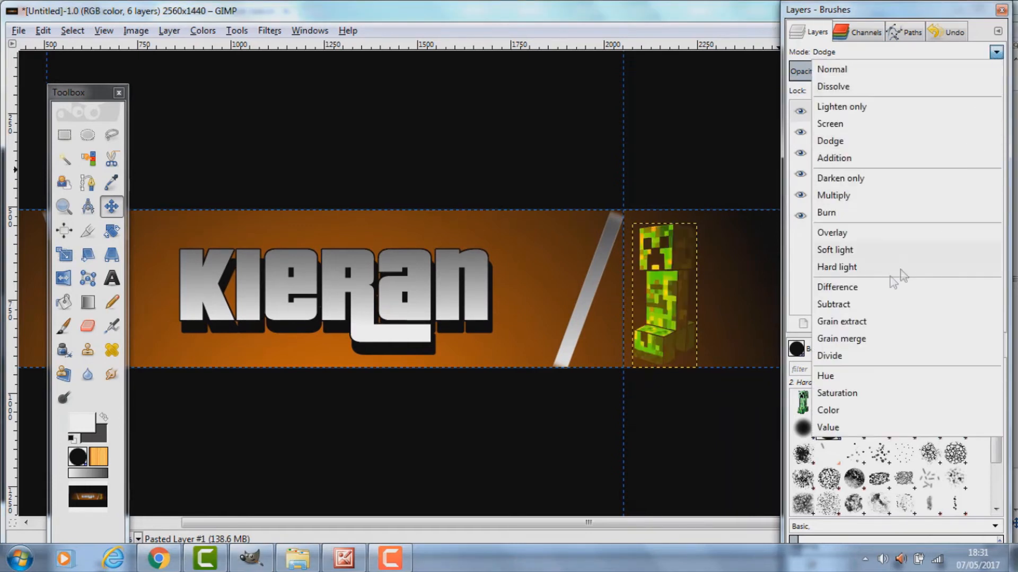
pyautogui.click(875, 347)
# Nudge the creeper slightly upward within the orange strip, keeping it beside the right stripe.
pyautogui.scroll(-2, 530, 260)
pyautogui.moveTo(610, 275); pyautogui.dragTo(608, 262)
pyautogui.scroll(3, 612, 262)
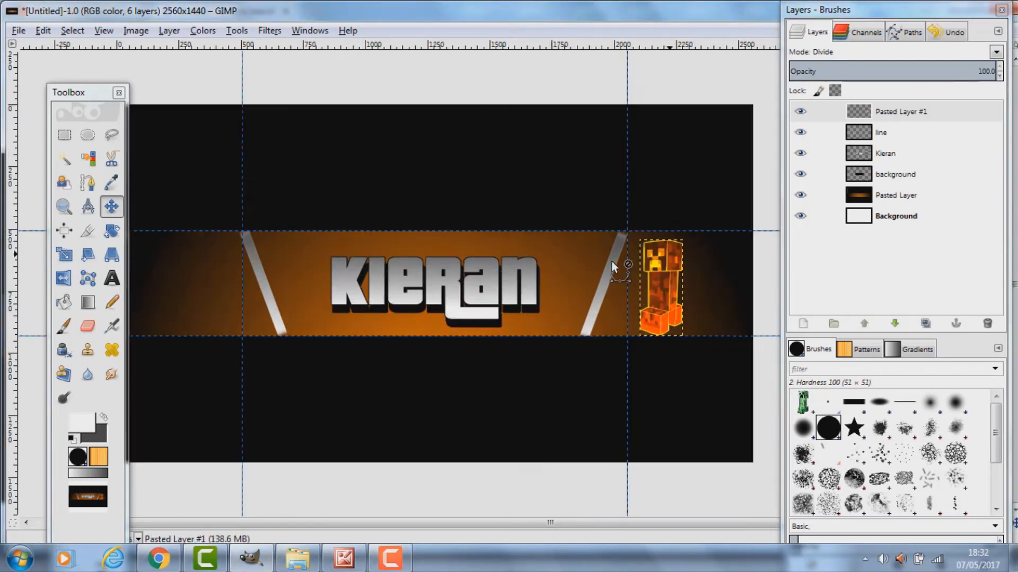
pyautogui.moveTo(685, 266); pyautogui.dragTo(512, 260)
pyautogui.moveTo(645, 248); pyautogui.dragTo(646, 236)
pyautogui.scroll(-2, 449, 250)
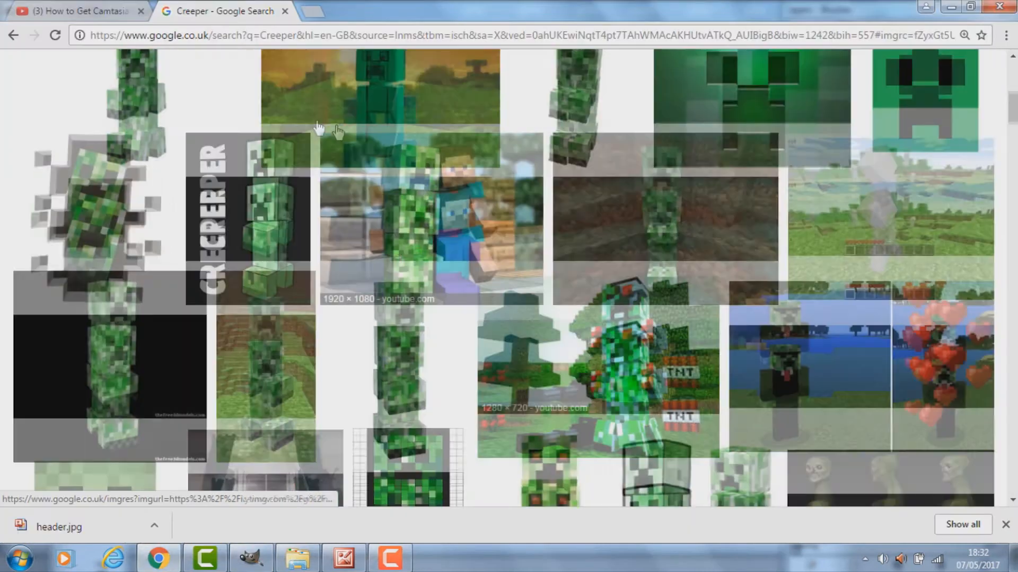
# Switch to Chrome and search Google Images for "twitter bird".
pyautogui.scroll(10, 324, 123)
pyautogui.click(335, 93)
pyautogui.hotkey('ctrl', 'a')
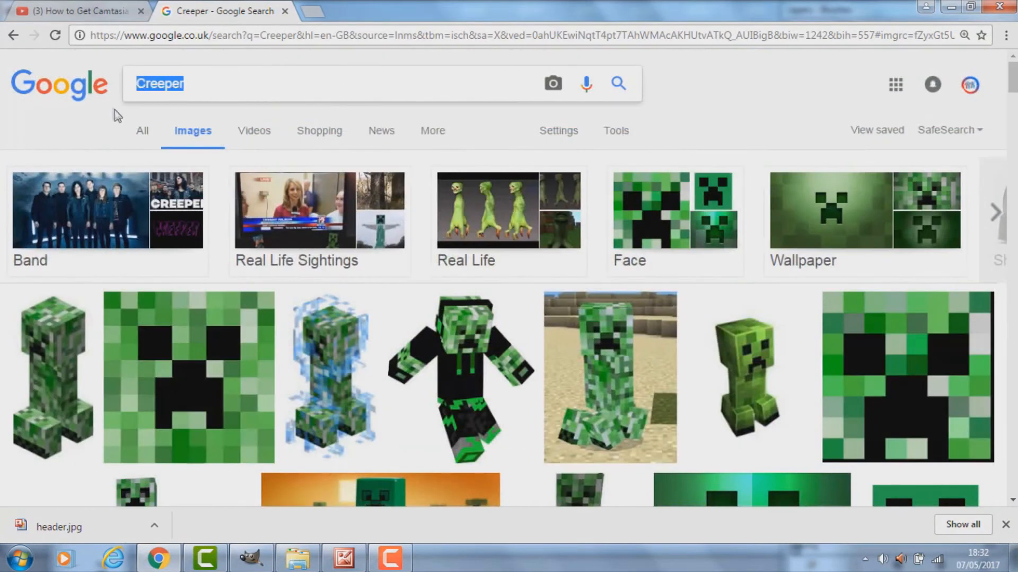
pyautogui.write('twitter bird')
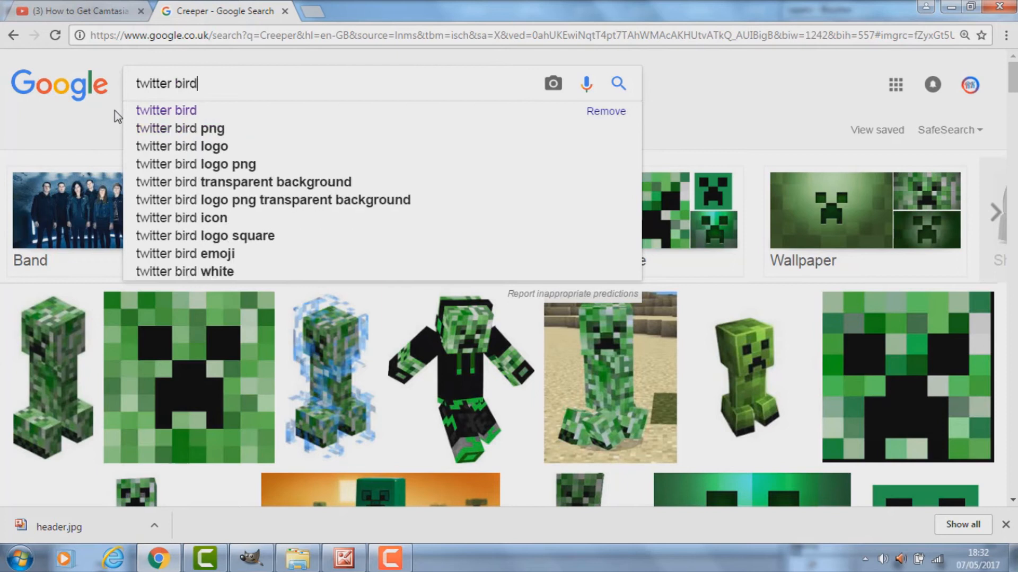
pyautogui.press('Return')
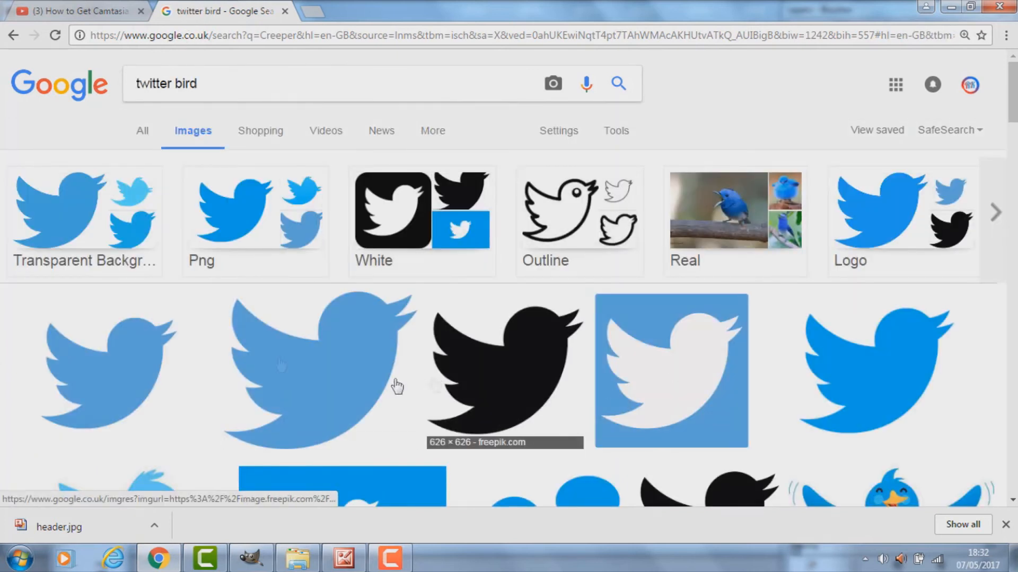
# Copy the 626 × 626 black Twitter bird image on a white background from the search results.
pyautogui.scroll(-4, 419, 371)
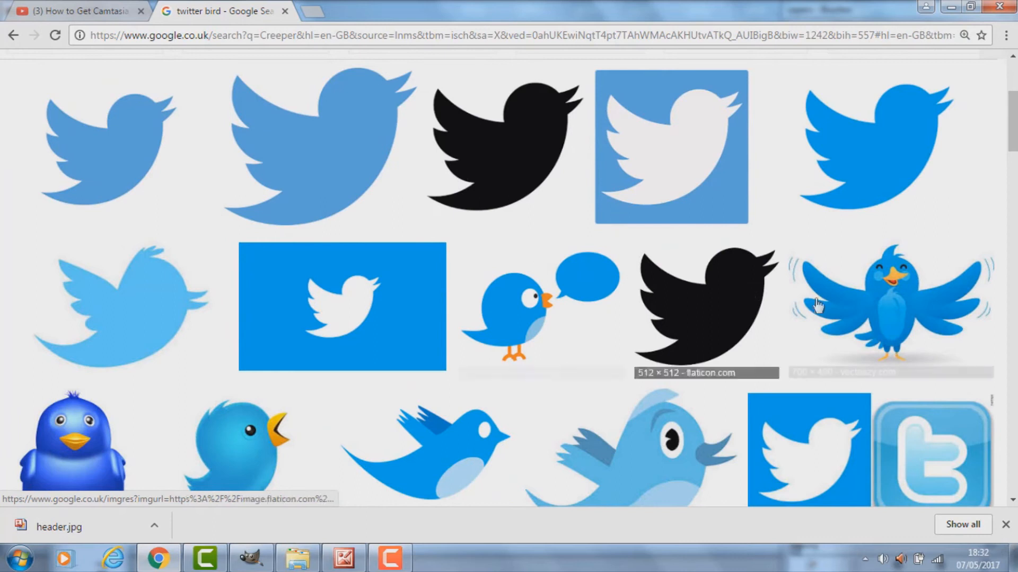
pyautogui.click(477, 152)
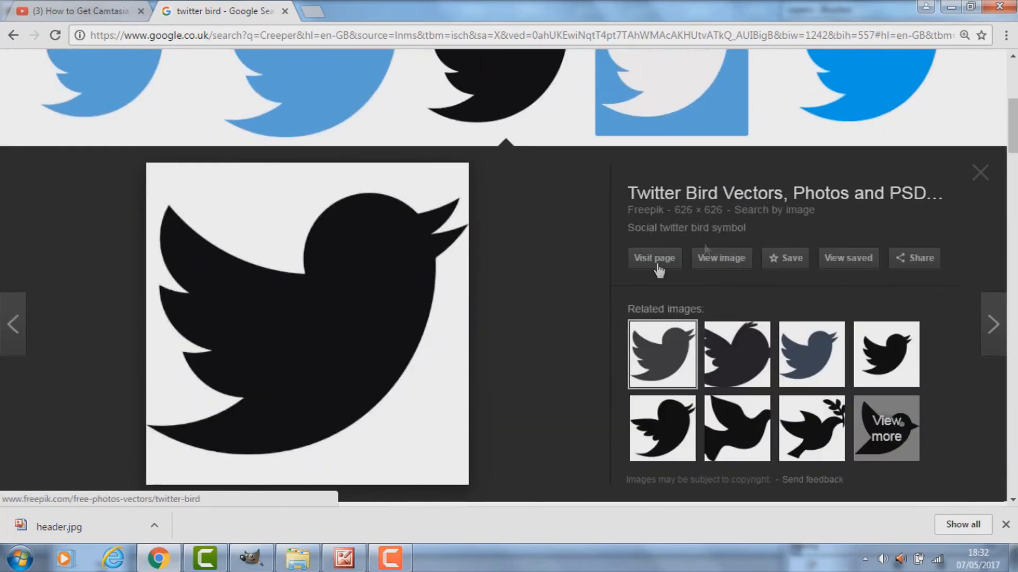
pyautogui.rightClick(381, 299)
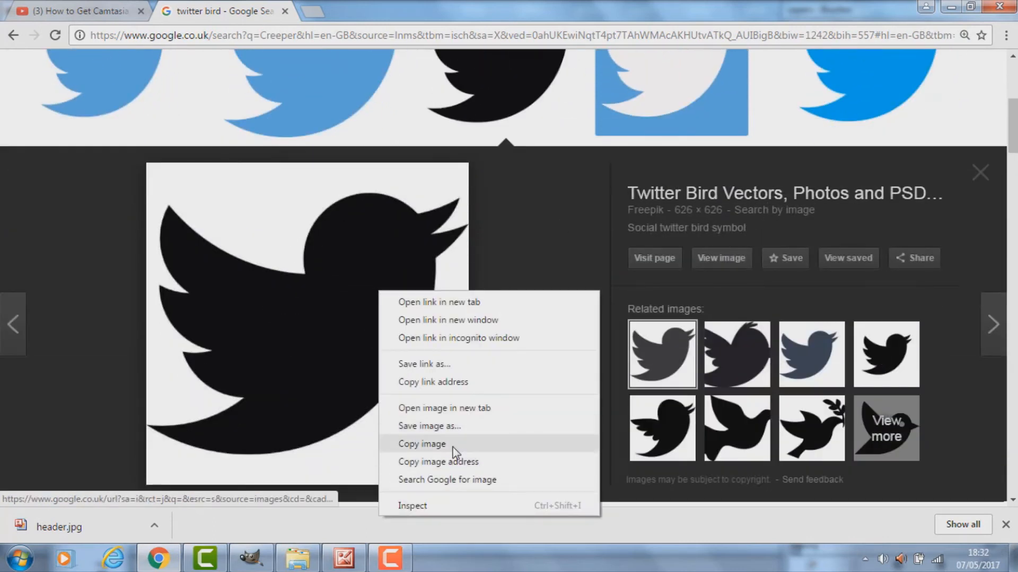
pyautogui.click(403, 443)
# Switch to GIMP, paste the bird image as a new layer and move it over the start of the styled name.
pyautogui.click(250, 557)
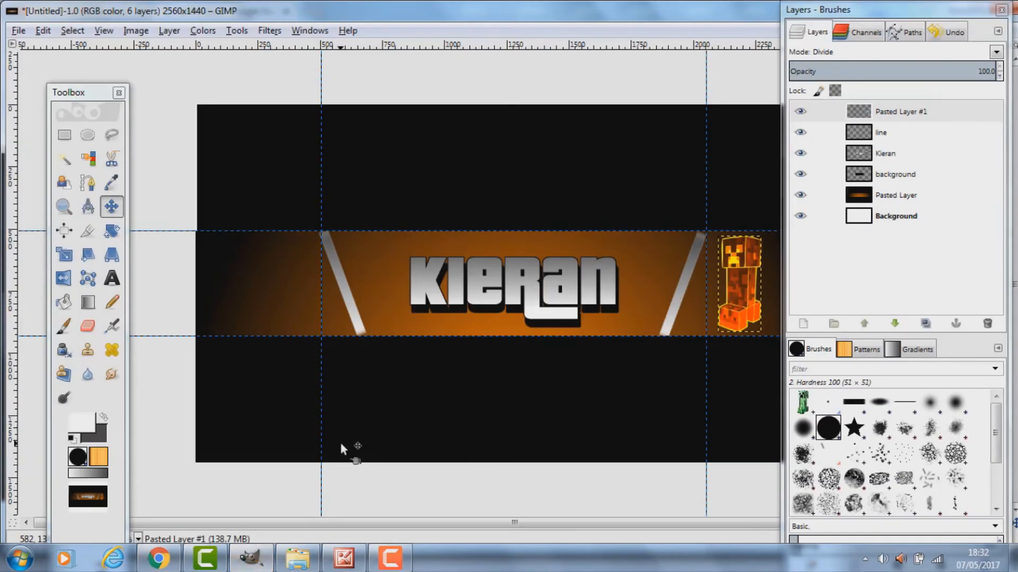
pyautogui.hotkey('ctrl', 'v')
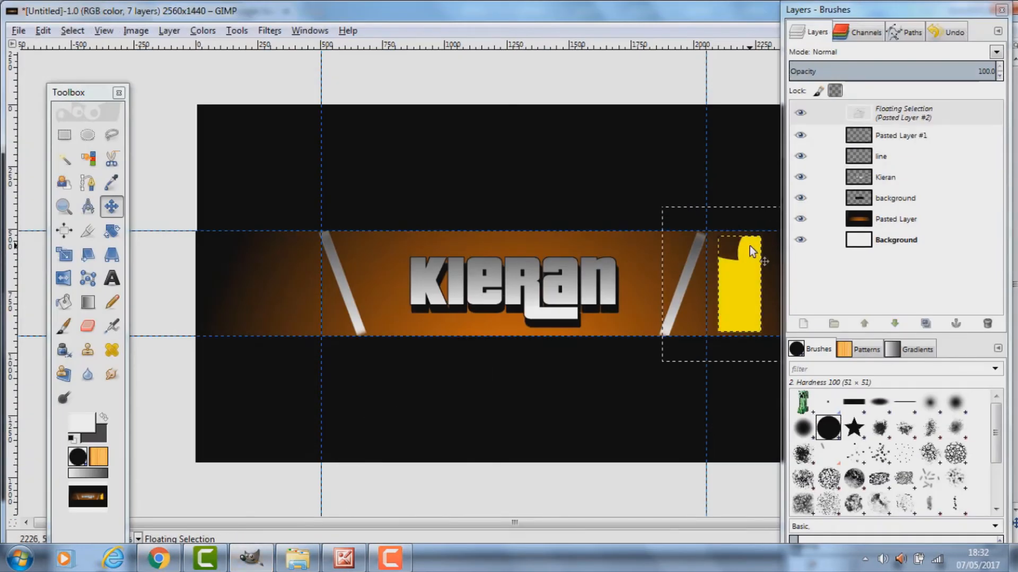
pyautogui.rightClick(905, 120)
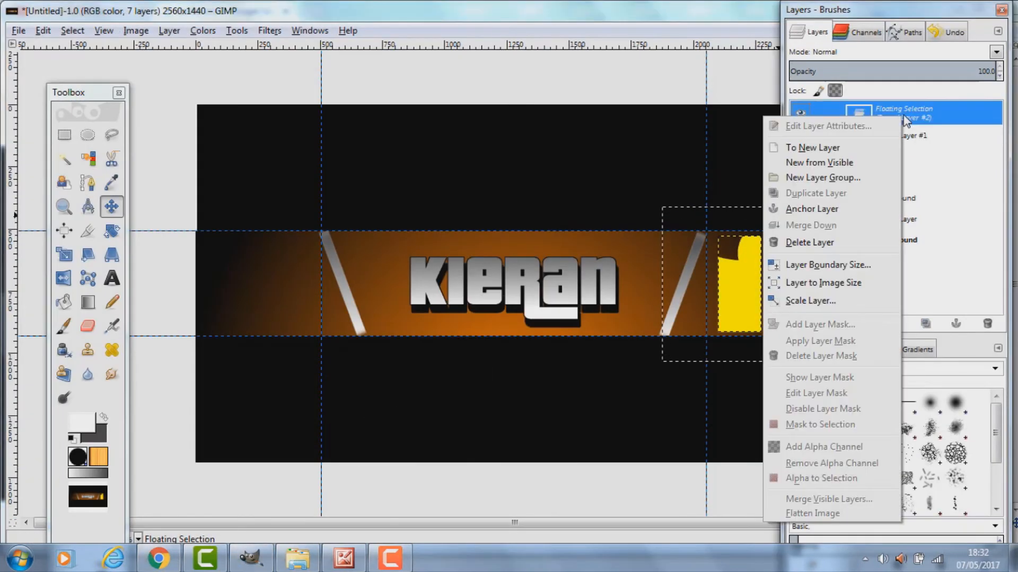
pyautogui.click(834, 148)
pyautogui.moveTo(738, 265); pyautogui.dragTo(447, 270)
pyautogui.scroll(3, 514, 351)
pyautogui.scroll(-2, 481, 358)
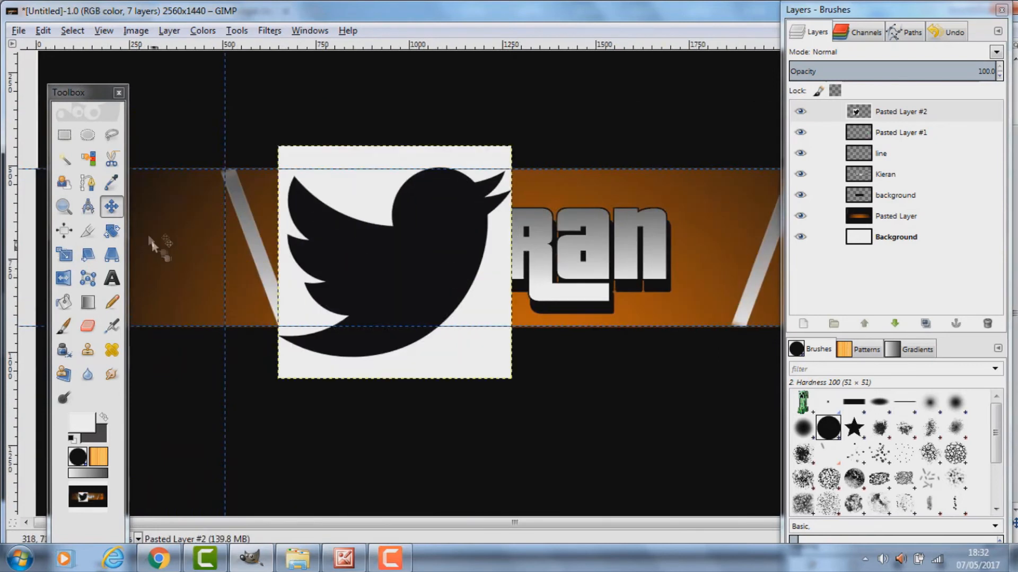
# Scale the bird layer down to a small icon and place it on the strip's lower guide beside the left stripe.
pyautogui.click(64, 255)
pyautogui.click(374, 240)
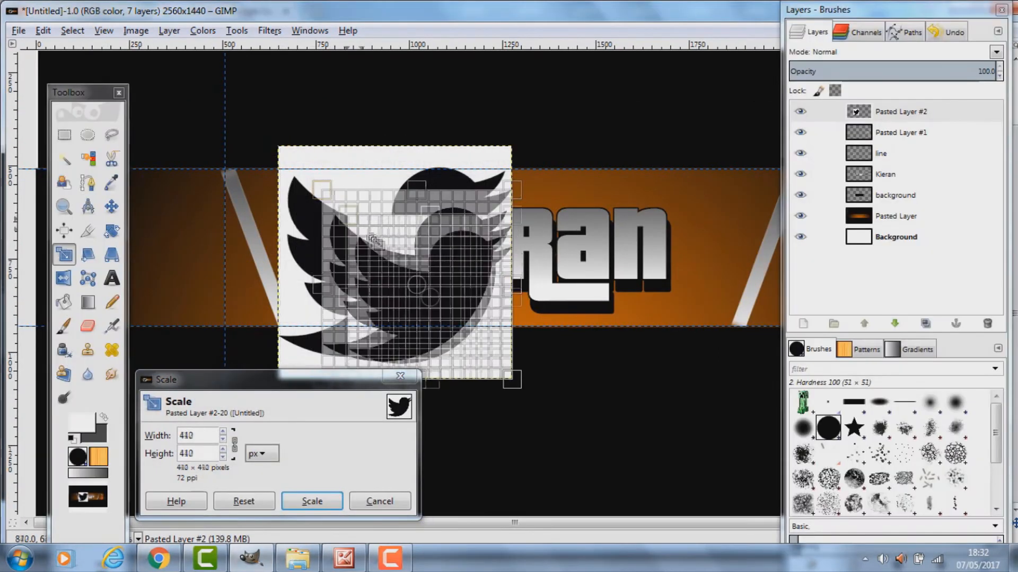
pyautogui.moveTo(374, 240); pyautogui.dragTo(460, 343)
pyautogui.click(312, 501)
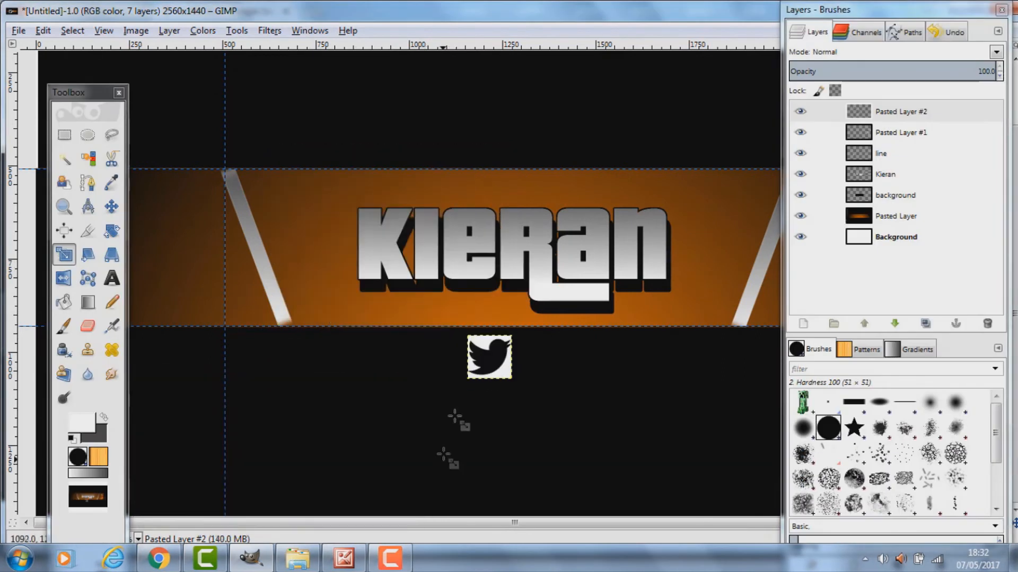
pyautogui.click(112, 206)
pyautogui.moveTo(493, 363); pyautogui.dragTo(330, 308)
# Raise the styled name and its shadow slightly within the strip, and move the bird just below the name's first letter.
pyautogui.moveTo(483, 242); pyautogui.dragTo(483, 217)
pyautogui.moveTo(491, 283); pyautogui.dragTo(489, 265)
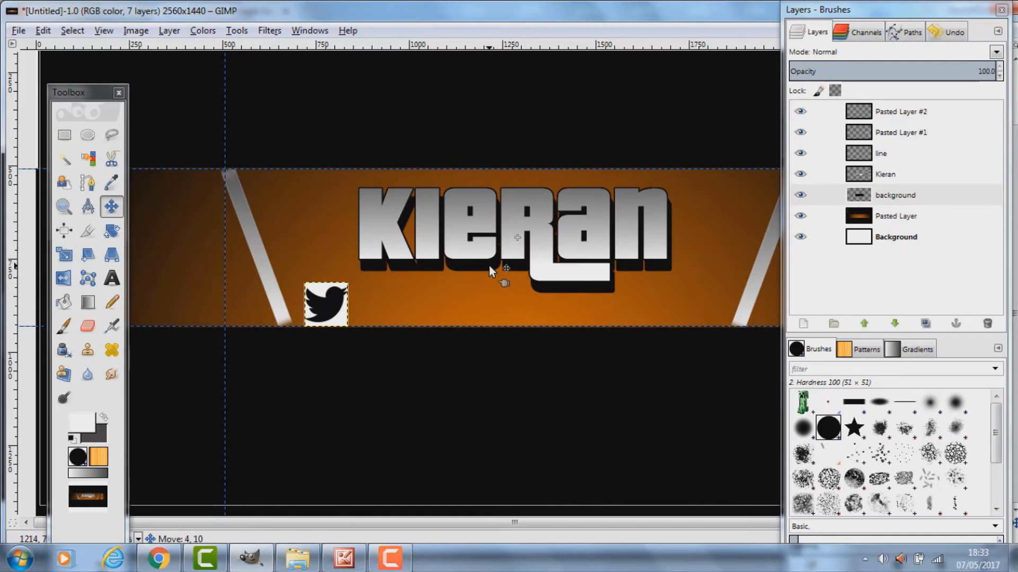
pyautogui.click(321, 318)
pyautogui.moveTo(320, 321); pyautogui.dragTo(349, 307)
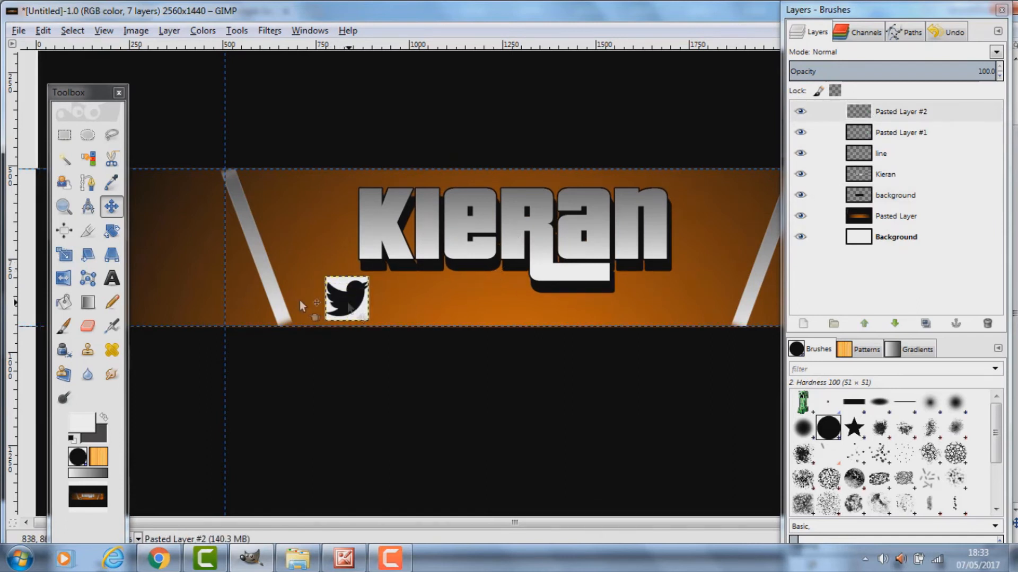
# Scale the bird layer down to 90 × 90 px.
pyautogui.click(64, 254)
pyautogui.click(339, 291)
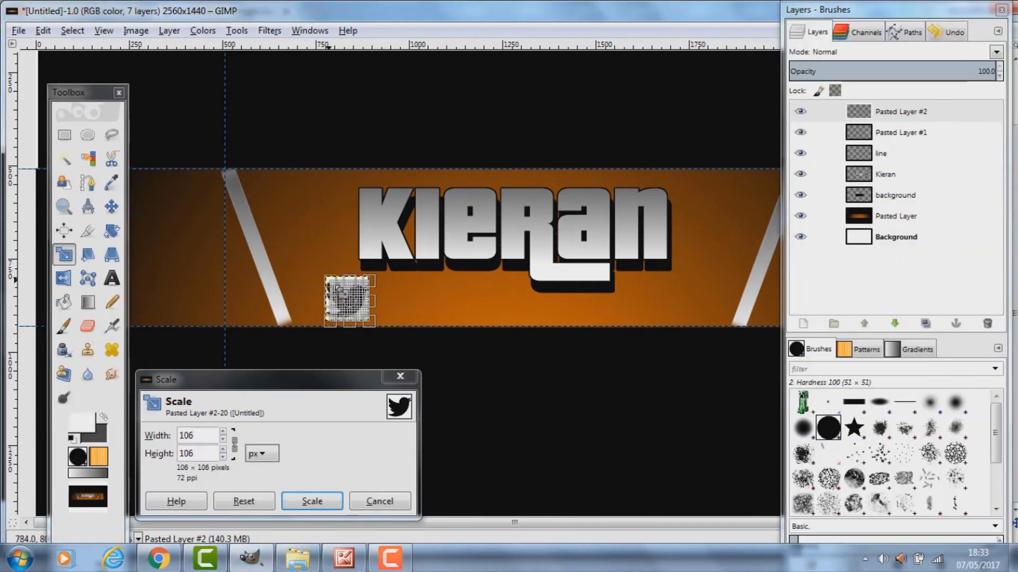
pyautogui.moveTo(337, 290); pyautogui.dragTo(337, 347)
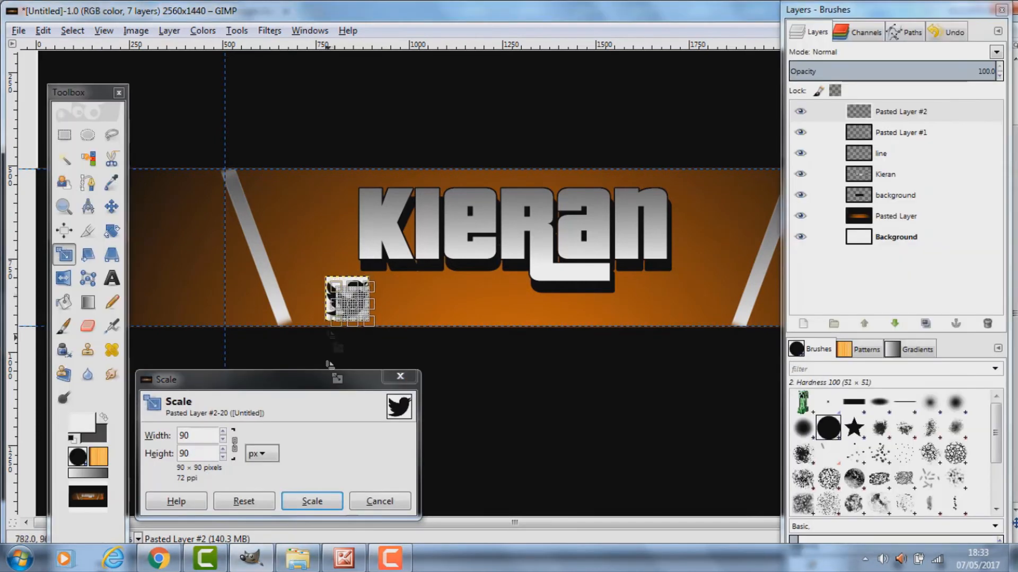
pyautogui.click(311, 501)
# Remove the white background on both sides of the bird by selecting it with Fuzzy Select and deleting it.
pyautogui.scroll(6, 357, 303)
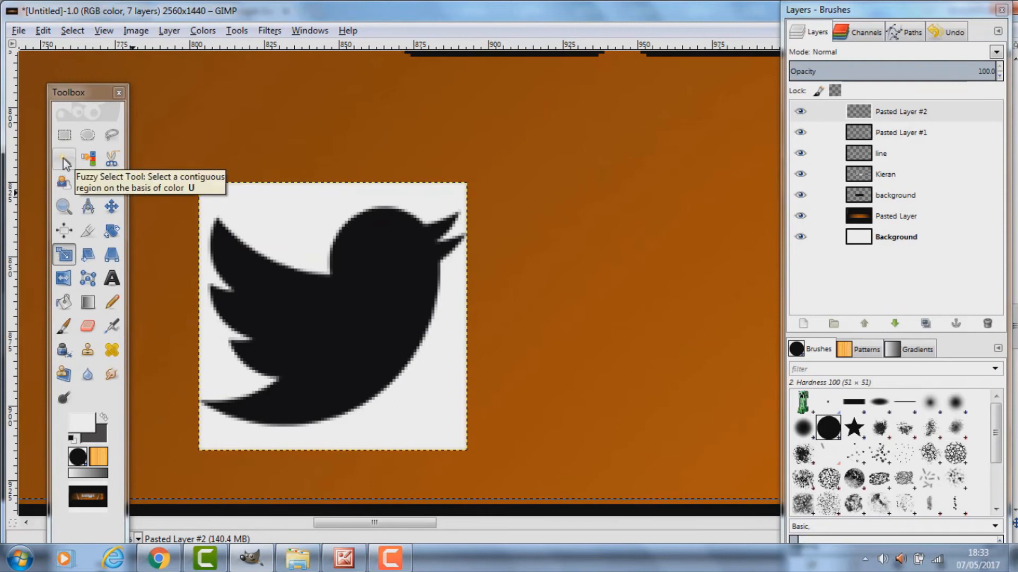
pyautogui.click(64, 159)
pyautogui.click(304, 242)
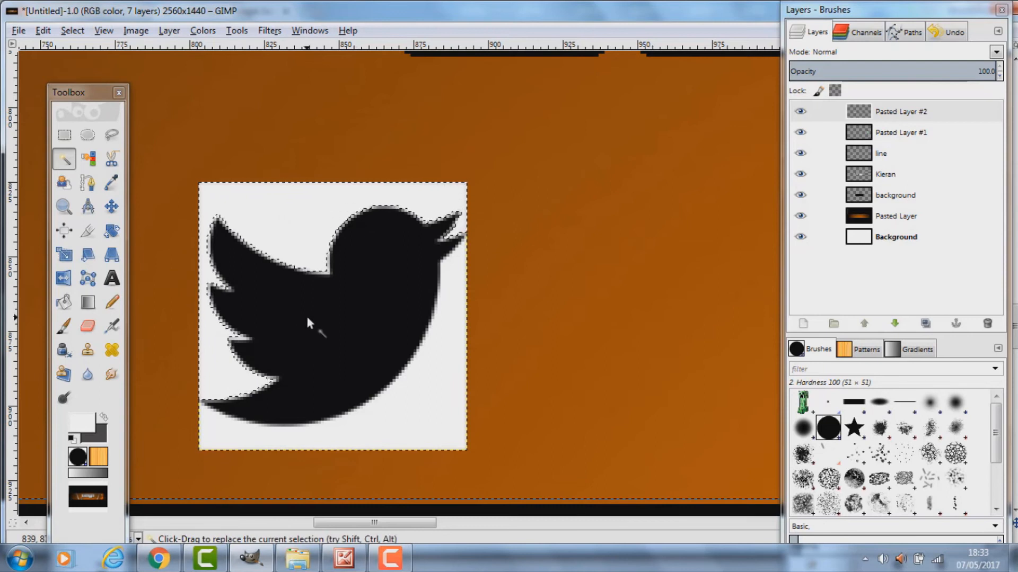
pyautogui.press('Delete')
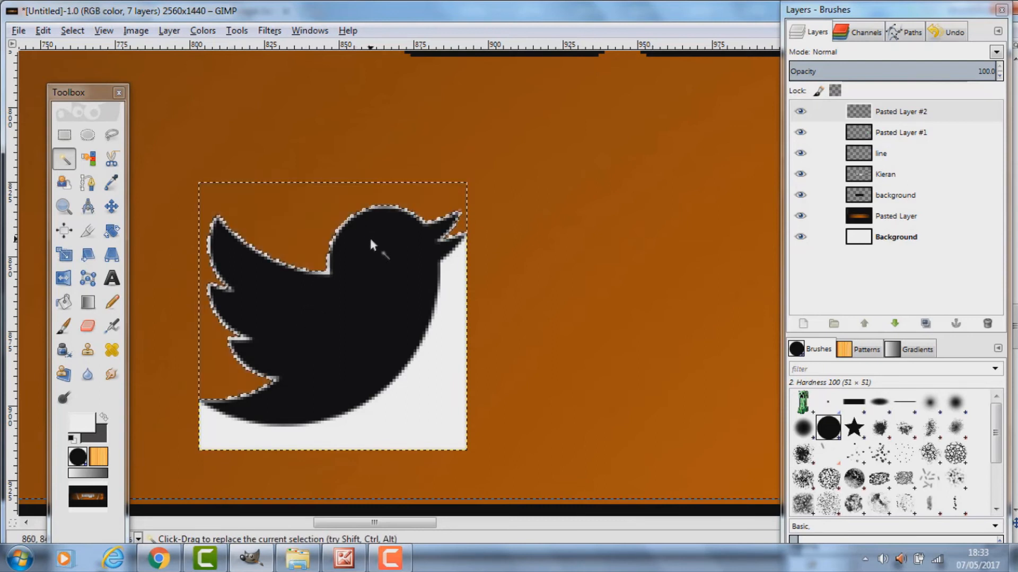
pyautogui.click(428, 380)
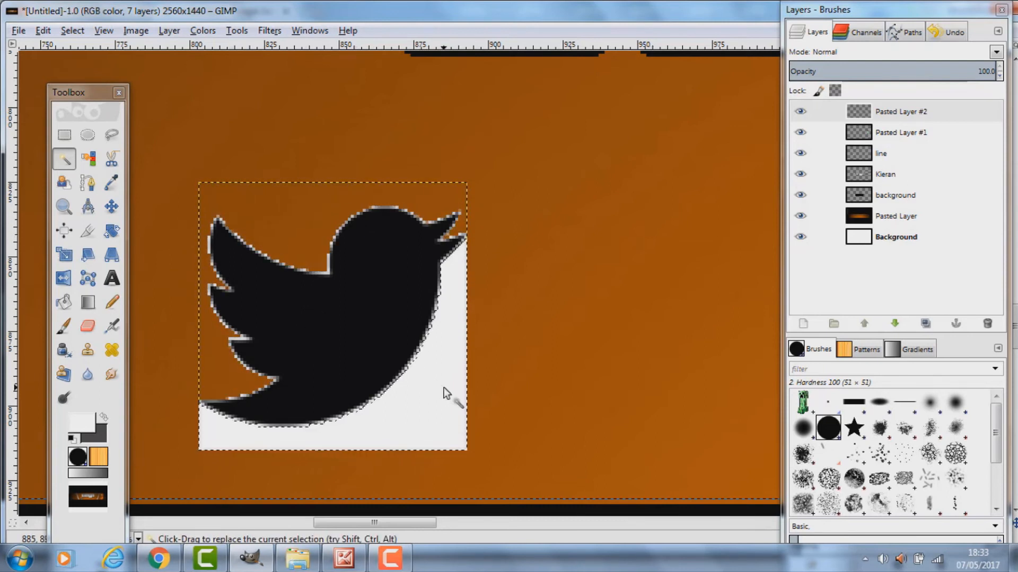
pyautogui.press('Delete')
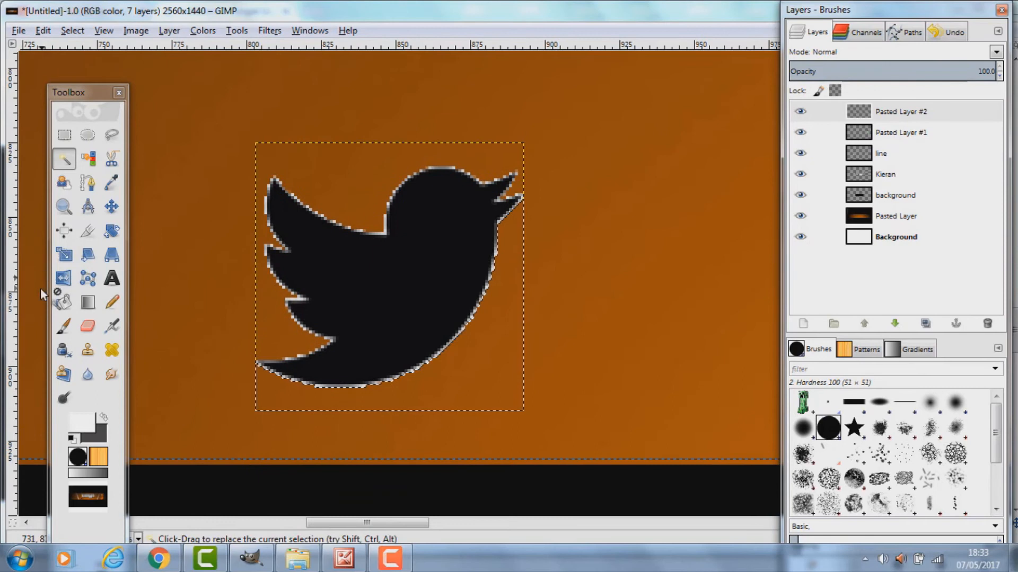
# Set up the Eraser with the 2. Hardness 025 brush and reduce its size for fine edge work.
pyautogui.click(83, 328)
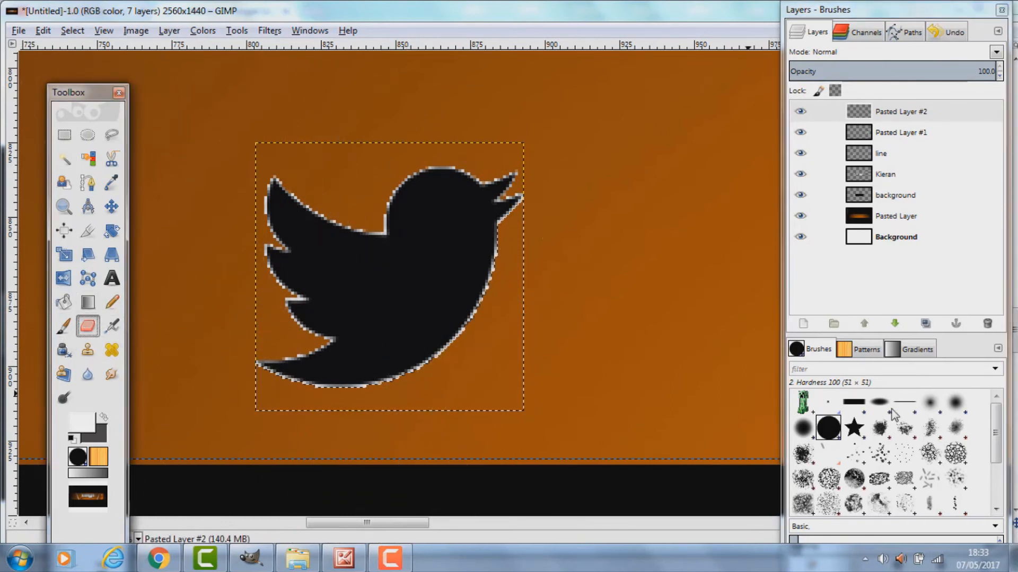
pyautogui.click(832, 405)
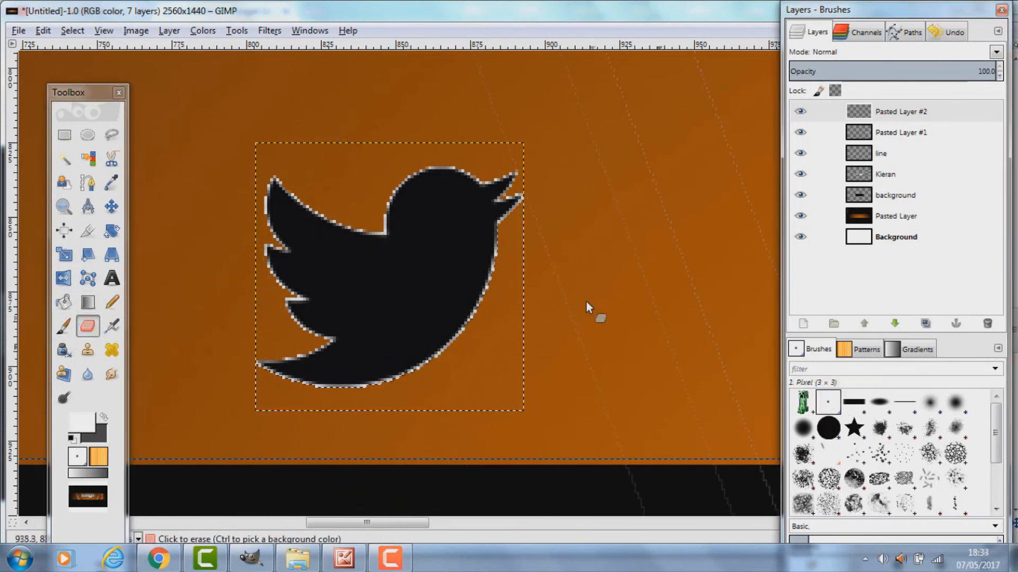
pyautogui.click(941, 403)
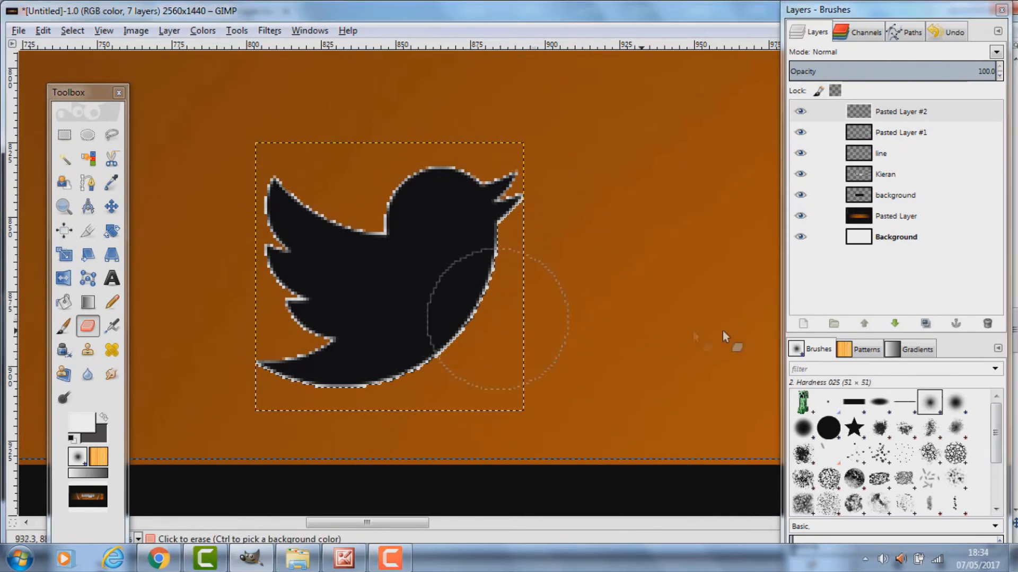
pyautogui.click(309, 30)
pyautogui.moveTo(371, 62)
pyautogui.click(522, 65)
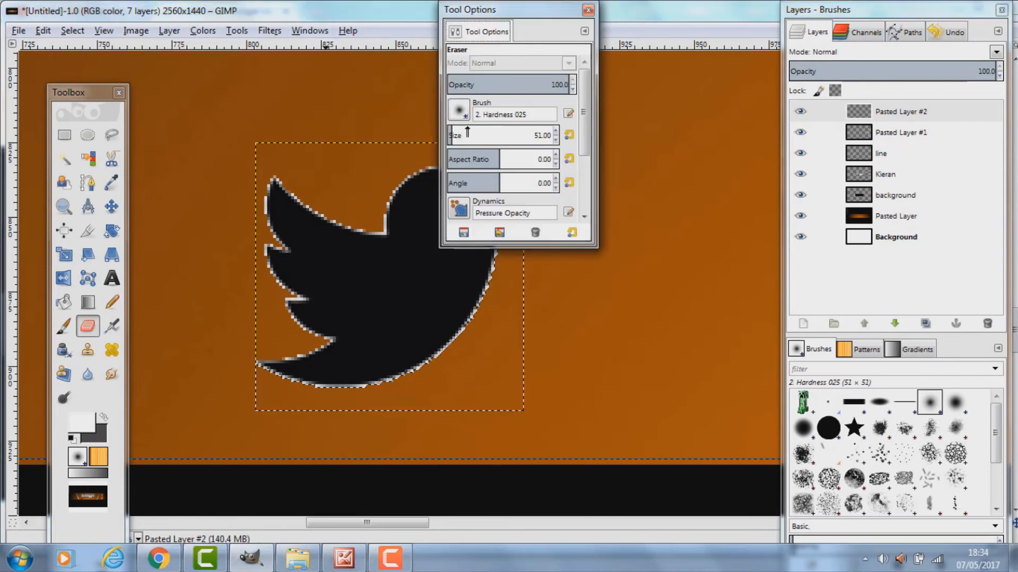
pyautogui.click(467, 137)
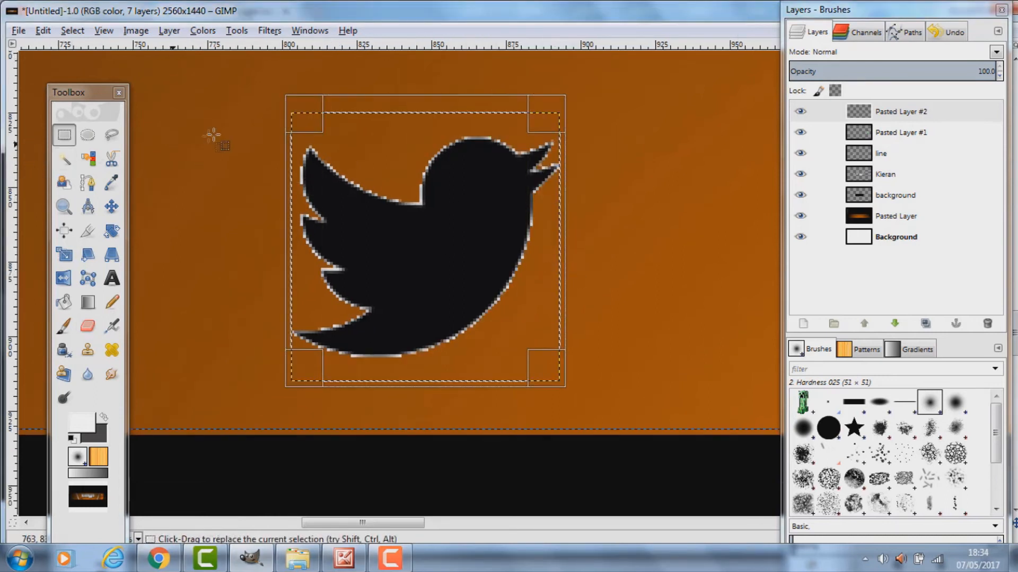
# Erase a short stretch of the white fringe along the bird's lower right edge.
pyautogui.click(90, 326)
pyautogui.scroll(4, 530, 345)
pyautogui.moveTo(383, 191); pyautogui.dragTo(398, 182)
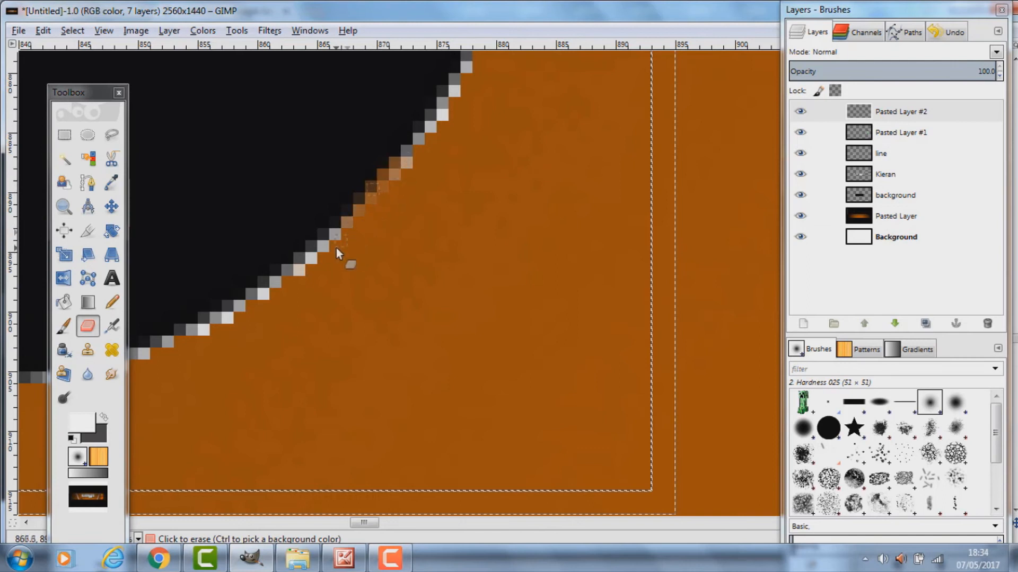
# Set the eraser size to 4 and erase the remaining white fringe around the bird's outline.
pyautogui.click(309, 30)
pyautogui.moveTo(371, 61)
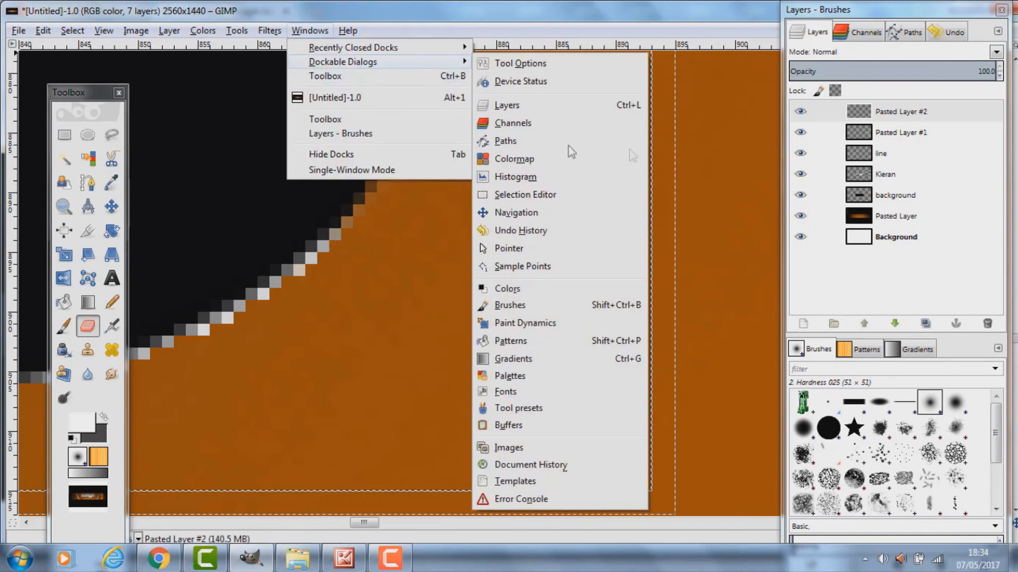
pyautogui.click(525, 63)
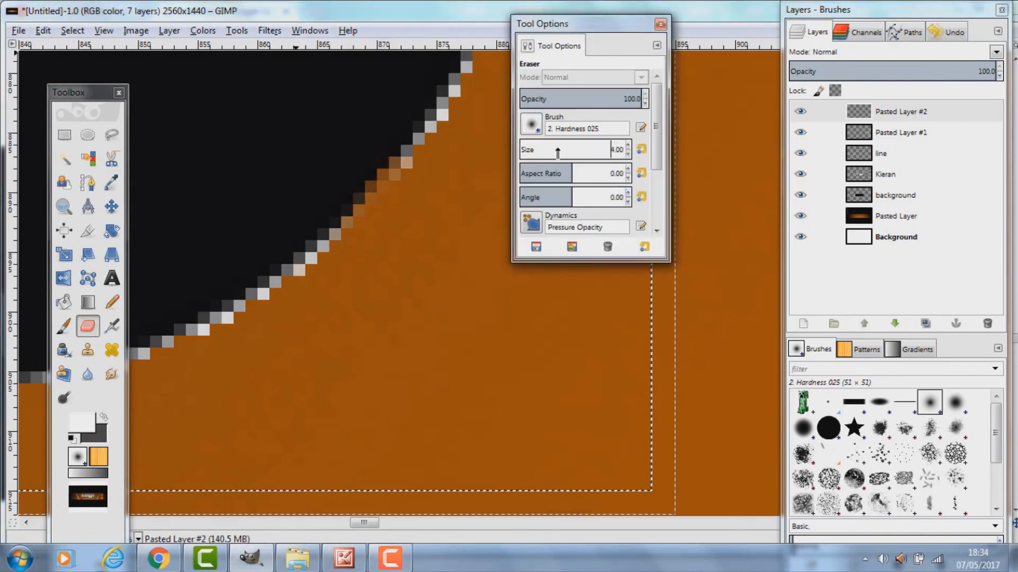
pyautogui.click(657, 25)
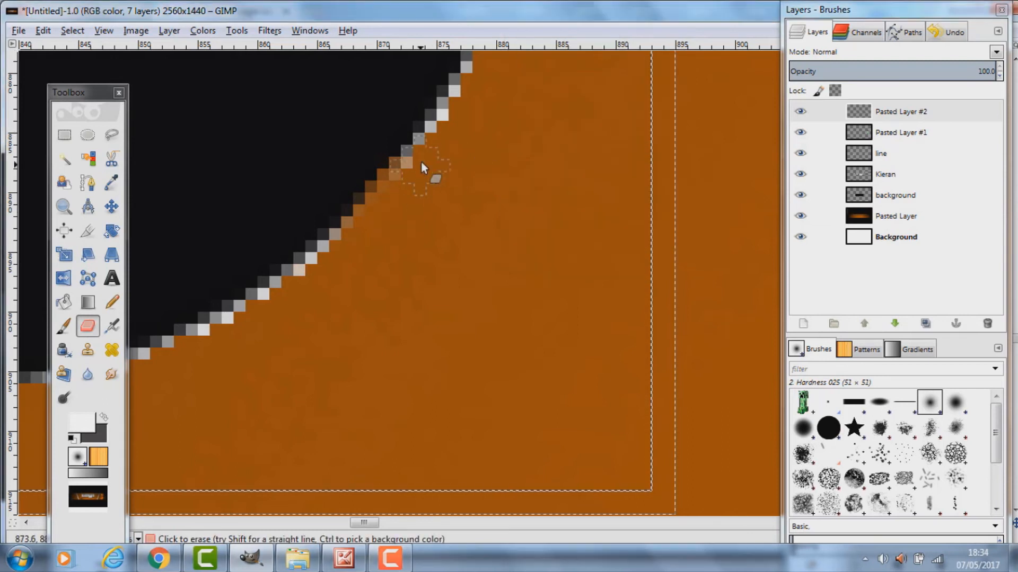
pyautogui.moveTo(375, 195)
pyautogui.mouseDown()
pyautogui.moveTo(297, 288)
pyautogui.moveTo(330, 240)
pyautogui.moveTo(218, 339)
pyautogui.moveTo(242, 315)
pyautogui.moveTo(116, 364)
pyautogui.mouseUp()
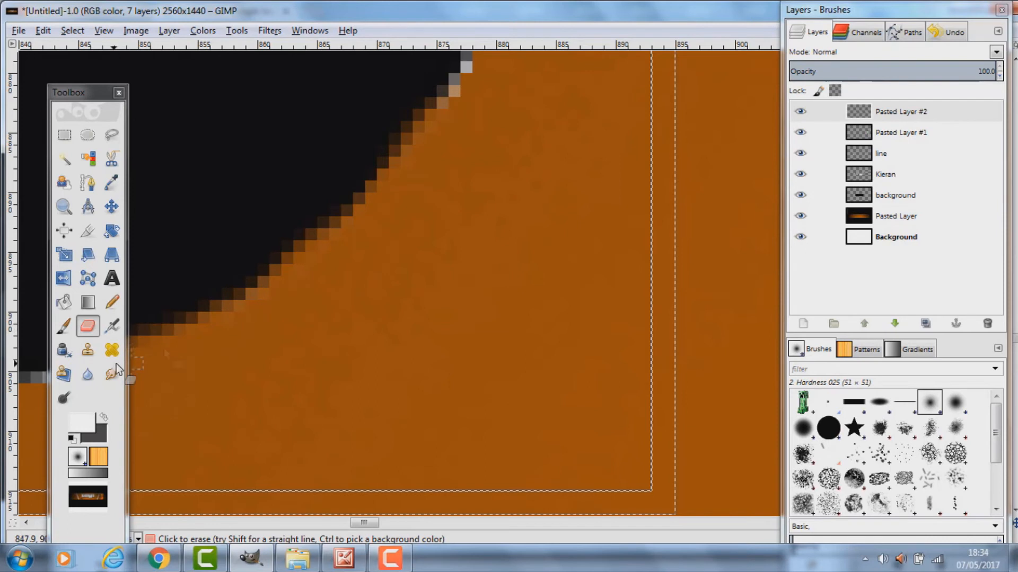
pyautogui.moveTo(212, 342)
pyautogui.mouseDown()
pyautogui.moveTo(539, 271)
pyautogui.moveTo(408, 310)
pyautogui.moveTo(154, 333)
pyautogui.moveTo(94, 312)
pyautogui.mouseUp()
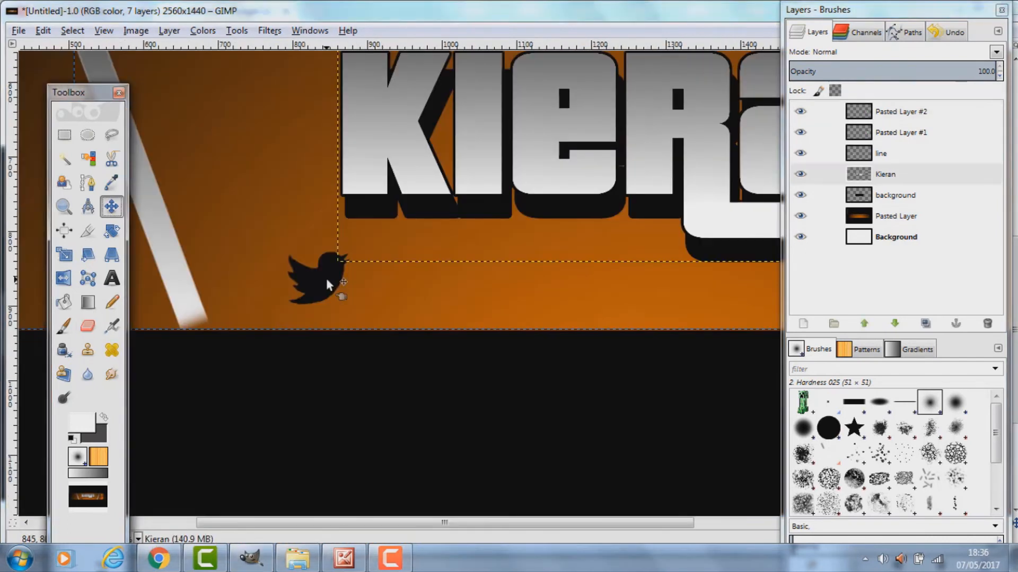
# Move the bird slightly left and add the Twitter handle beside it in a text box about 385 × 67 px.
pyautogui.moveTo(326, 278)
pyautogui.mouseDown()
pyautogui.moveTo(303, 262)
pyautogui.moveTo(296, 311)
pyautogui.moveTo(288, 275)
pyautogui.moveTo(309, 290)
pyautogui.moveTo(335, 288)
pyautogui.moveTo(294, 282)
pyautogui.moveTo(286, 267)
pyautogui.moveTo(296, 276)
pyautogui.mouseUp()
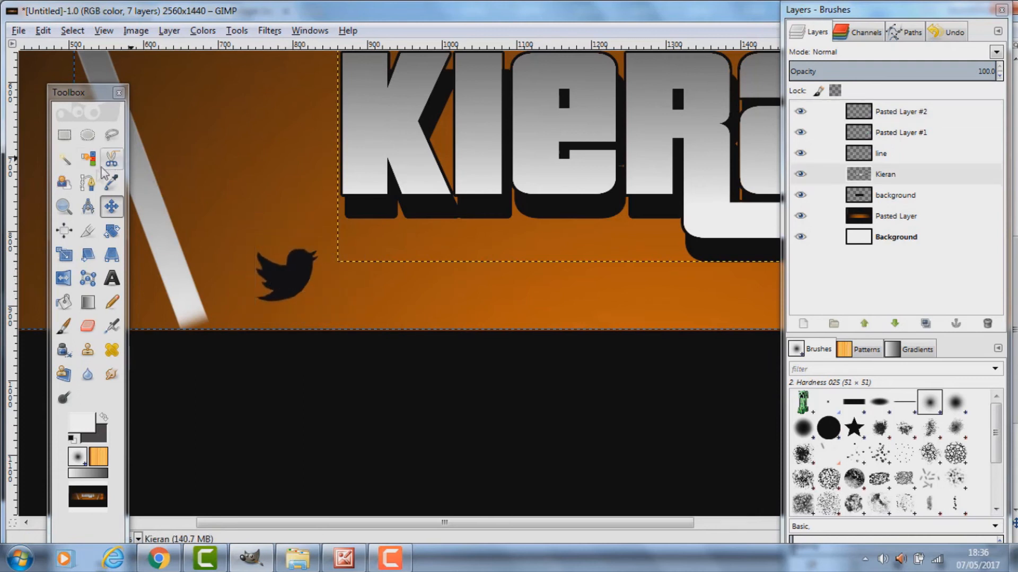
pyautogui.press('t')
pyautogui.moveTo(322, 253); pyautogui.dragTo(610, 303)
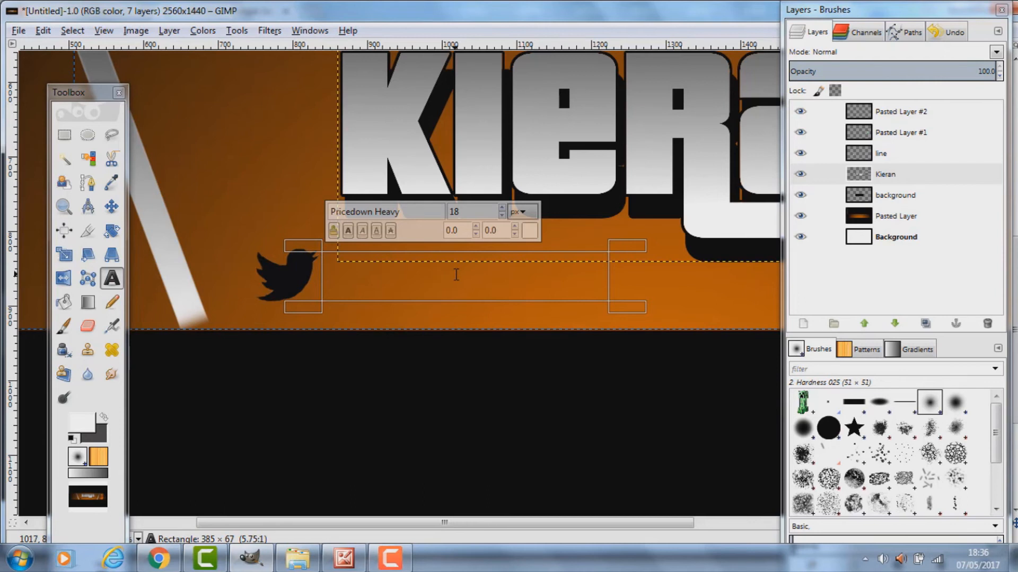
pyautogui.write('@KIERANSXBOX')
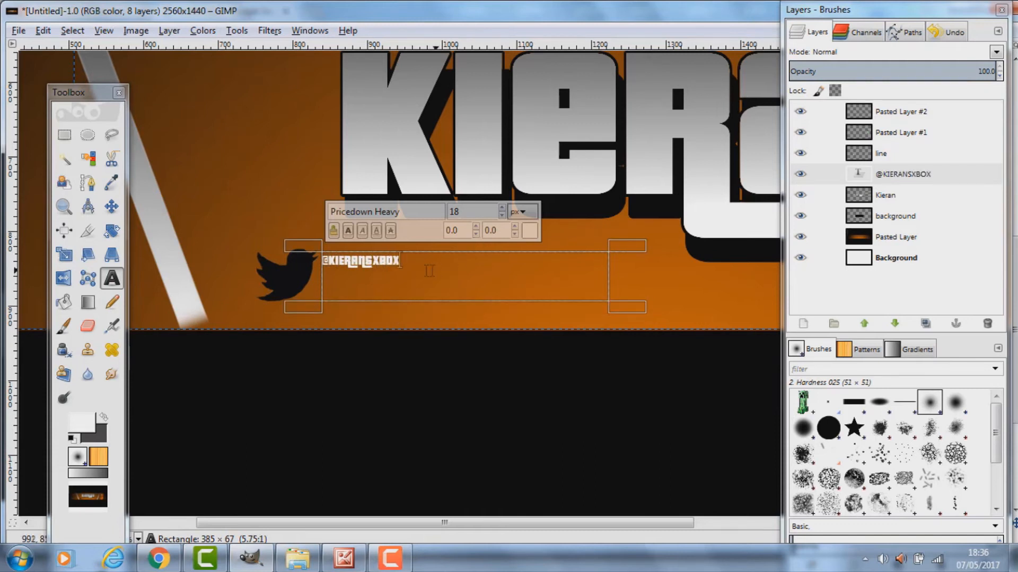
# Set the Twitter handle's text size to 51 px and move the text close beside the bird.
pyautogui.moveTo(401, 261); pyautogui.dragTo(328, 263)
pyautogui.moveTo(502, 212); pyautogui.dragTo(502, 212)
pyautogui.click(111, 207)
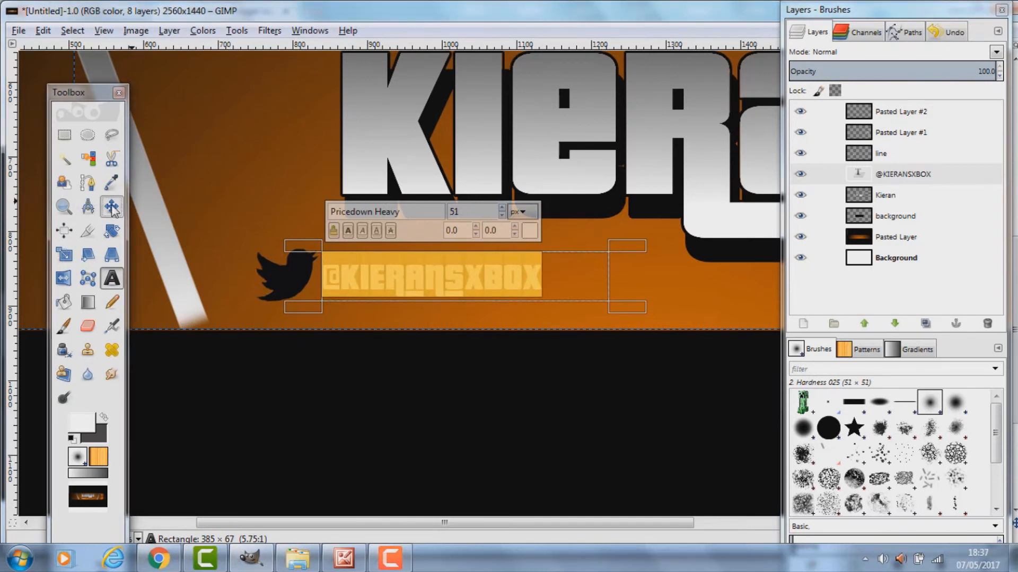
pyautogui.moveTo(343, 276); pyautogui.dragTo(311, 267)
pyautogui.scroll(-5, 503, 339)
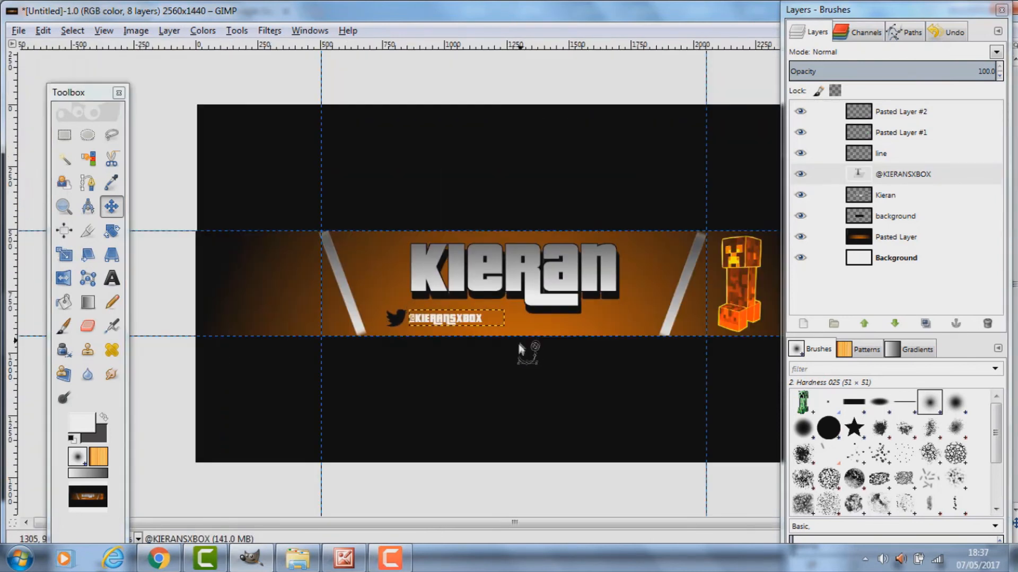
pyautogui.scroll(3, 515, 352)
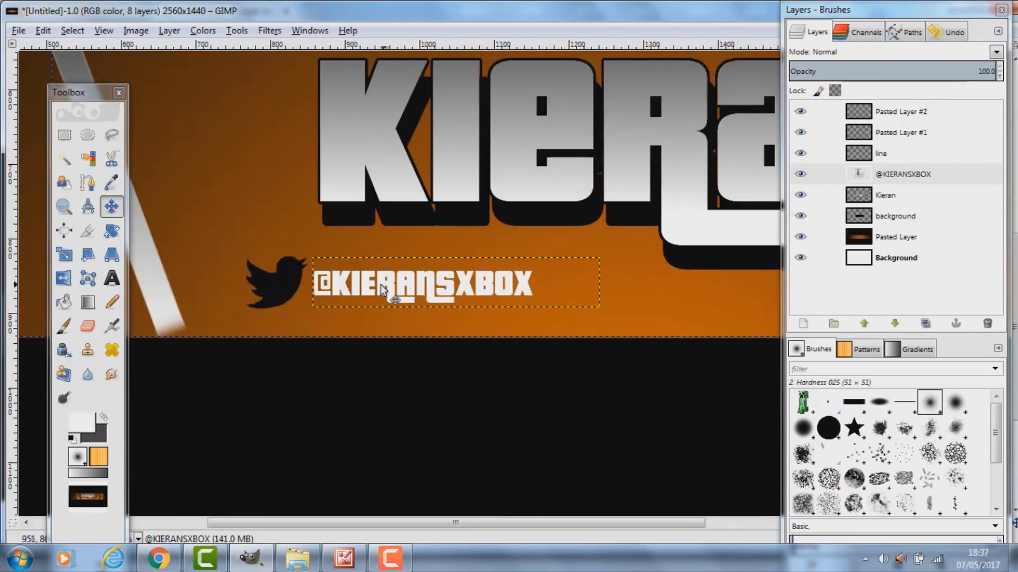
# Move the Twitter bird and handle to the right so they start beneath the first letter of the name.
pyautogui.moveTo(381, 289); pyautogui.dragTo(486, 291)
pyautogui.moveTo(266, 288); pyautogui.dragTo(344, 287)
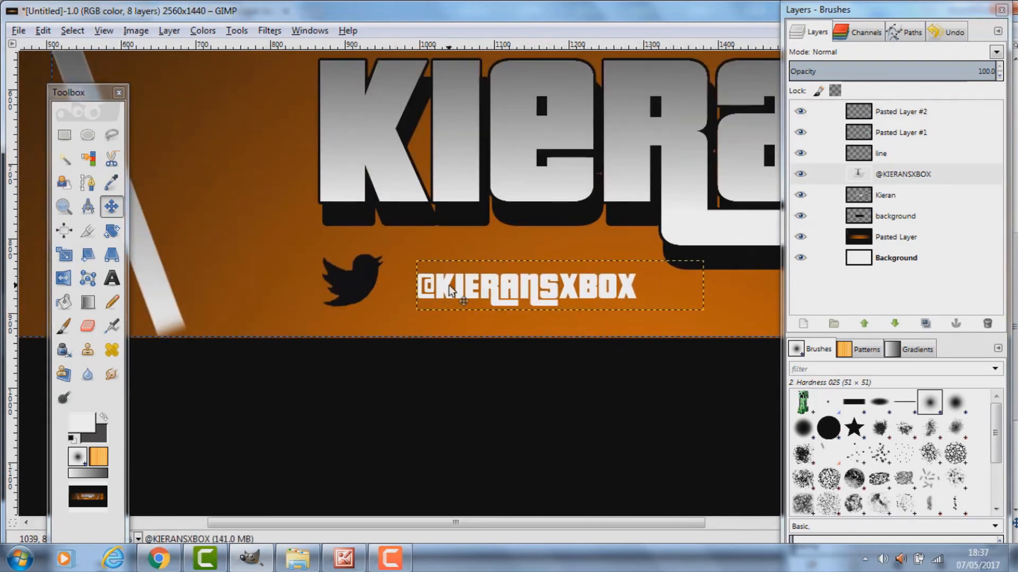
pyautogui.moveTo(441, 290); pyautogui.dragTo(416, 285)
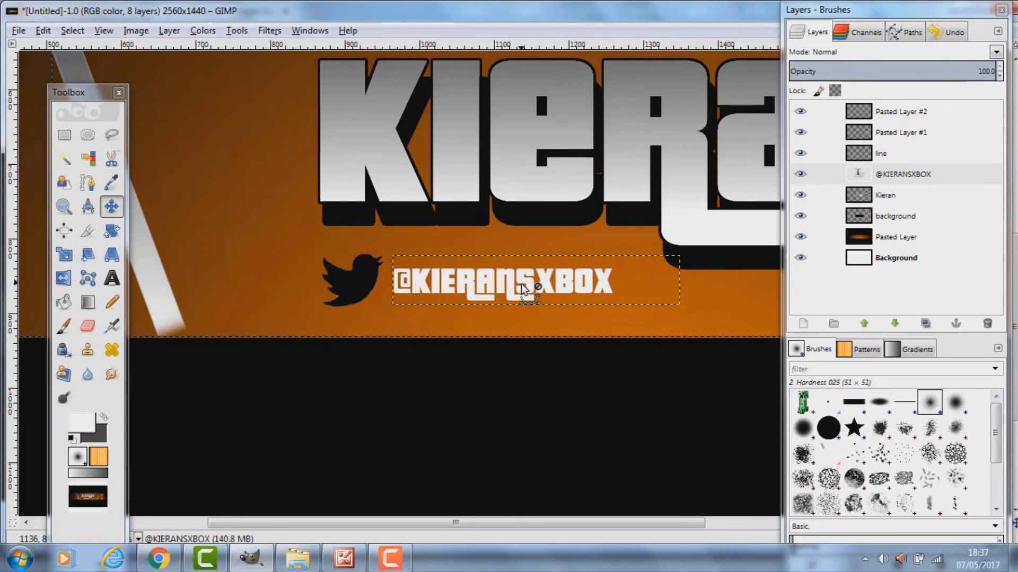
# Move the Twitter bird and handle up slightly, closer to the underside of the name.
pyautogui.scroll(-2, 517, 286)
pyautogui.scroll(2, 455, 367)
pyautogui.moveTo(297, 209); pyautogui.dragTo(299, 193)
pyautogui.moveTo(360, 202); pyautogui.dragTo(355, 185)
pyautogui.scroll(-2, 559, 389)
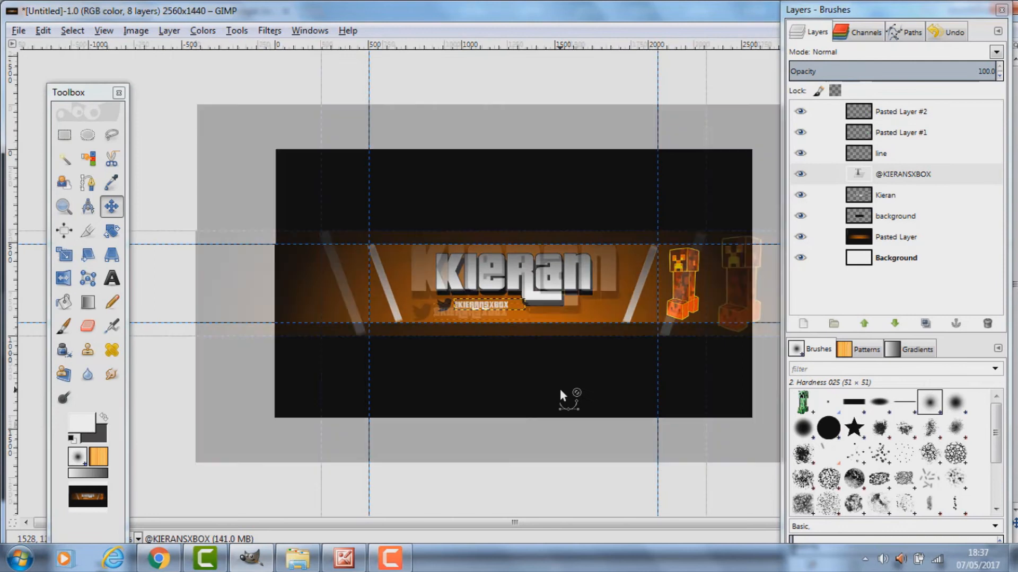
pyautogui.scroll(2, 555, 386)
pyautogui.scroll(-2, 522, 257)
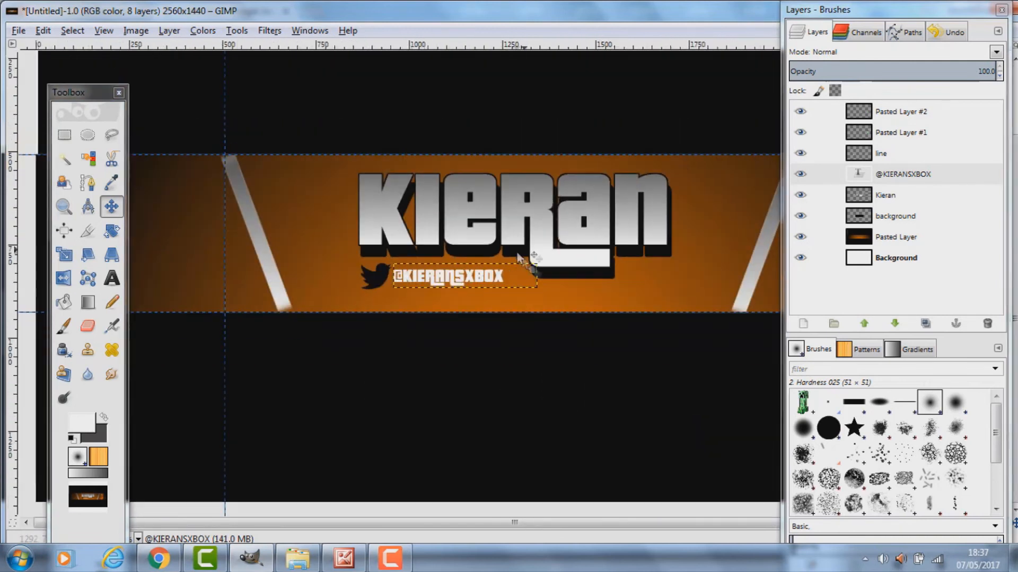
pyautogui.scroll(-2, 578, 289)
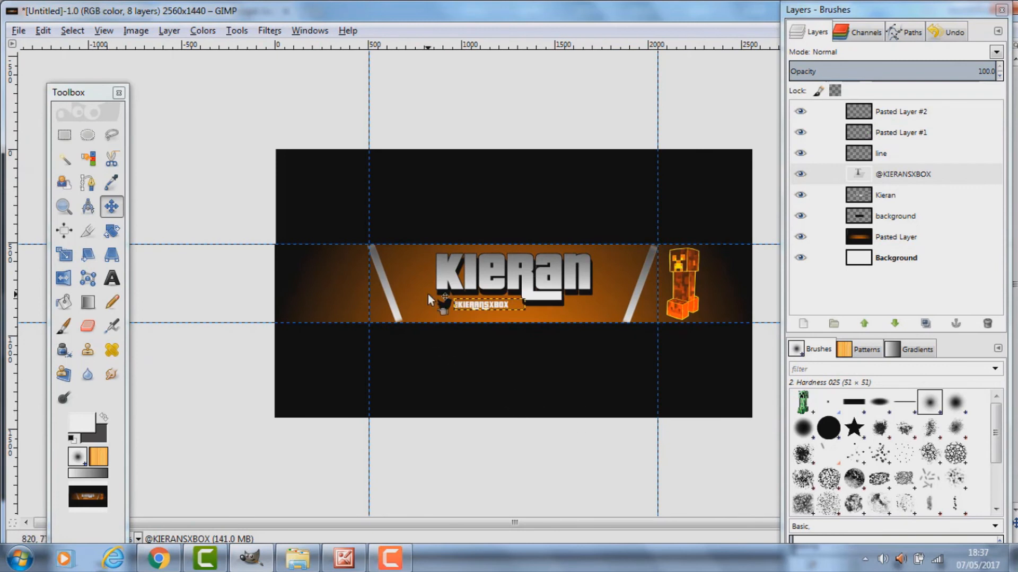
# Select the Twitter handle's letter shapes from the layer's alpha and grow the selection by 4 px.
pyautogui.scroll(3, 428, 295)
pyautogui.scroll(2, 446, 318)
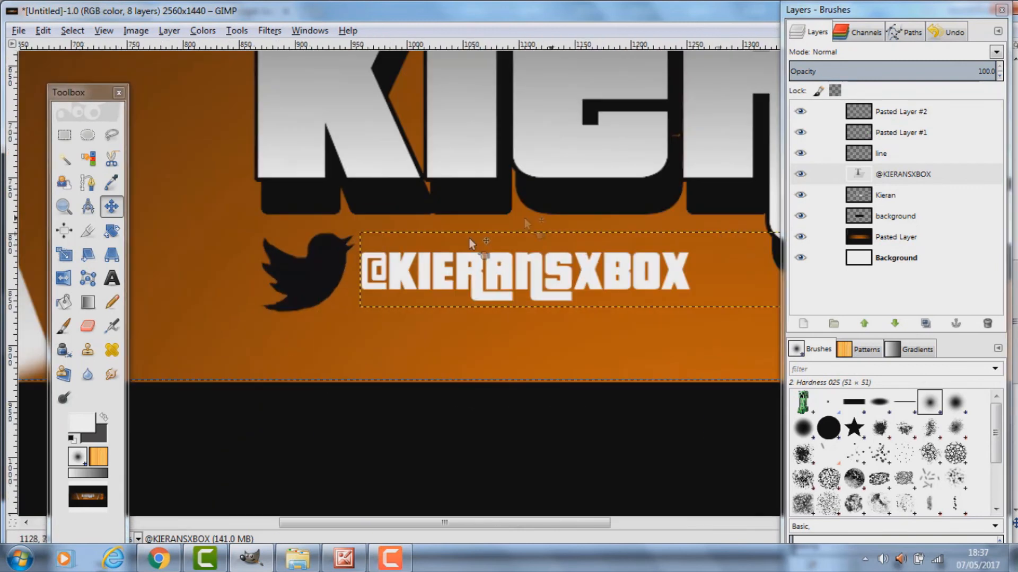
pyautogui.rightClick(901, 186)
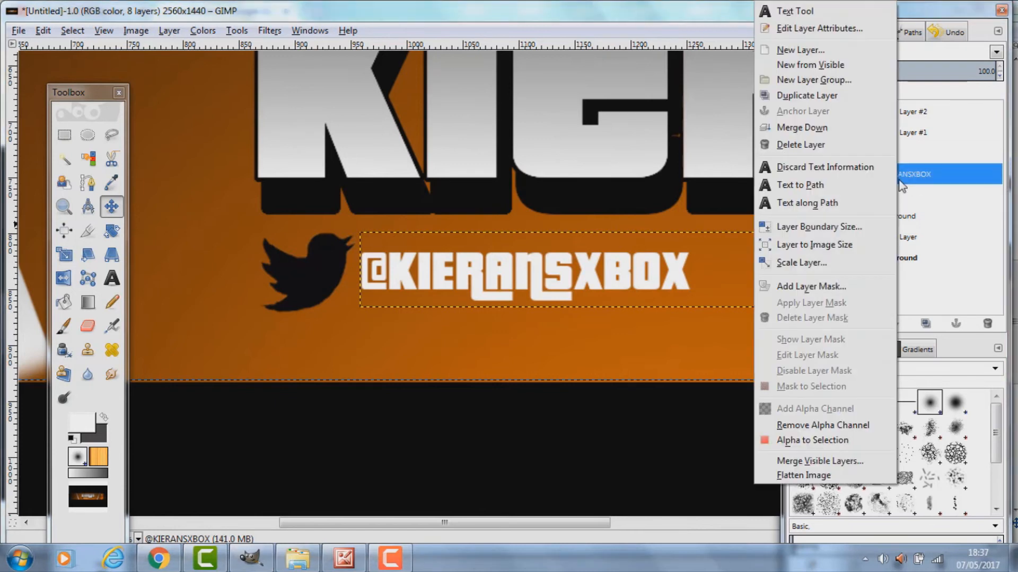
pyautogui.click(803, 444)
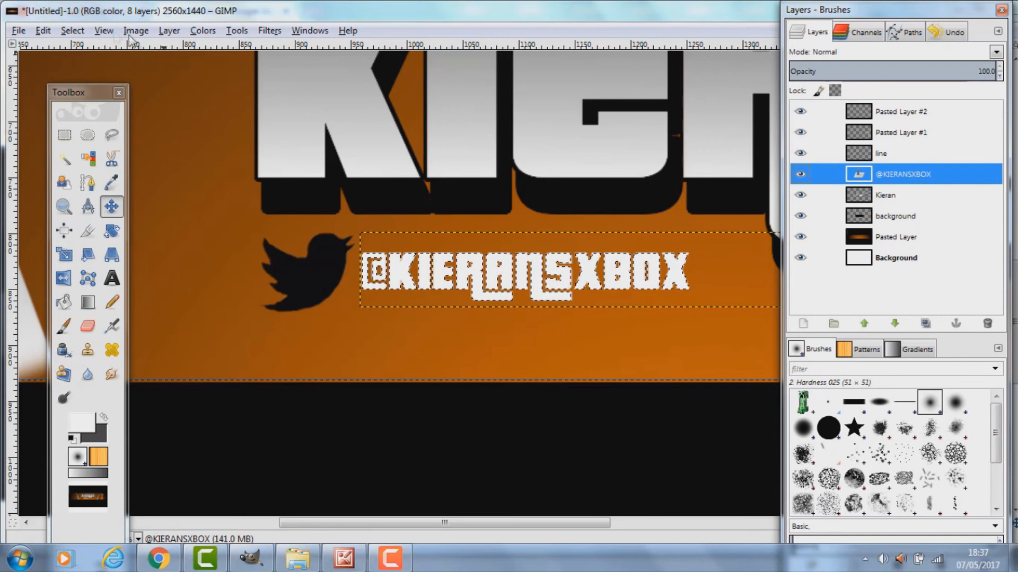
pyautogui.click(72, 30)
pyautogui.click(113, 226)
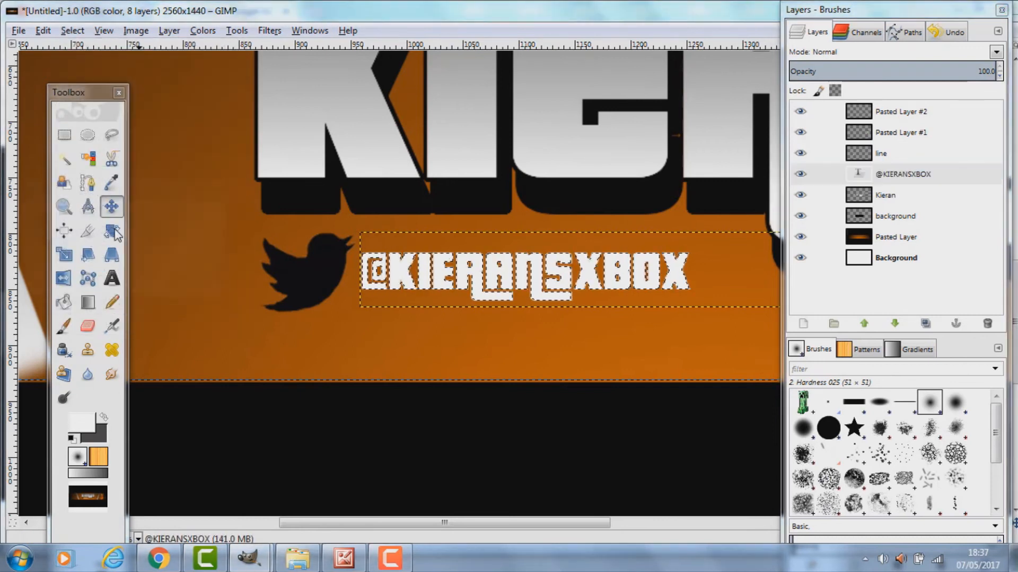
pyautogui.click(119, 284)
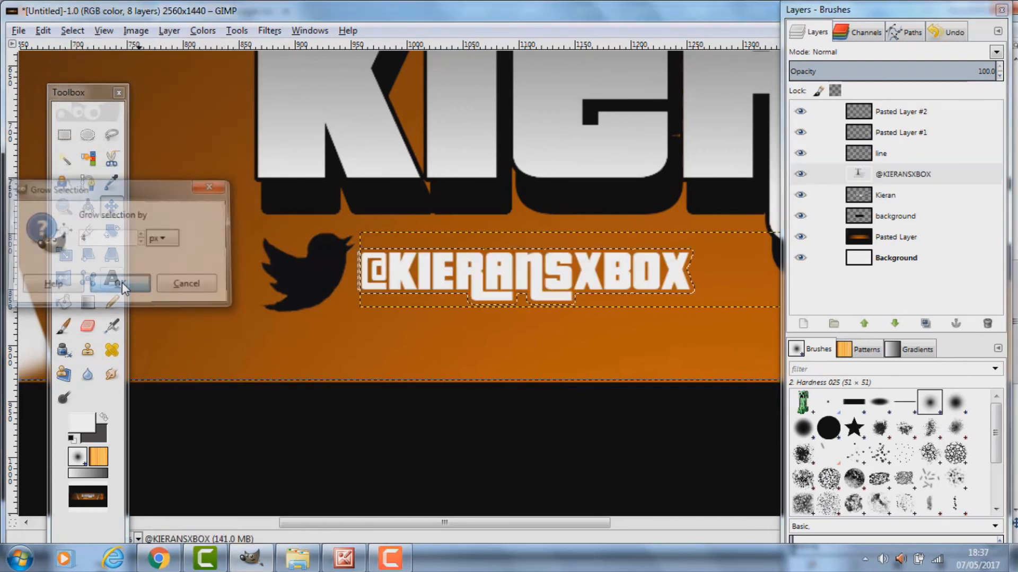
# Bucket-fill the grown selection around the Twitter handle's letters with black as an outline.
pyautogui.scroll(6, 366, 286)
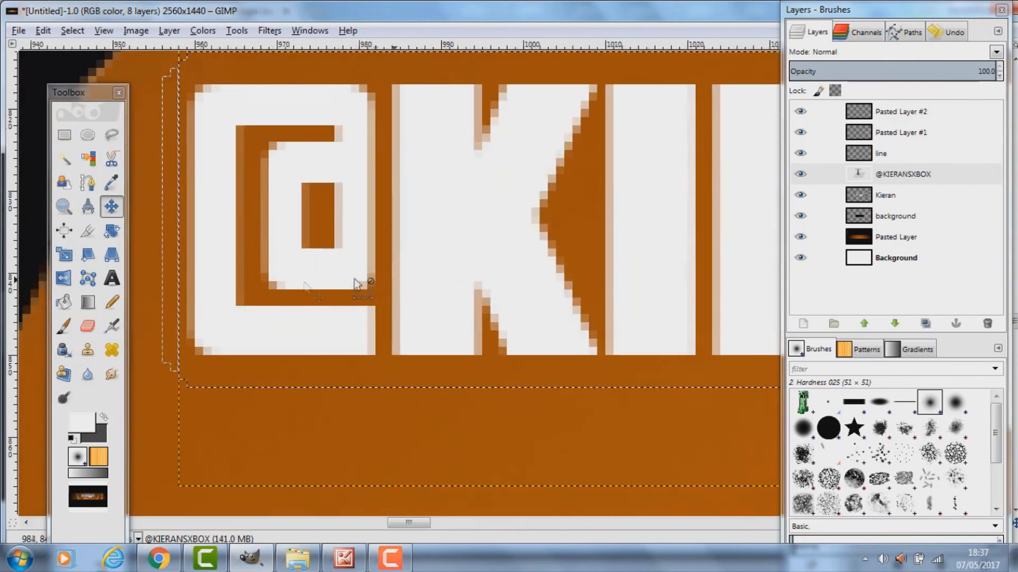
pyautogui.click(64, 302)
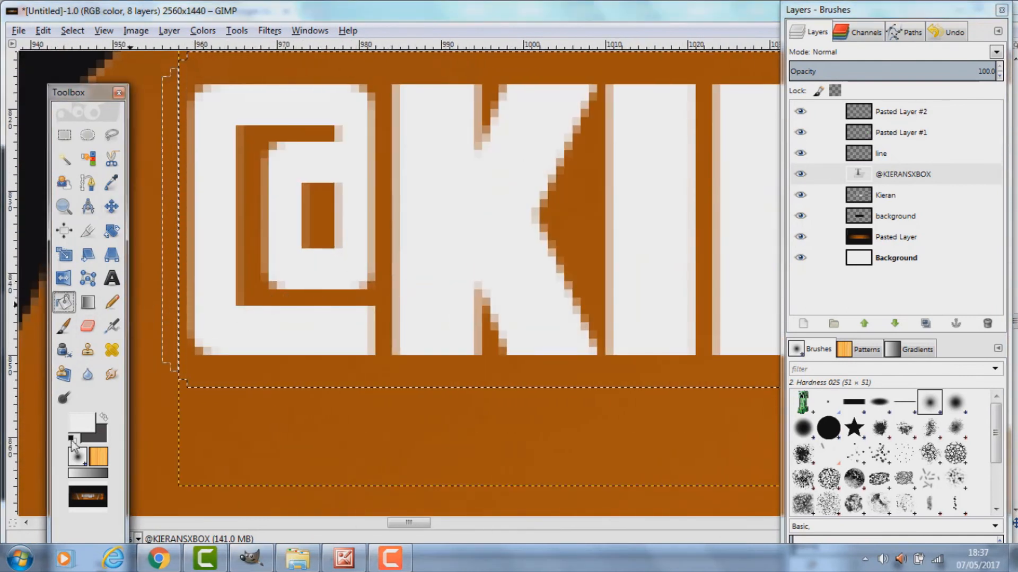
pyautogui.click(103, 417)
pyautogui.click(252, 368)
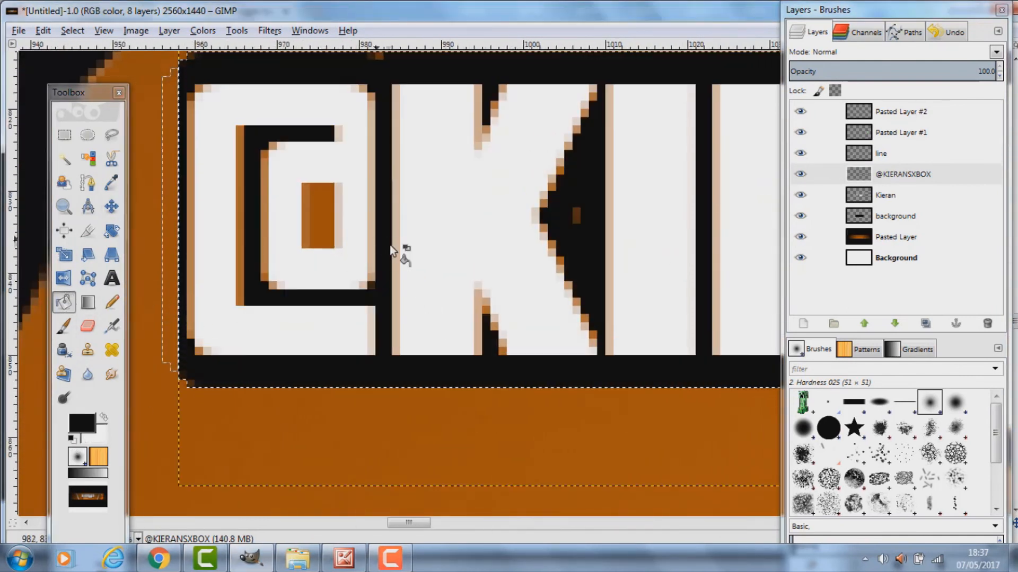
# Fill the enclosed openings inside the handle's letters B and O with black, undoing any fill that hits a letter.
pyautogui.scroll(-5, 390, 245)
pyautogui.scroll(3, 705, 247)
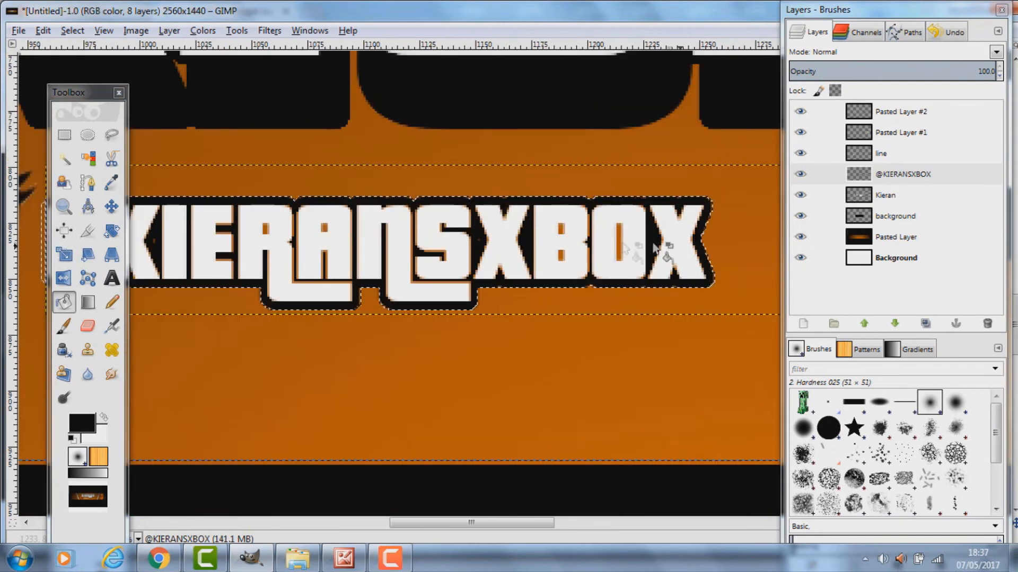
pyautogui.click(546, 221)
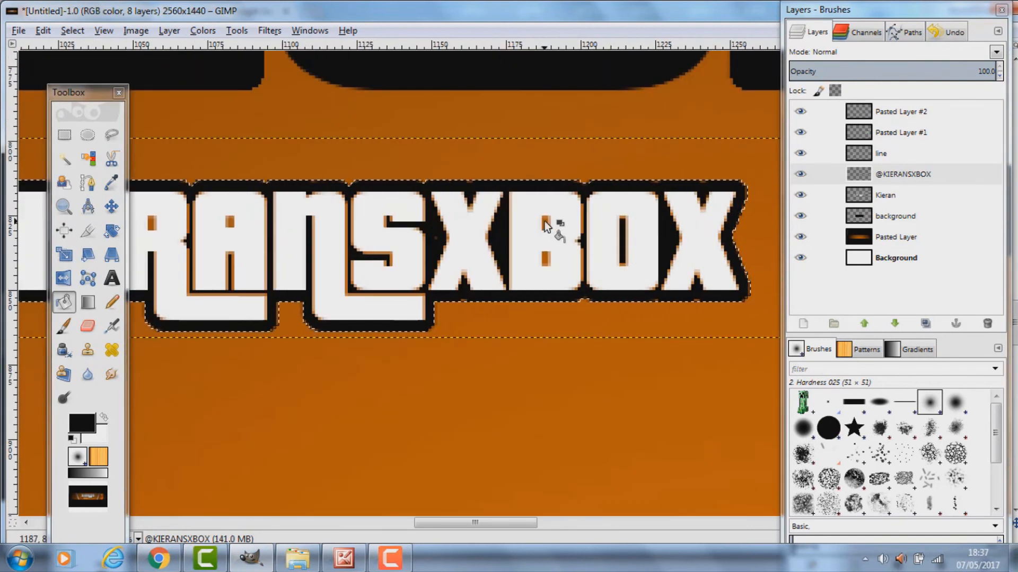
pyautogui.click(546, 260)
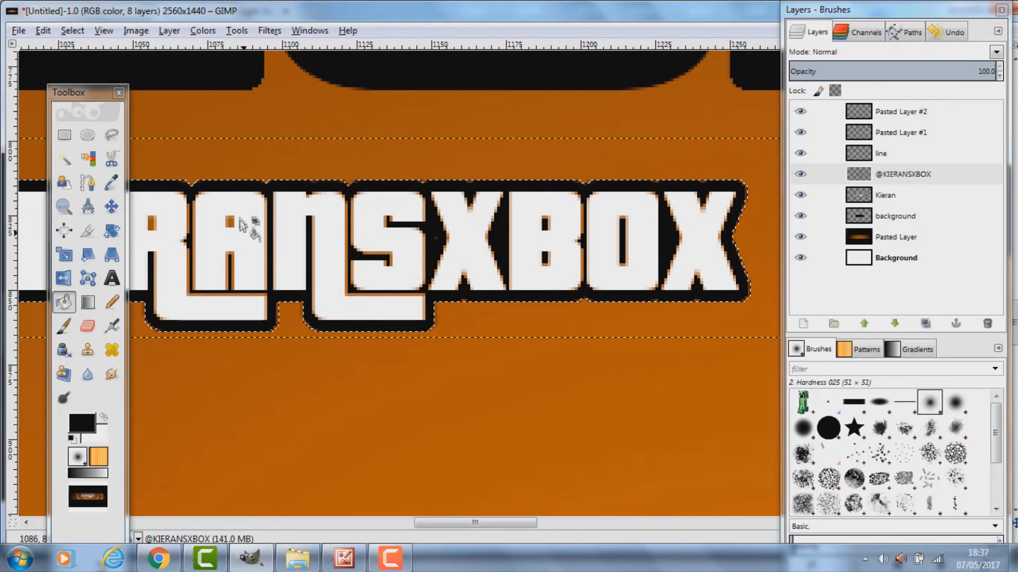
pyautogui.click(195, 229)
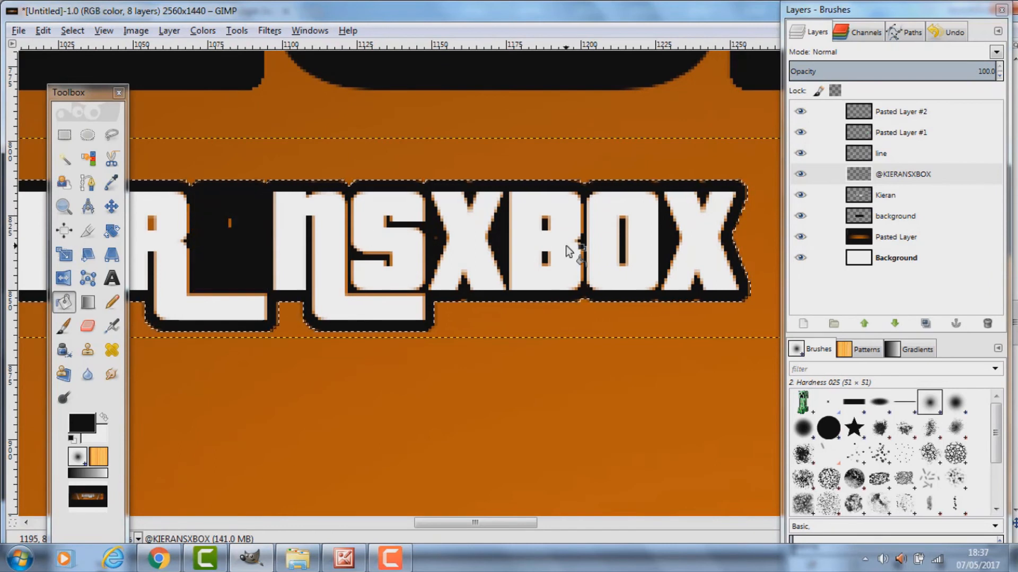
pyautogui.hotkey('ctrl', 'z')
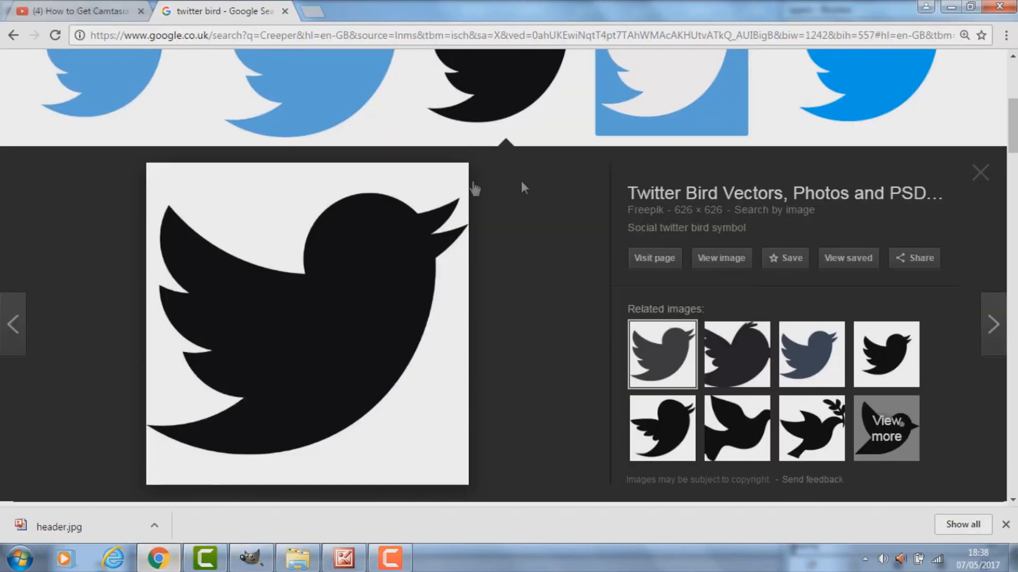
# Switch to Chrome, run a Google image search for "minecraft stone wall" and look through the pictures.
pyautogui.scroll(3, 520, 181)
pyautogui.tripleClick(333, 73)
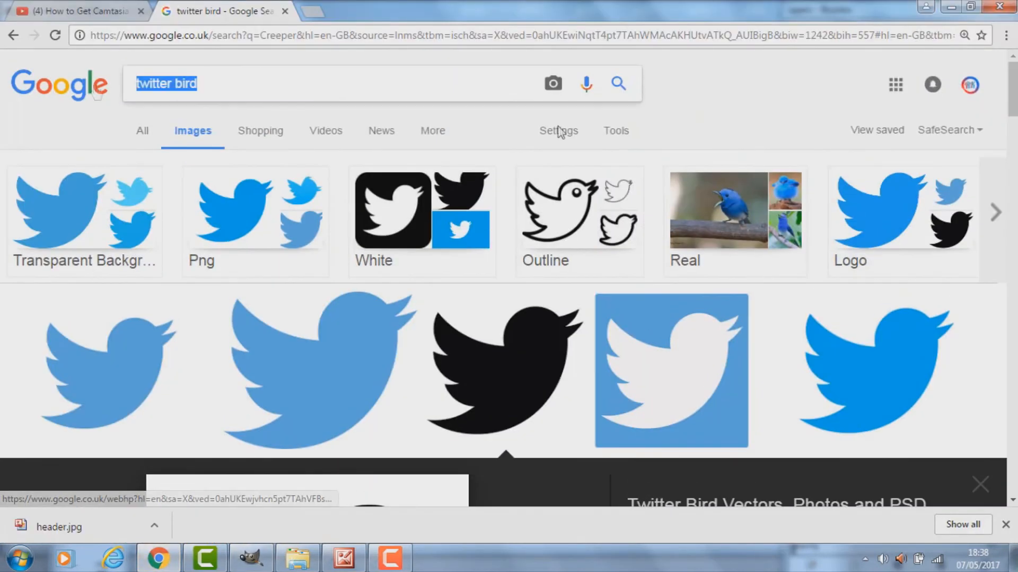
pyautogui.write('mine')
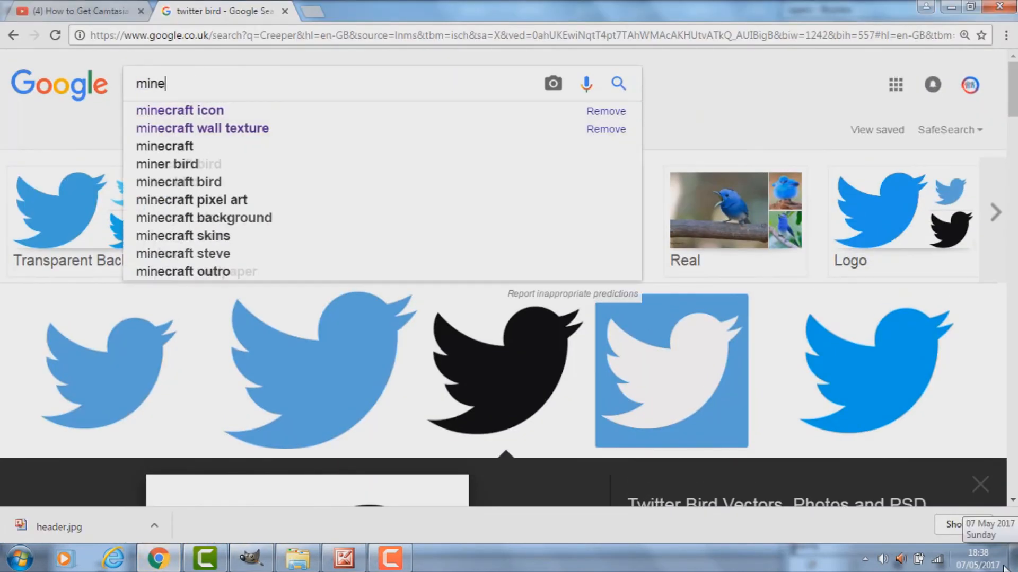
pyautogui.write('craft stone wall')
pyautogui.press('Return')
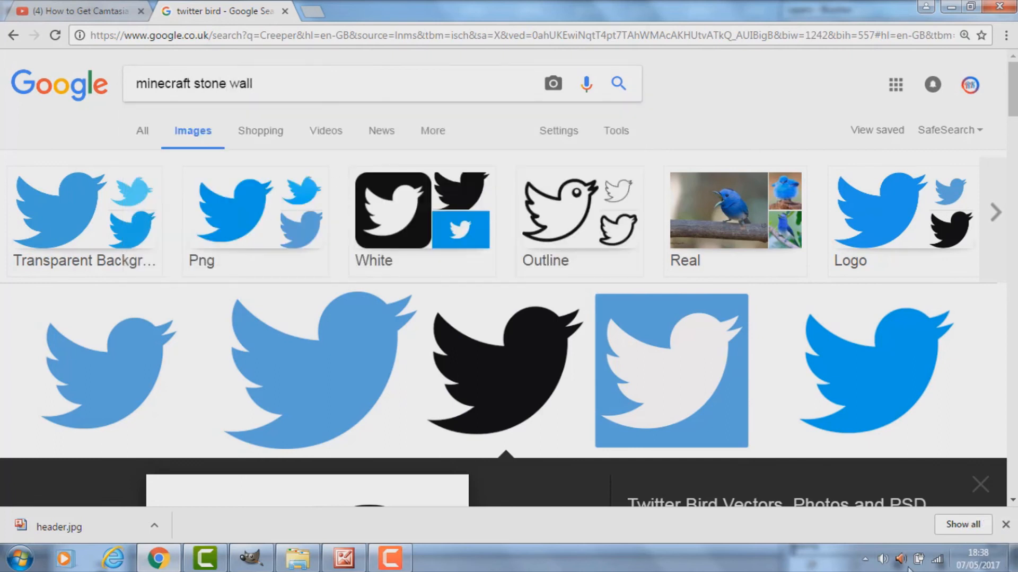
pyautogui.scroll(-5, 414, 260)
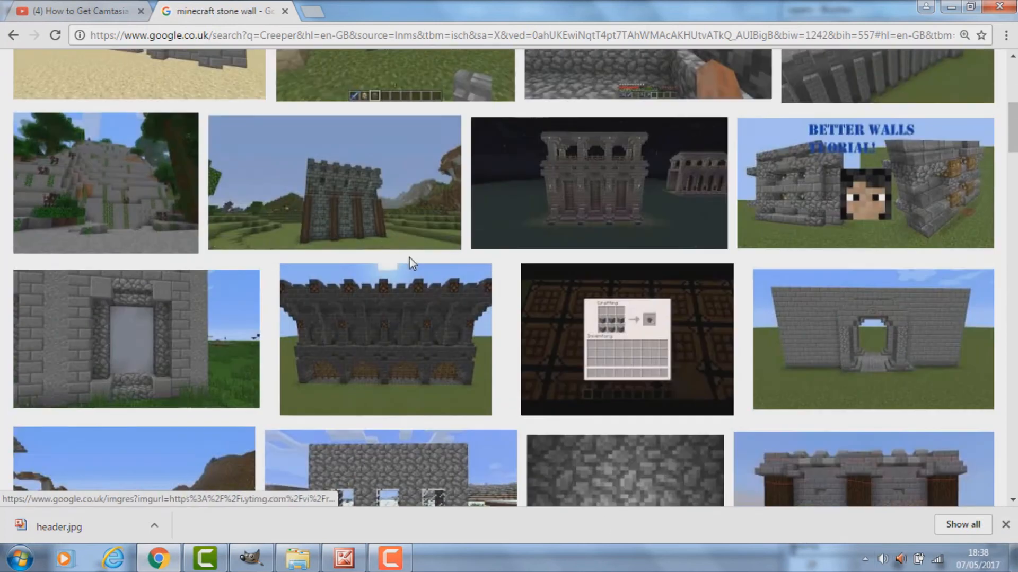
pyautogui.scroll(-3, 409, 257)
pyautogui.scroll(10, 409, 256)
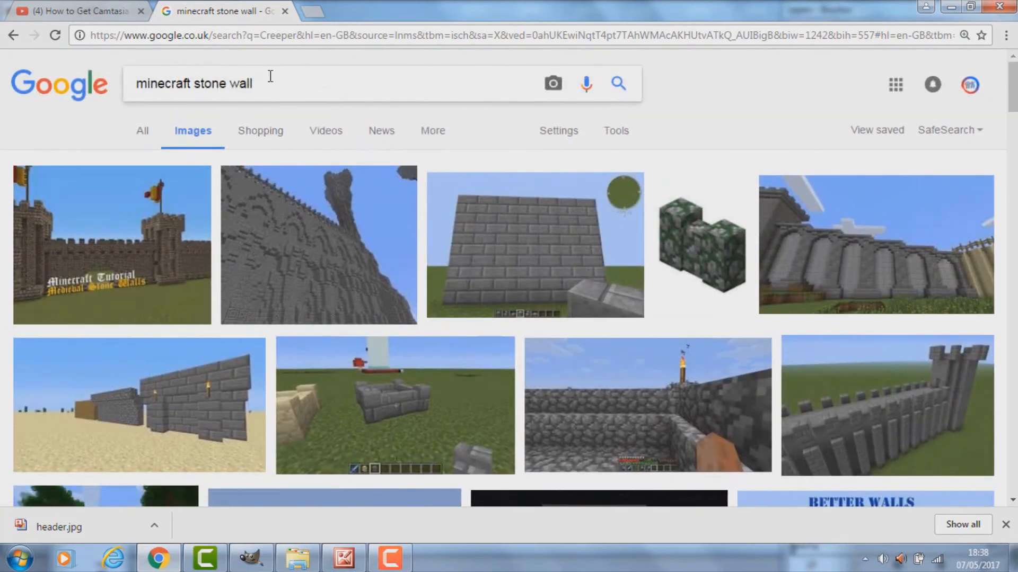
# Change the image search to "minecraft stone texture" and copy the Minecraft Stone Brick Simple Texture picture.
pyautogui.write('texture')
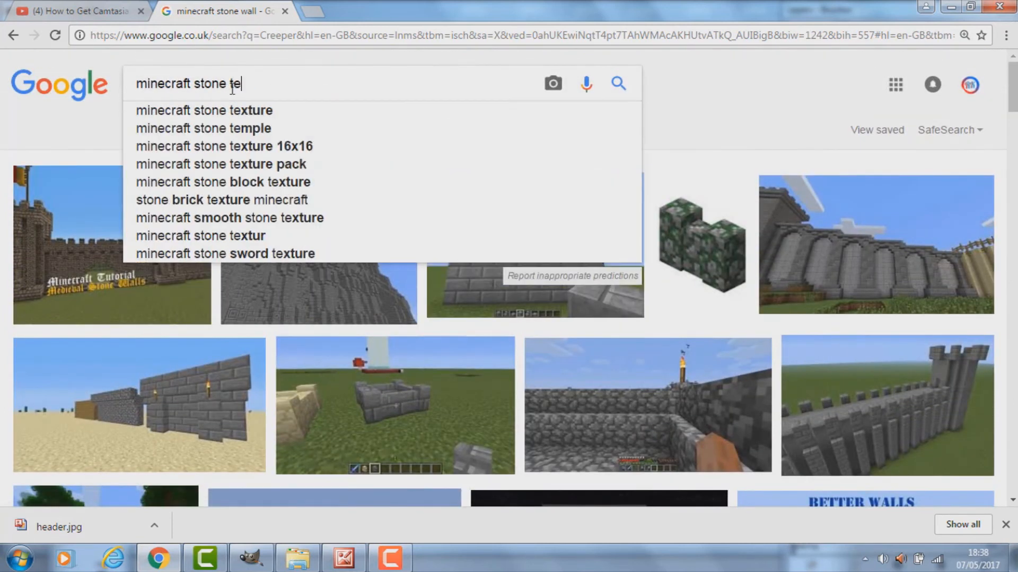
pyautogui.press('Return')
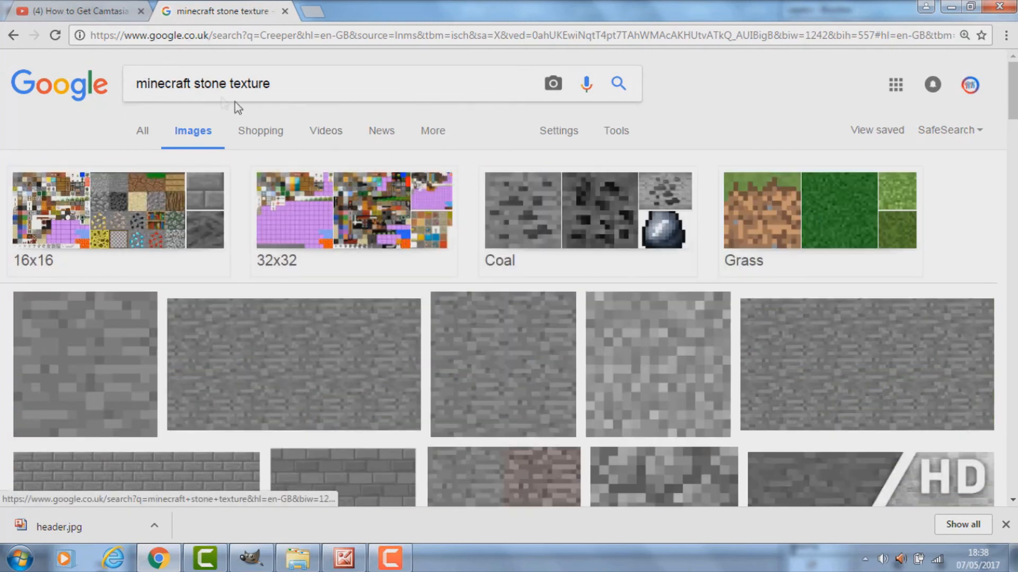
pyautogui.scroll(-4, 612, 367)
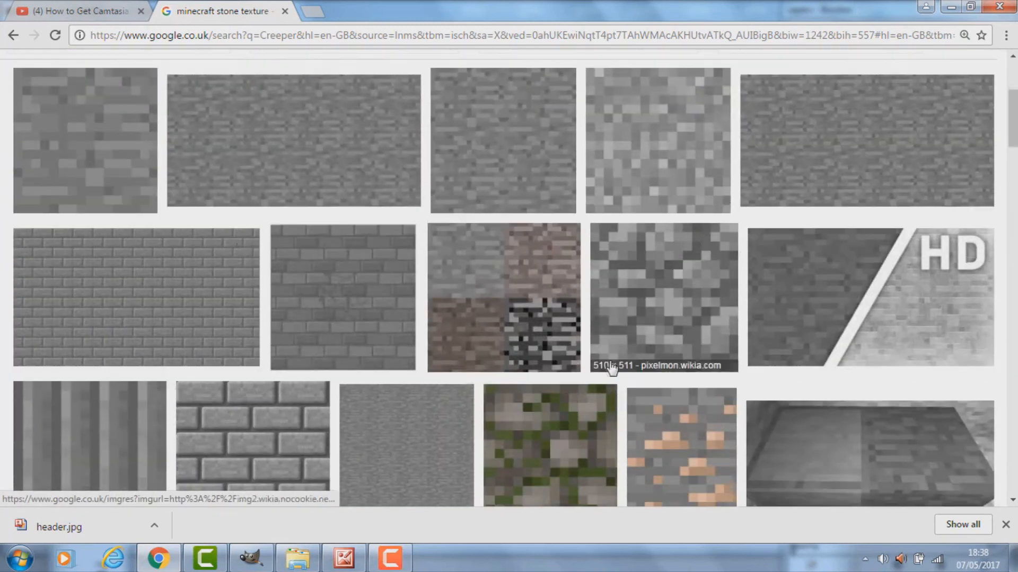
pyautogui.scroll(-1, 318, 260)
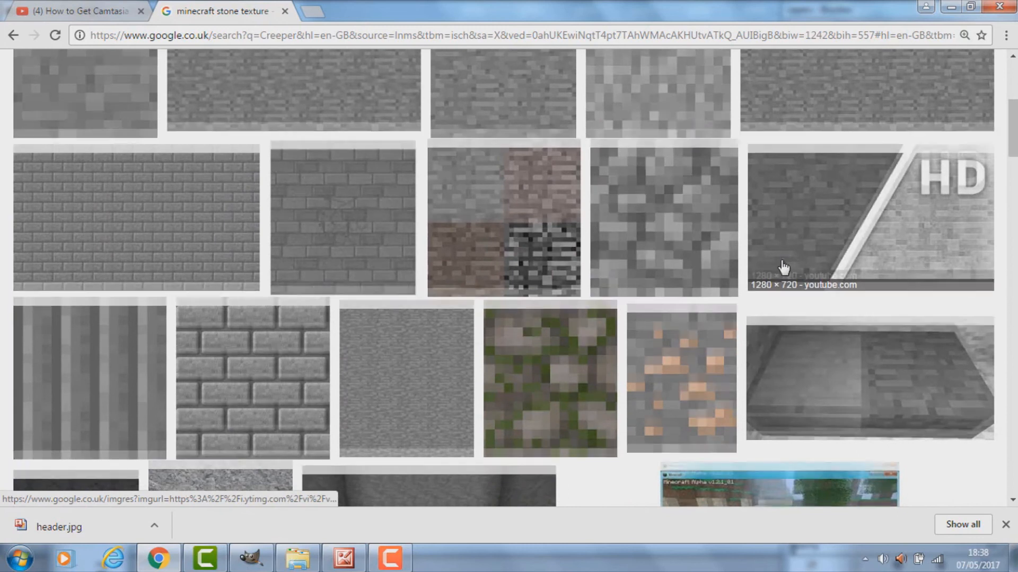
pyautogui.scroll(-1, 783, 268)
pyautogui.click(53, 164)
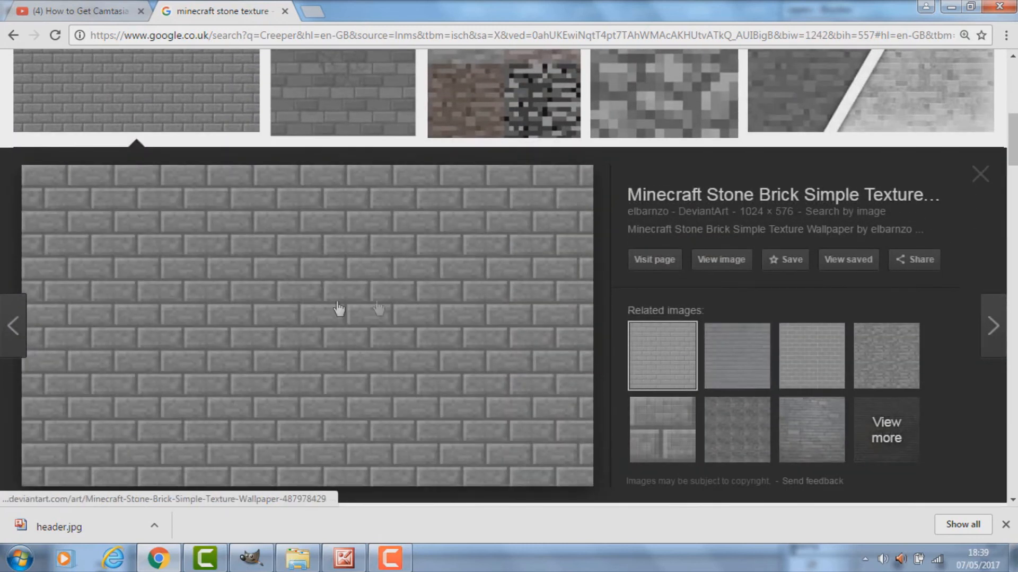
pyautogui.rightClick(312, 321)
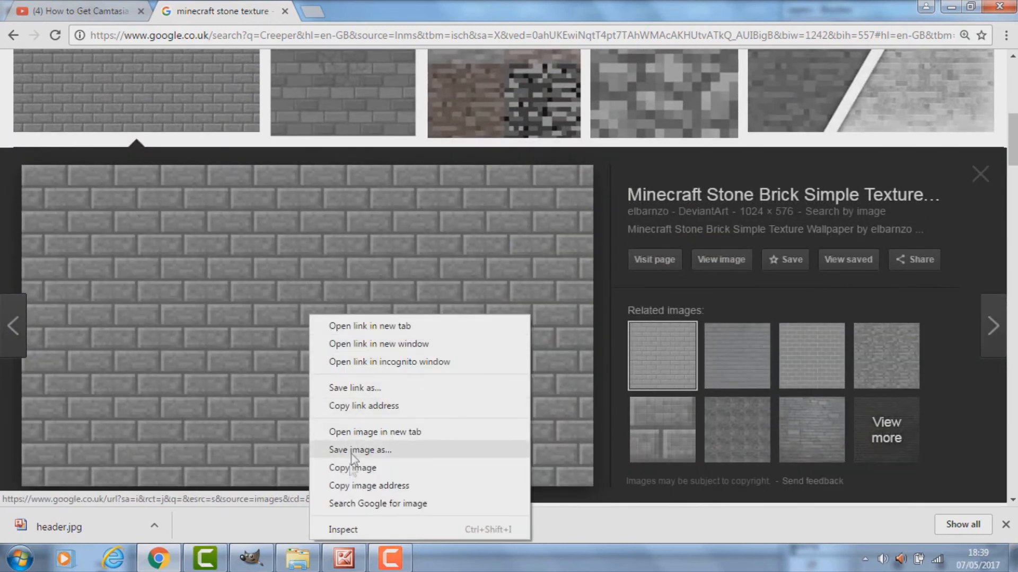
pyautogui.click(365, 468)
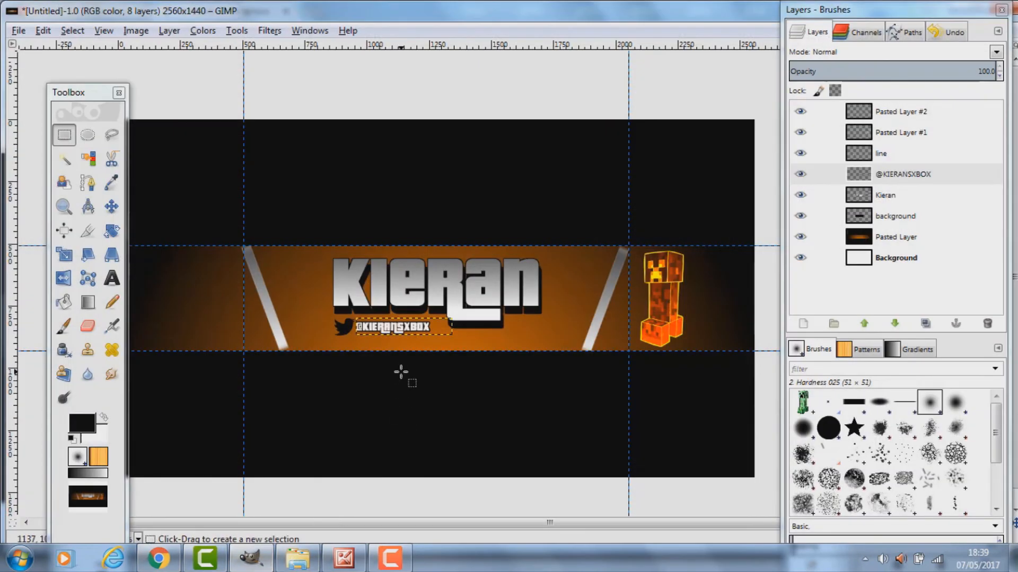
# Switch to GIMP, paste the stone brick texture as a new layer and enlarge it to cover the whole orange strip.
pyautogui.click(250, 558)
pyautogui.hotkey('ctrl', 'v')
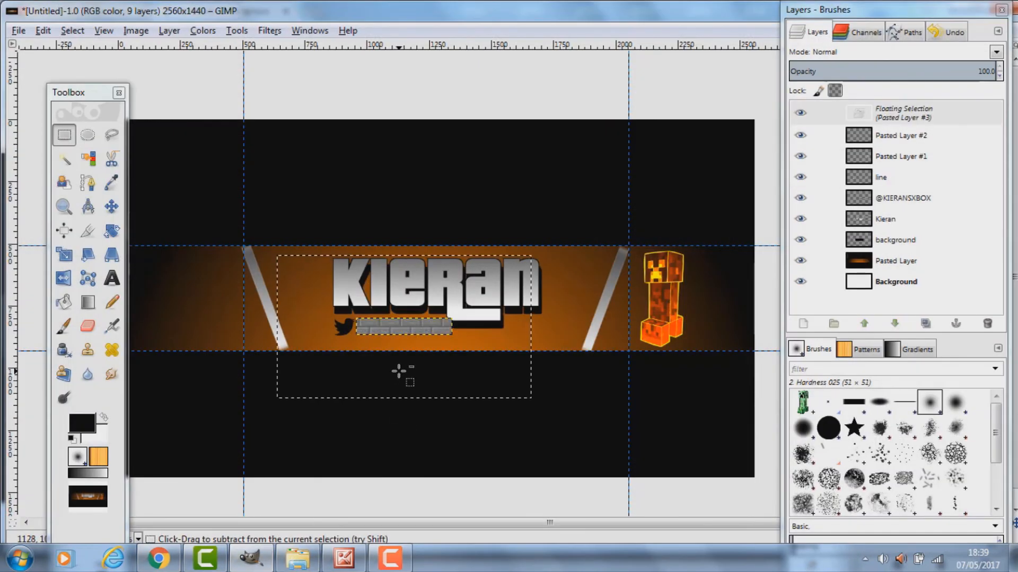
pyautogui.rightClick(894, 122)
pyautogui.click(822, 158)
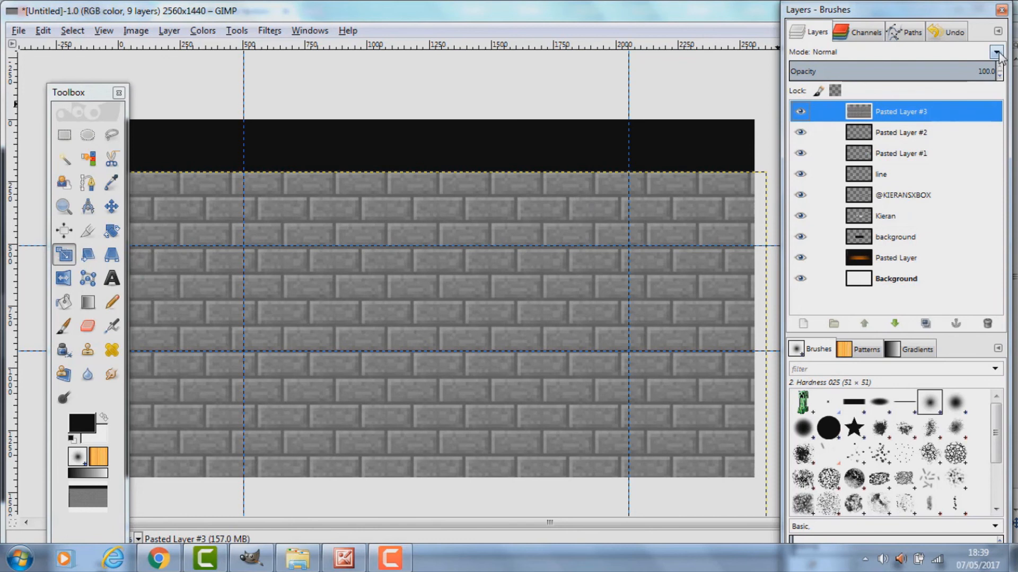
# Set the brick layer's mode to Overlay and lower it in the stack to directly above the orange strip layer.
pyautogui.click(995, 52)
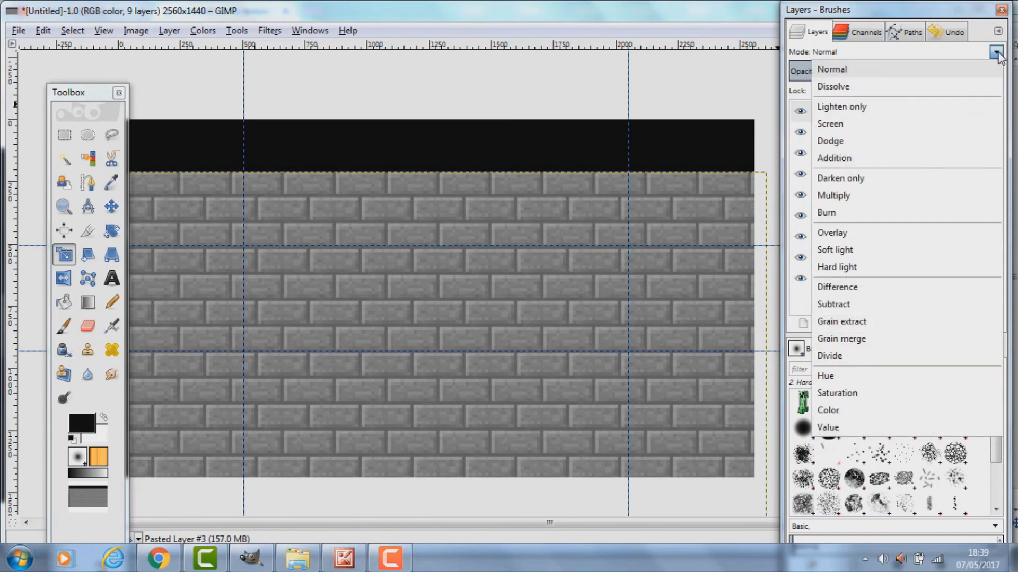
pyautogui.click(859, 234)
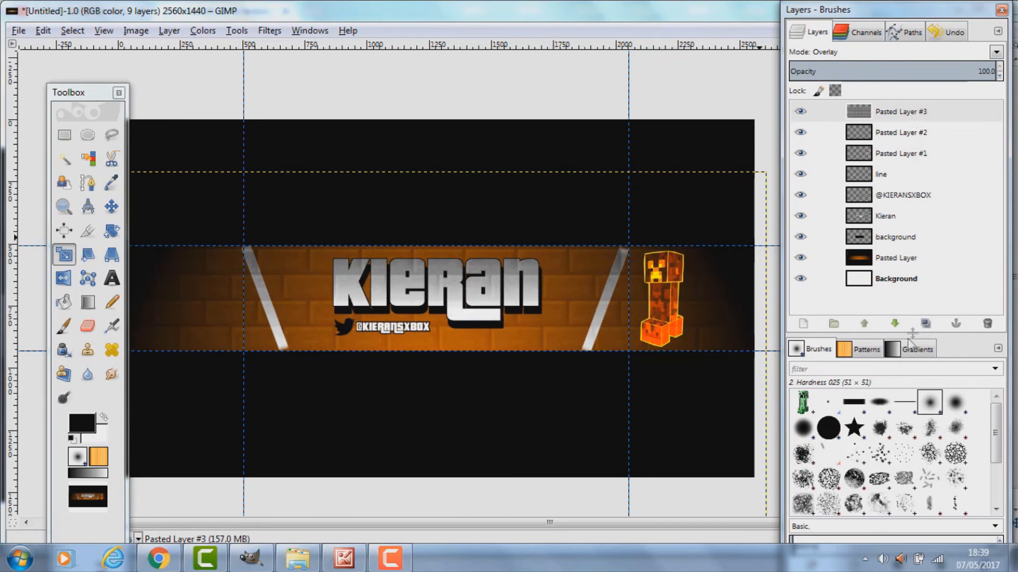
pyautogui.click(895, 323)
pyautogui.click(902, 326)
pyautogui.click(902, 326)
pyautogui.click(902, 327)
pyautogui.click(902, 326)
pyautogui.click(902, 326)
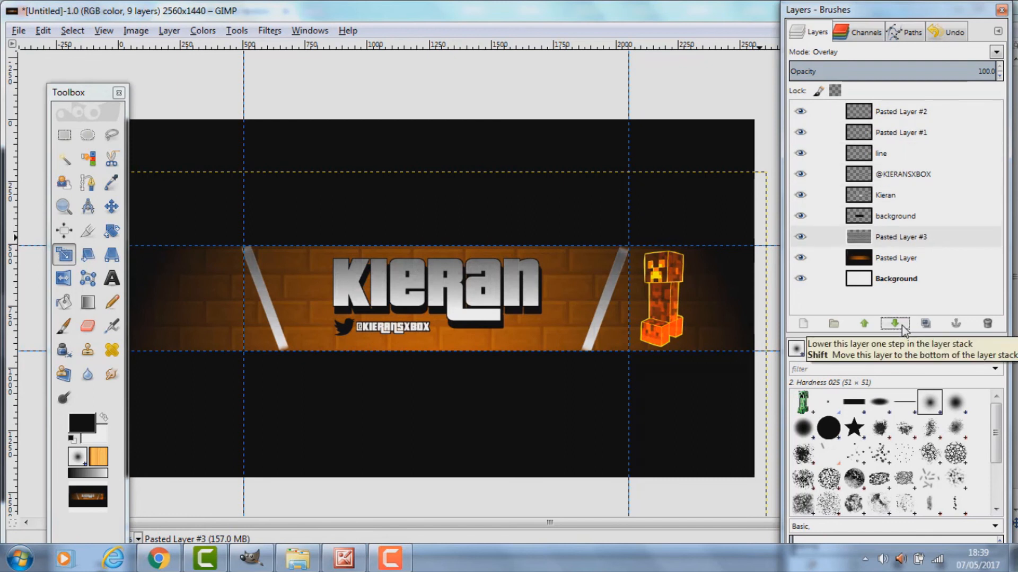
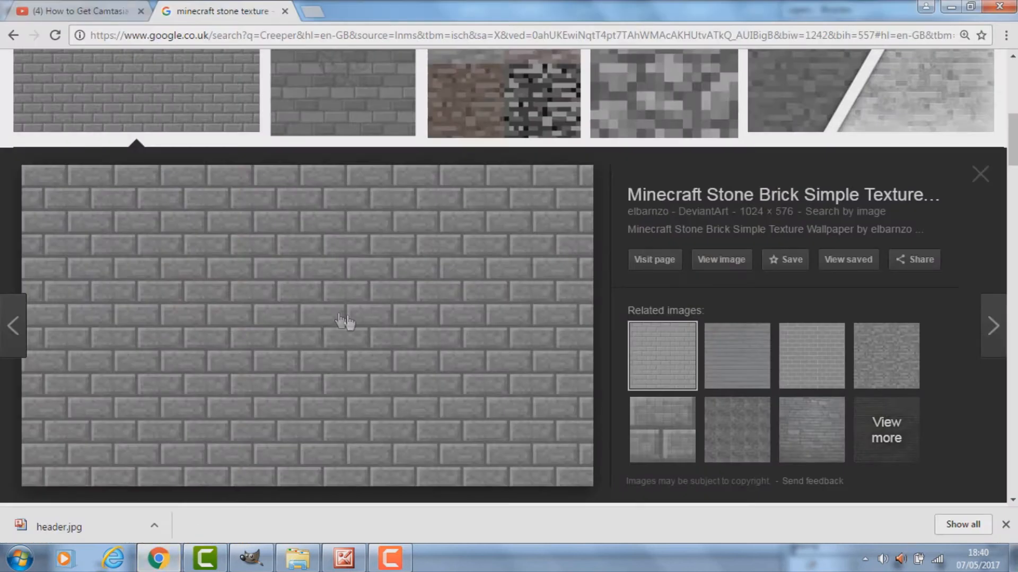
# Change the Google image search to "fiery ashes".
pyautogui.scroll(8, 341, 323)
pyautogui.moveTo(317, 80); pyautogui.dragTo(10, 101)
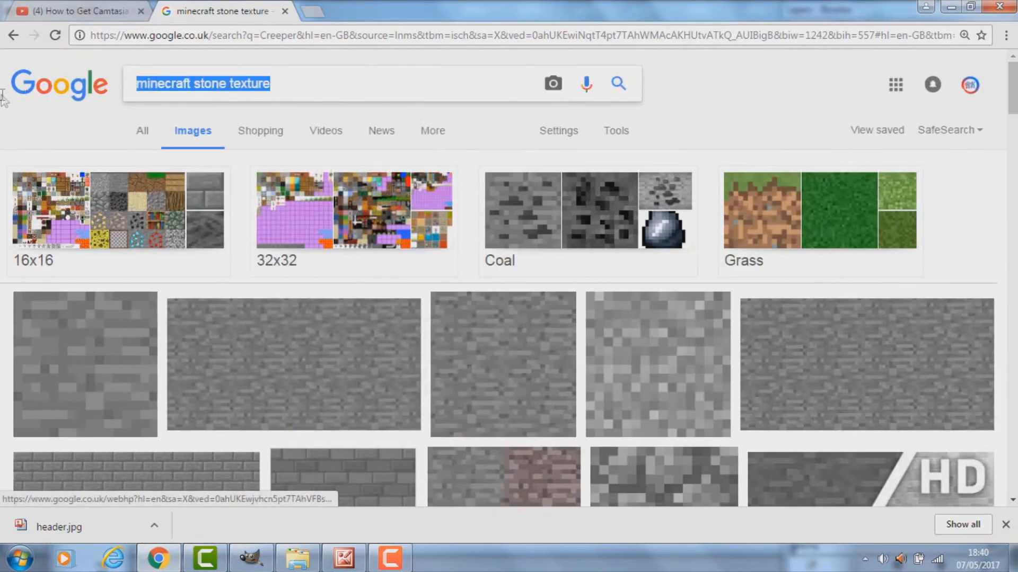
pyautogui.write('f')
pyautogui.press('Down')
pyautogui.press('Return')
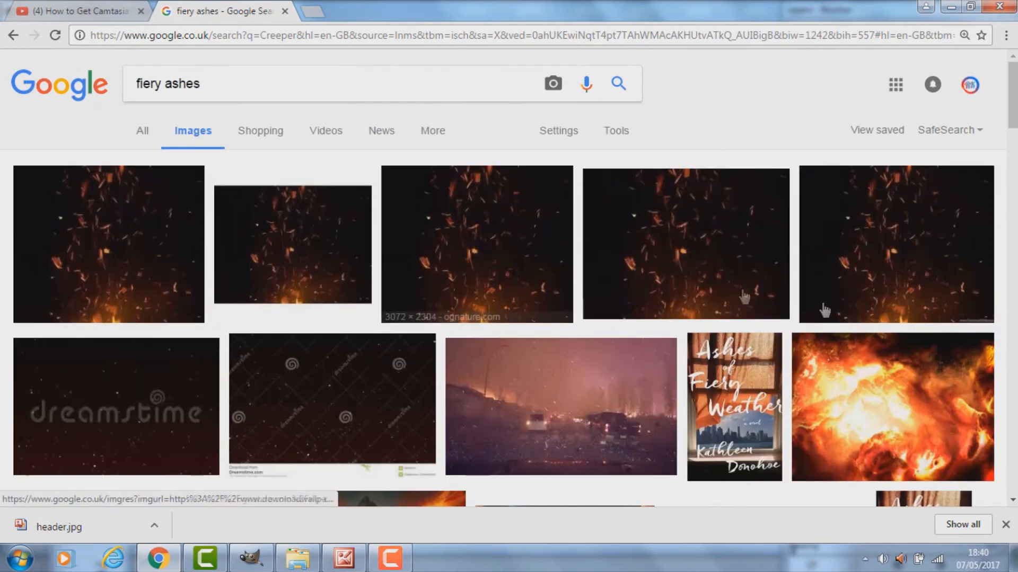
# Browse the results, open the dark red ash picture and copy the related Shutterstock burning ash picture with orange sparks.
pyautogui.scroll(-10, 824, 310)
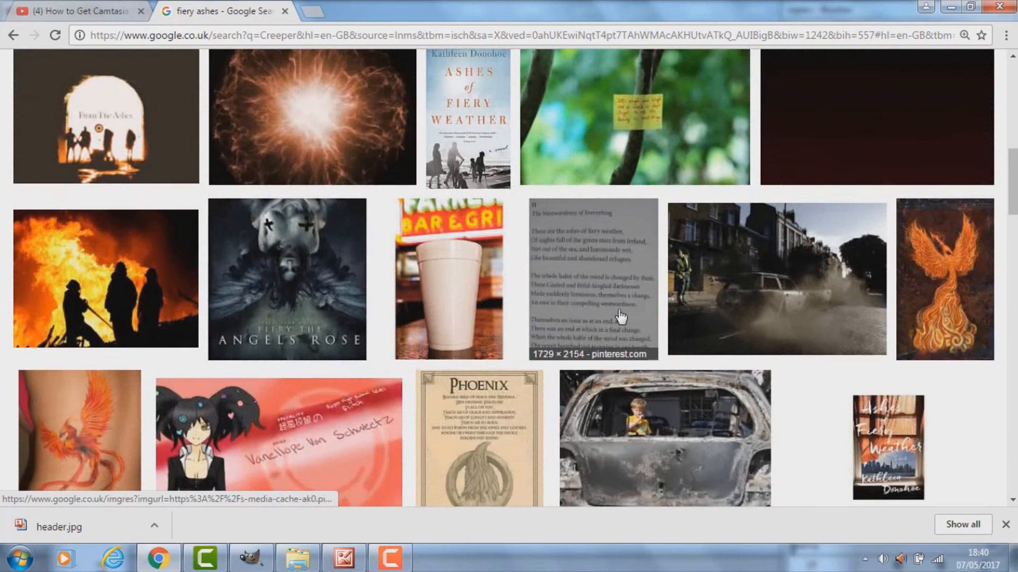
pyautogui.scroll(4, 616, 317)
pyautogui.click(775, 201)
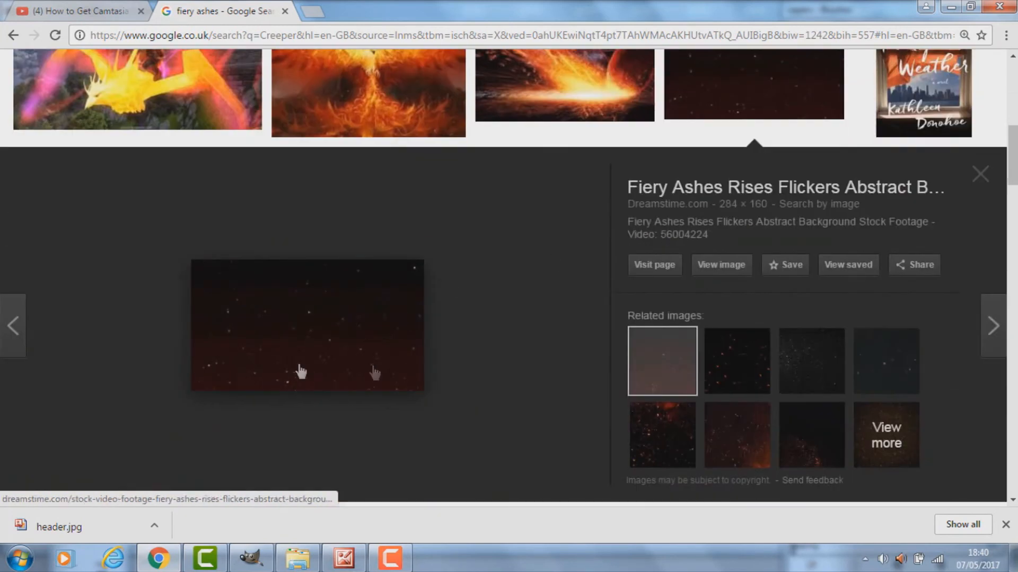
pyautogui.click(739, 423)
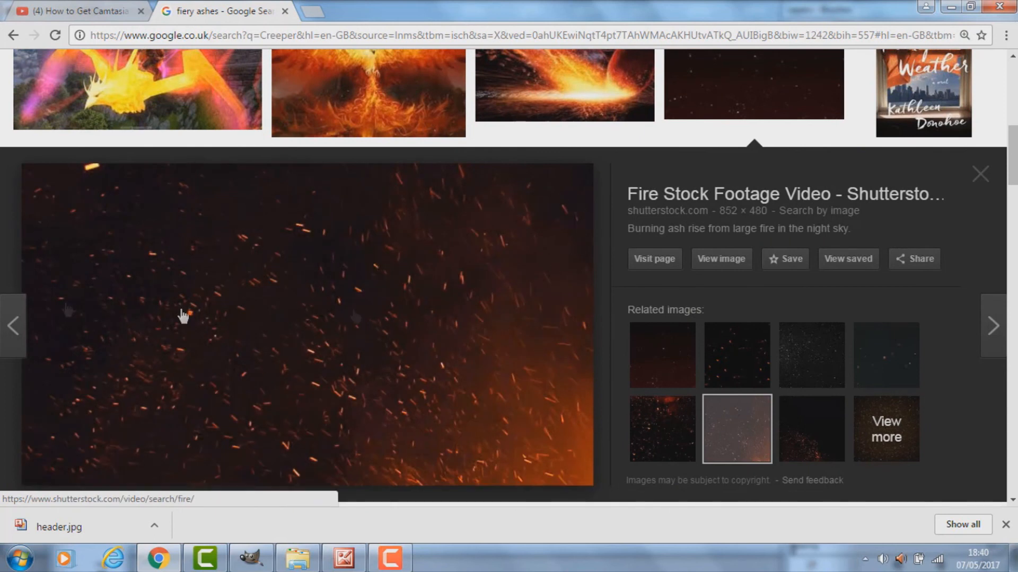
pyautogui.rightClick(312, 352)
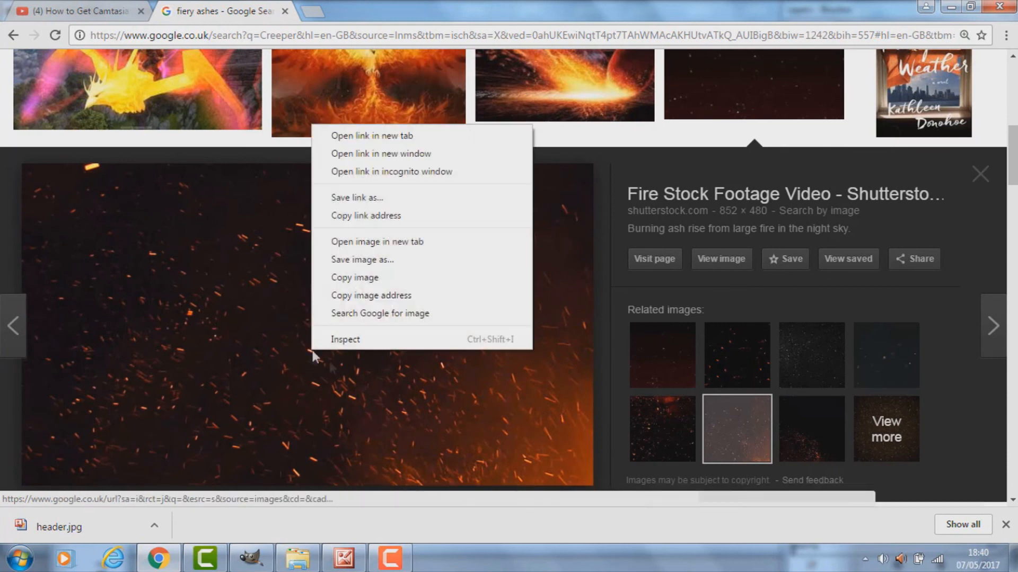
pyautogui.click(375, 278)
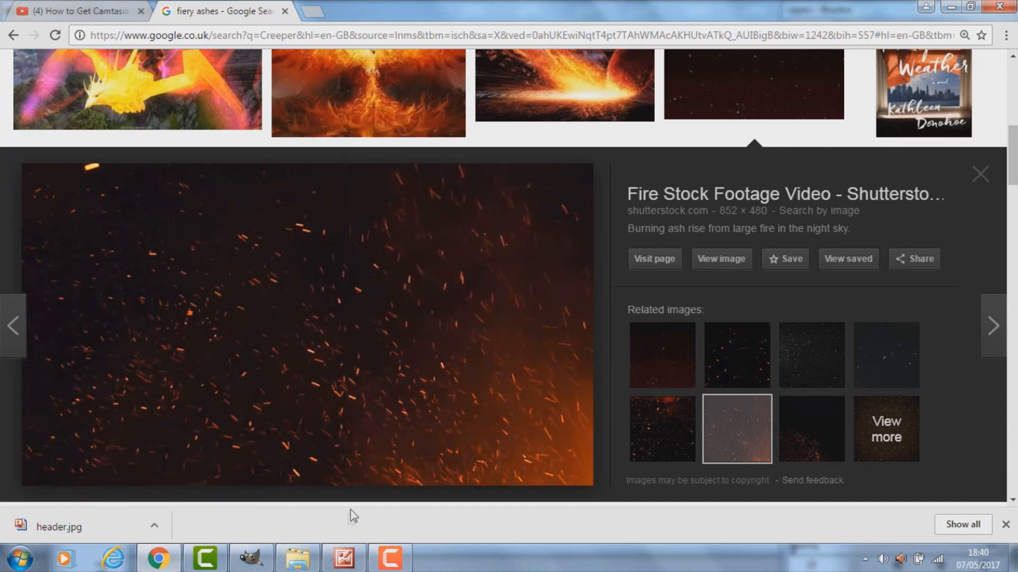
# Switch to GIMP and paste the sparks picture as a new layer.
pyautogui.click(250, 558)
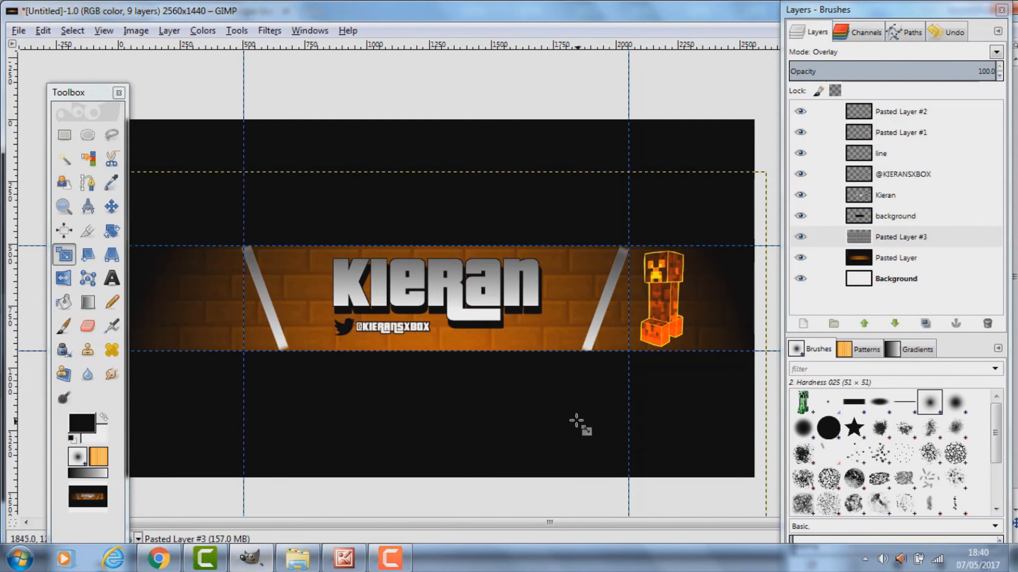
pyautogui.hotkey('ctrl', 'v')
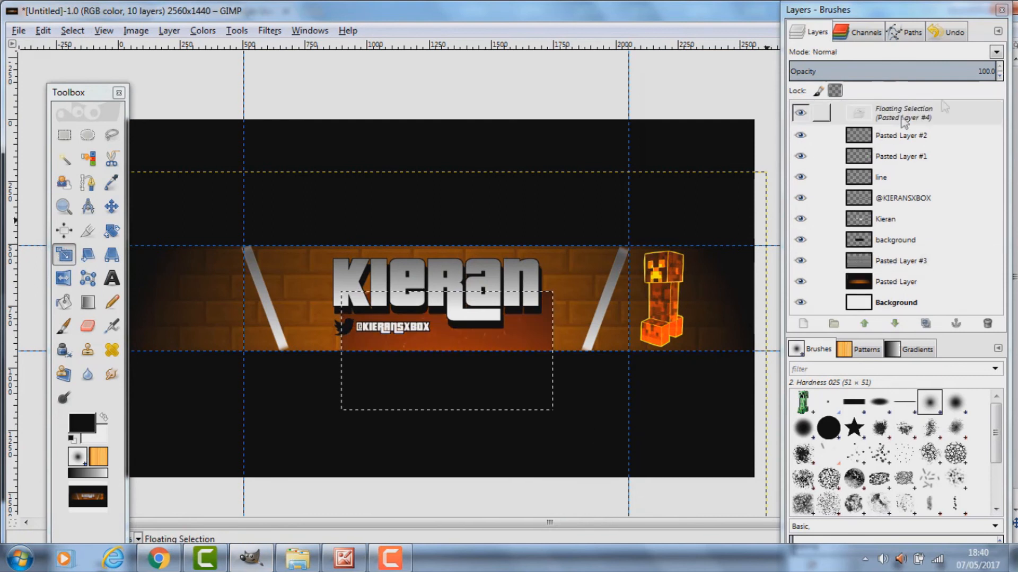
pyautogui.rightClick(816, 116)
pyautogui.click(846, 146)
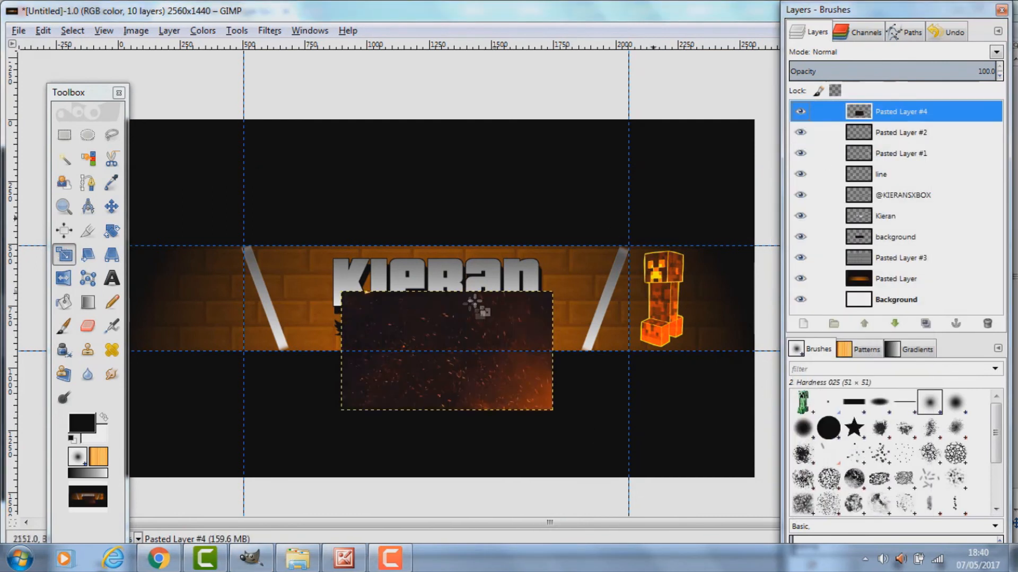
# Move the sparks layer over the orange strip and scale it to 2071 × 1167 px.
pyautogui.click(112, 206)
pyautogui.moveTo(429, 335); pyautogui.dragTo(404, 290)
pyautogui.click(63, 254)
pyautogui.click(461, 321)
pyautogui.moveTo(316, 246); pyautogui.dragTo(163, 160)
pyautogui.moveTo(520, 364); pyautogui.dragTo(680, 450)
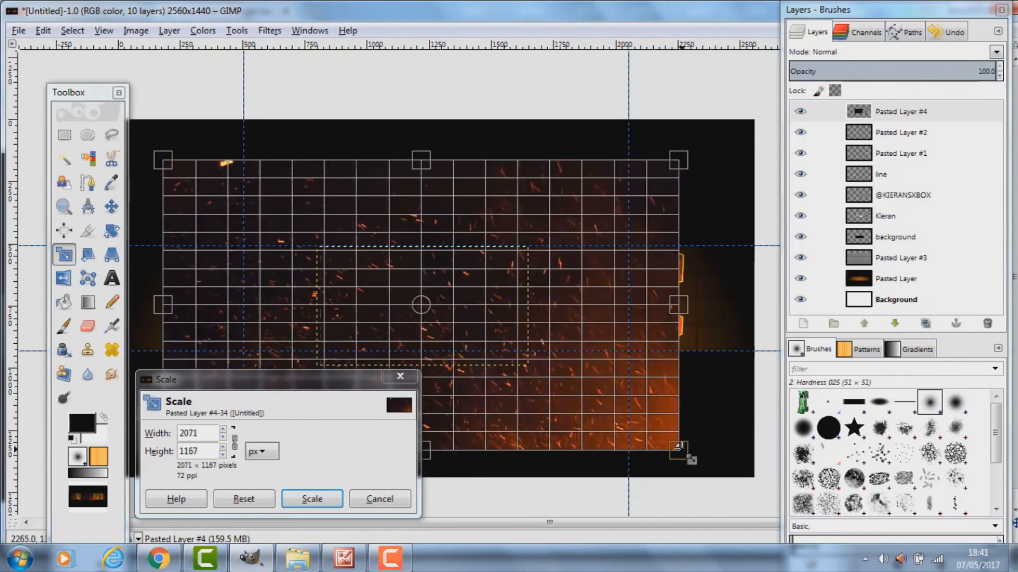
pyautogui.click(313, 499)
# Turn off Keep aspect for the Scale tool and stretch the sparks layer sideways to span the full canvas width.
pyautogui.click(320, 34)
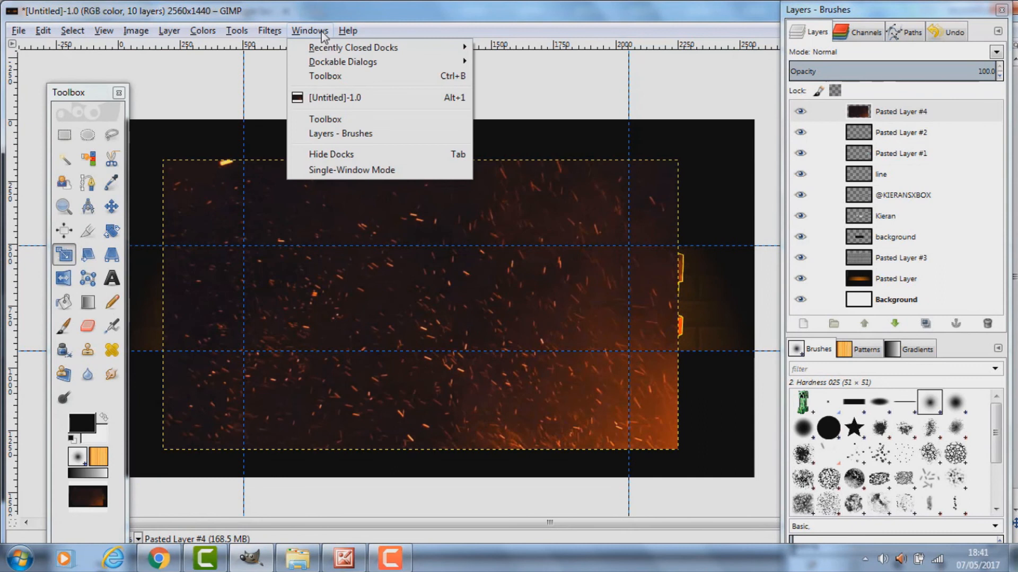
pyautogui.moveTo(326, 64)
pyautogui.click(500, 63)
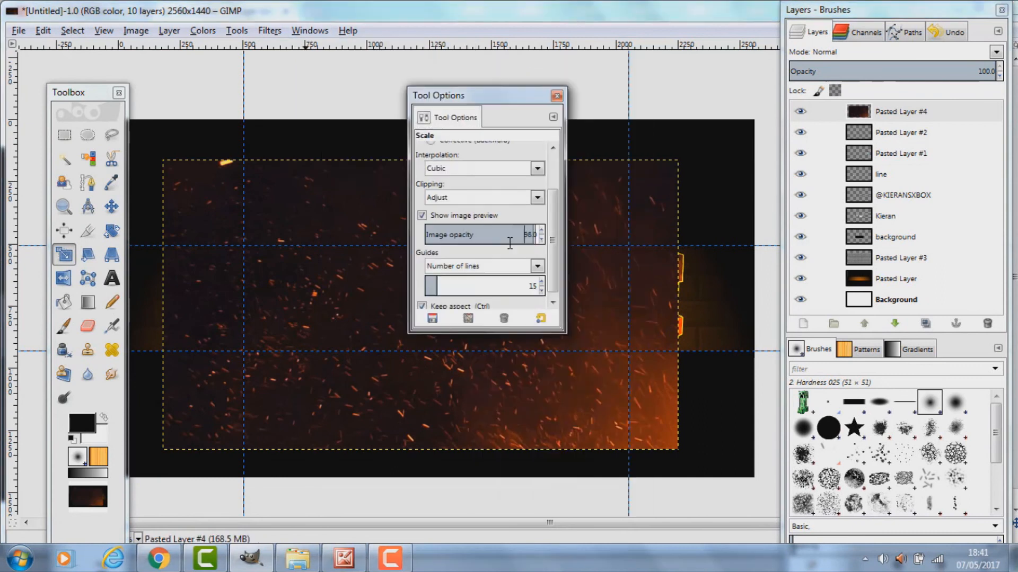
pyautogui.click(557, 96)
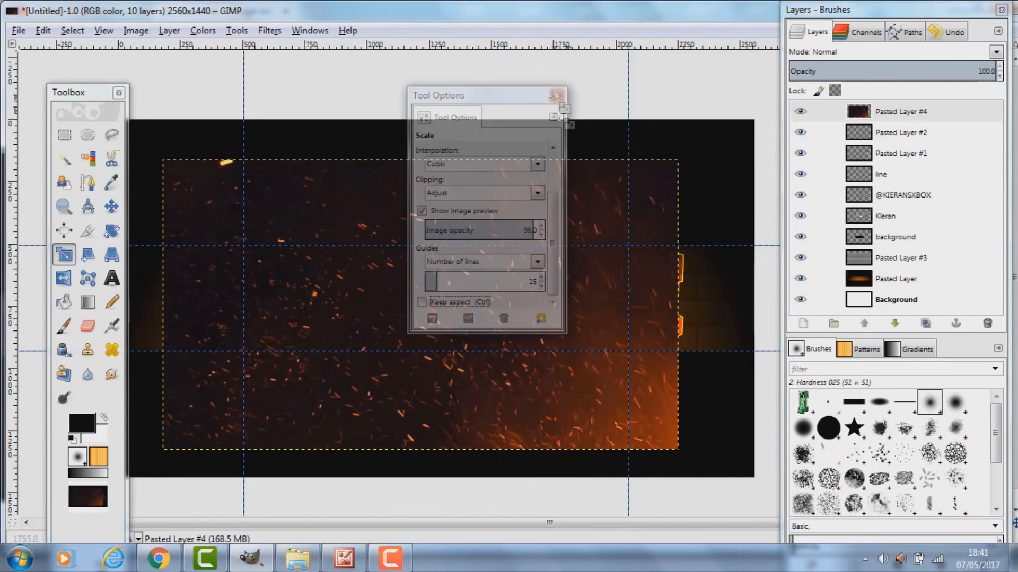
pyautogui.click(649, 291)
pyautogui.moveTo(679, 305); pyautogui.dragTo(758, 304)
pyautogui.moveTo(157, 305); pyautogui.dragTo(95, 307)
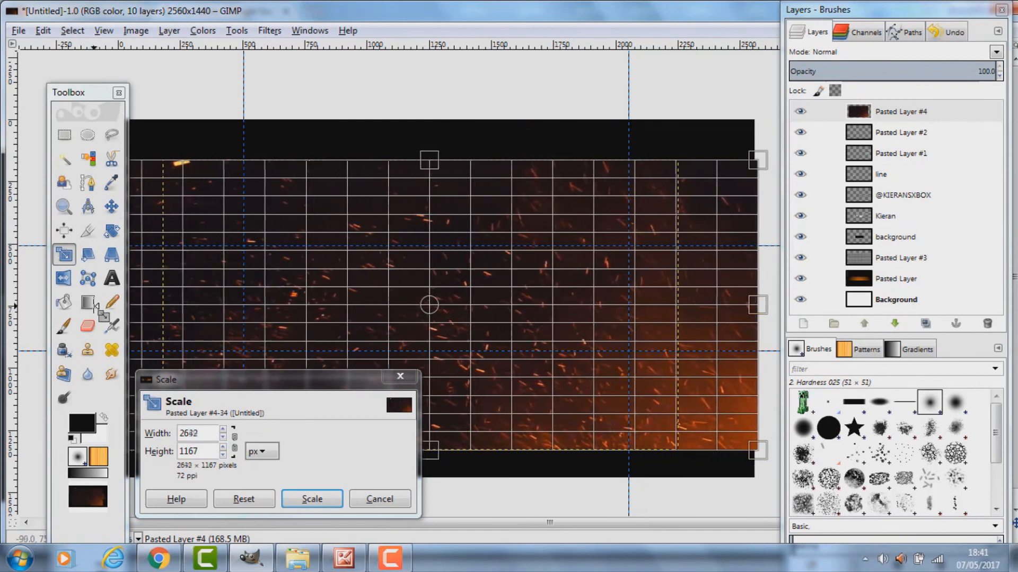
pyautogui.click(306, 503)
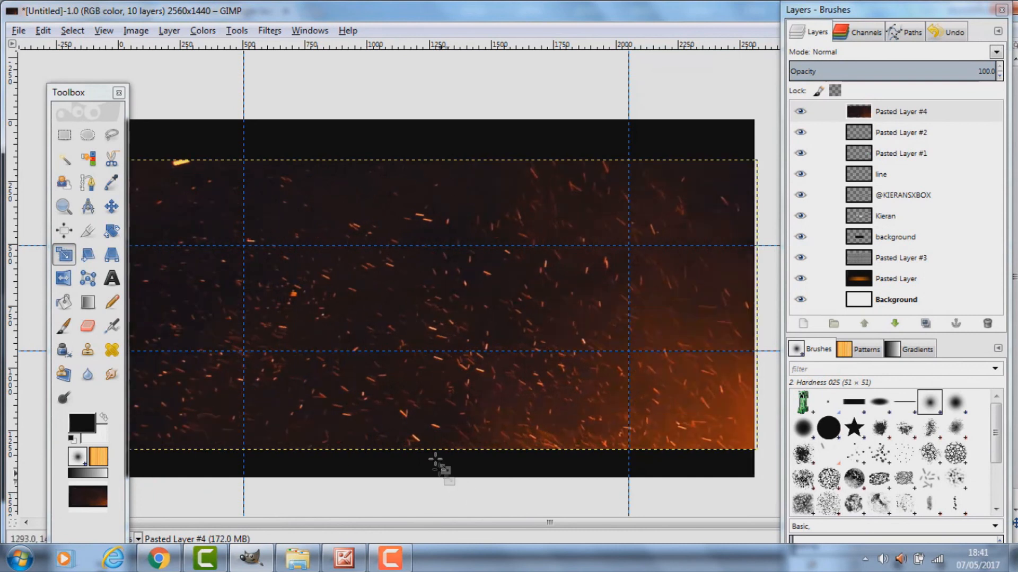
# Move the sparks layer up so that its bright lower part lies over the orange strip.
pyautogui.click(111, 206)
pyautogui.moveTo(407, 316); pyautogui.dragTo(409, 230)
pyautogui.moveTo(412, 272); pyautogui.dragTo(412, 263)
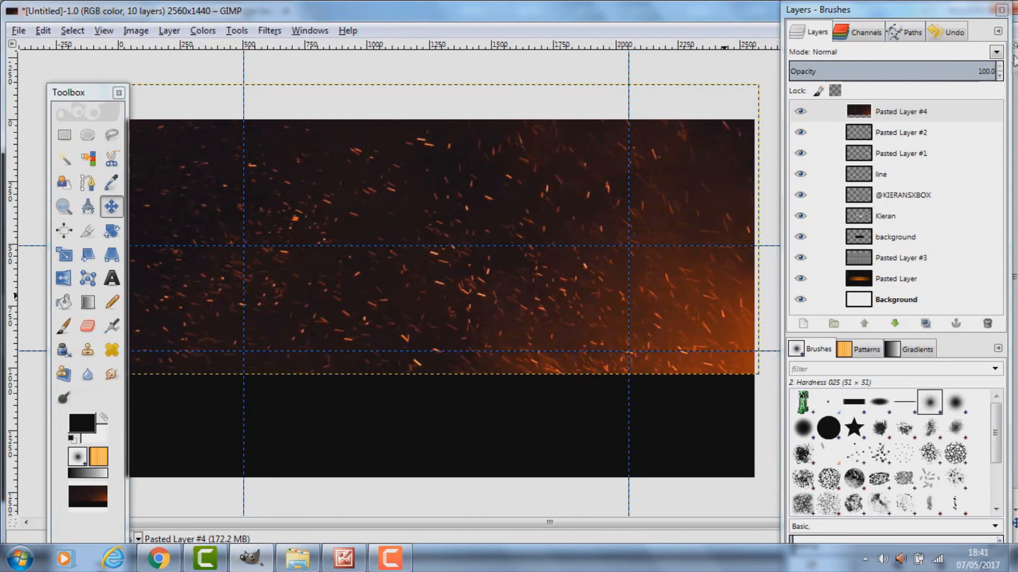
# Set the sparks layer's mode to Overlay and lower it in the stack to directly below the channel name layer.
pyautogui.click(997, 51)
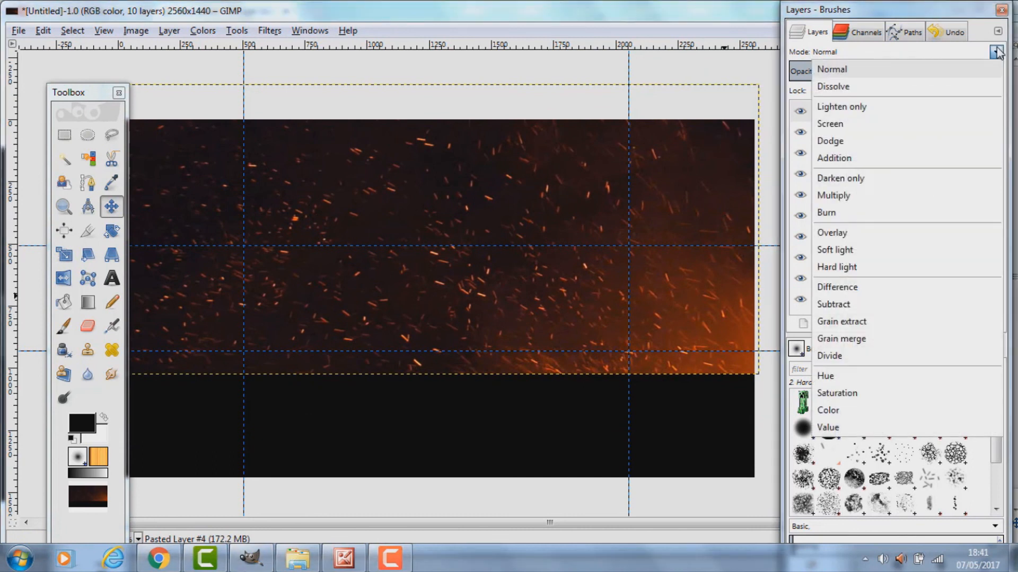
pyautogui.click(998, 52)
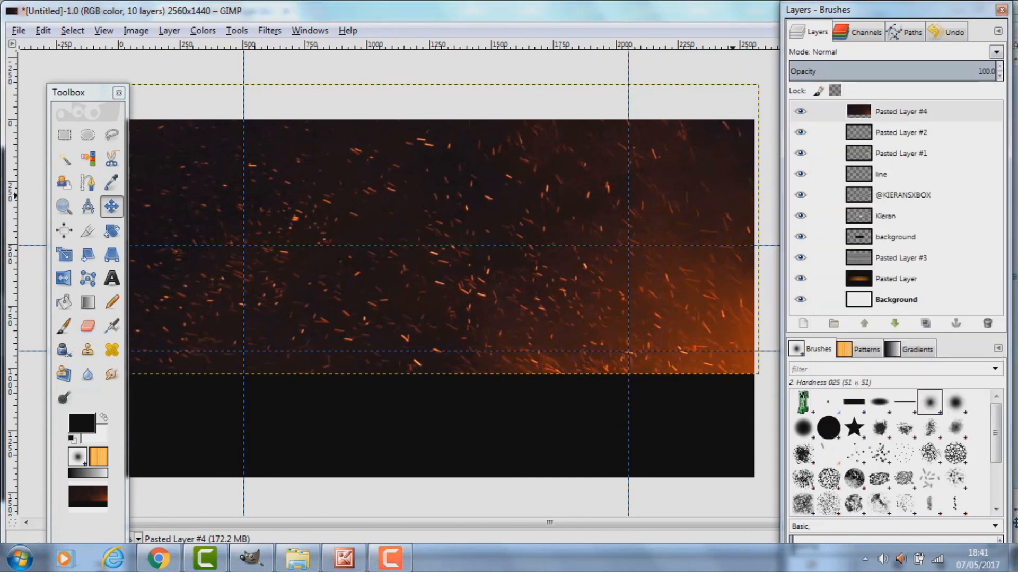
pyautogui.click(996, 51)
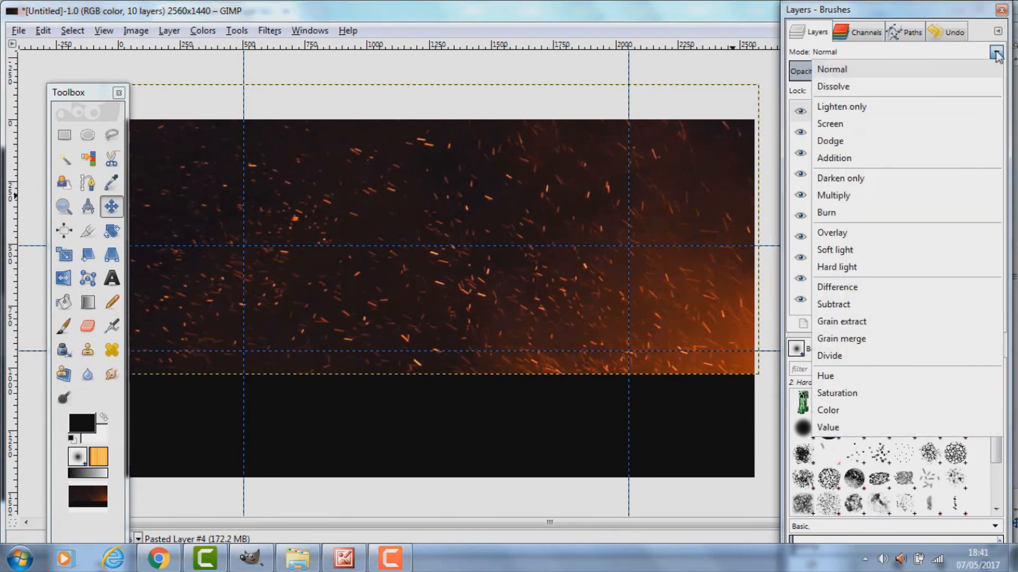
pyautogui.click(875, 229)
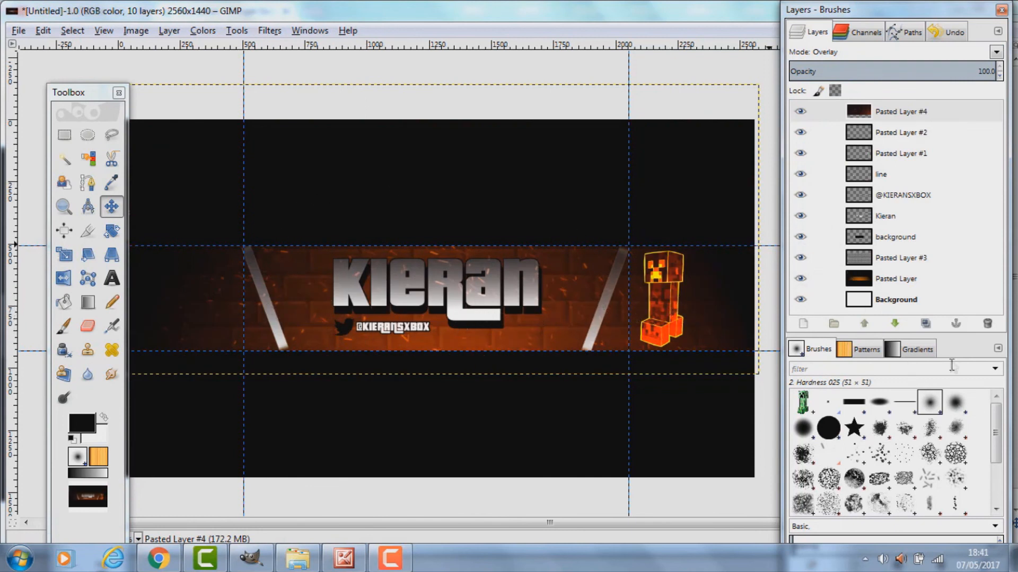
pyautogui.click(893, 325)
pyautogui.click(893, 325)
pyautogui.click(893, 324)
pyautogui.click(893, 324)
pyautogui.click(893, 324)
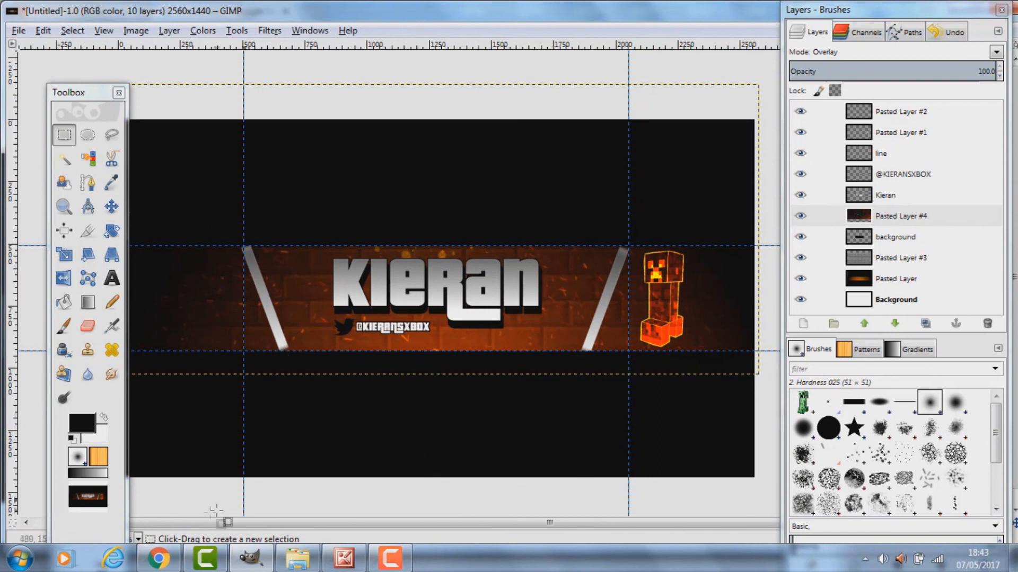
# Switch to Chrome, look over the "dust on lens" image results and return to GIMP.
pyautogui.click(158, 558)
pyautogui.scroll(5, 464, 269)
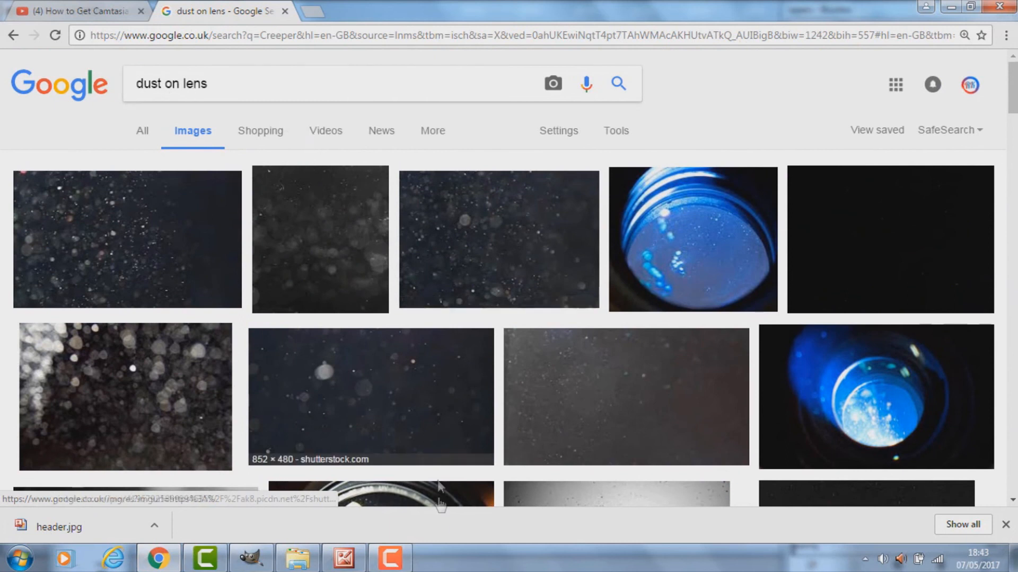
pyautogui.click(179, 556)
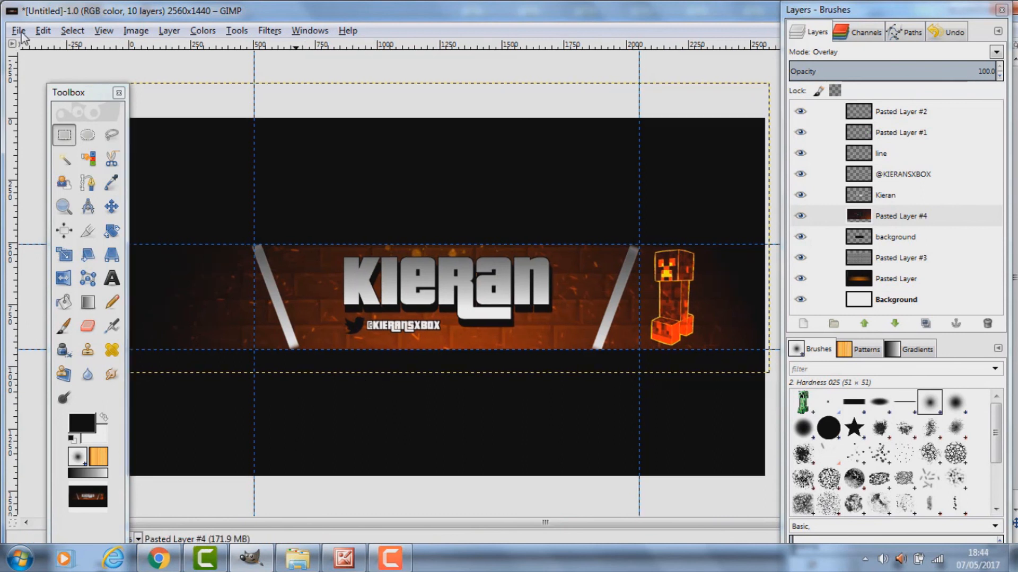
# Open the Export As dialog for the finished banner.
pyautogui.click(16, 30)
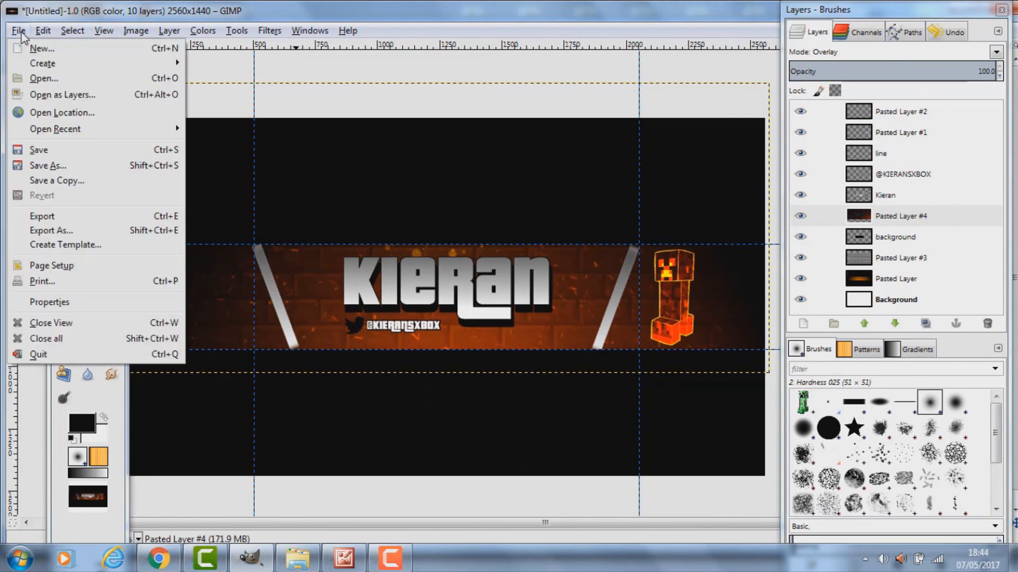
pyautogui.click(103, 234)
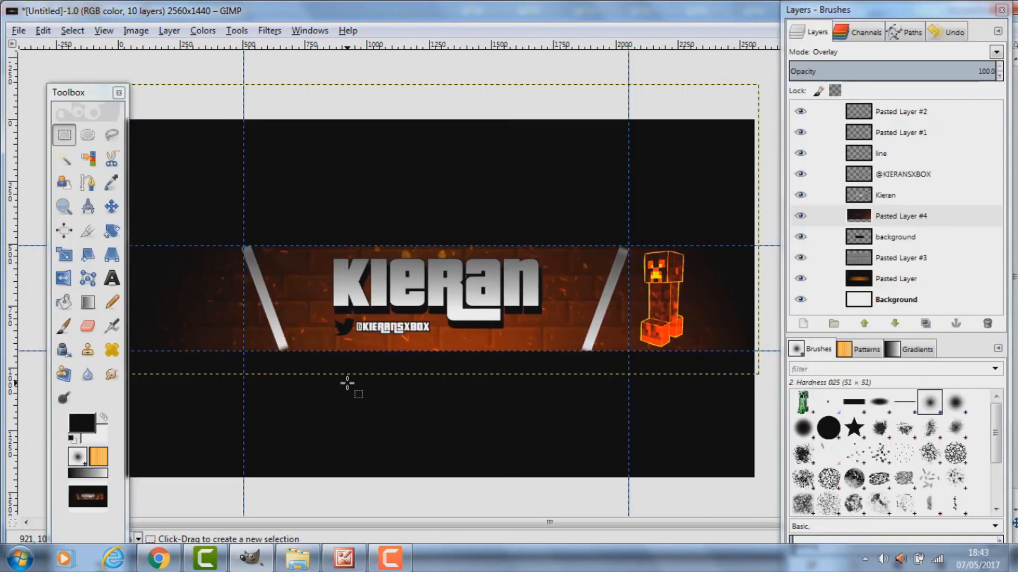
pyautogui.moveTo(375, 436)
pyautogui.mouseDown()
pyautogui.moveTo(391, 452)
pyautogui.moveTo(367, 426)
pyautogui.moveTo(422, 438)
pyautogui.moveTo(377, 431)
pyautogui.moveTo(386, 431)
pyautogui.mouseUp()
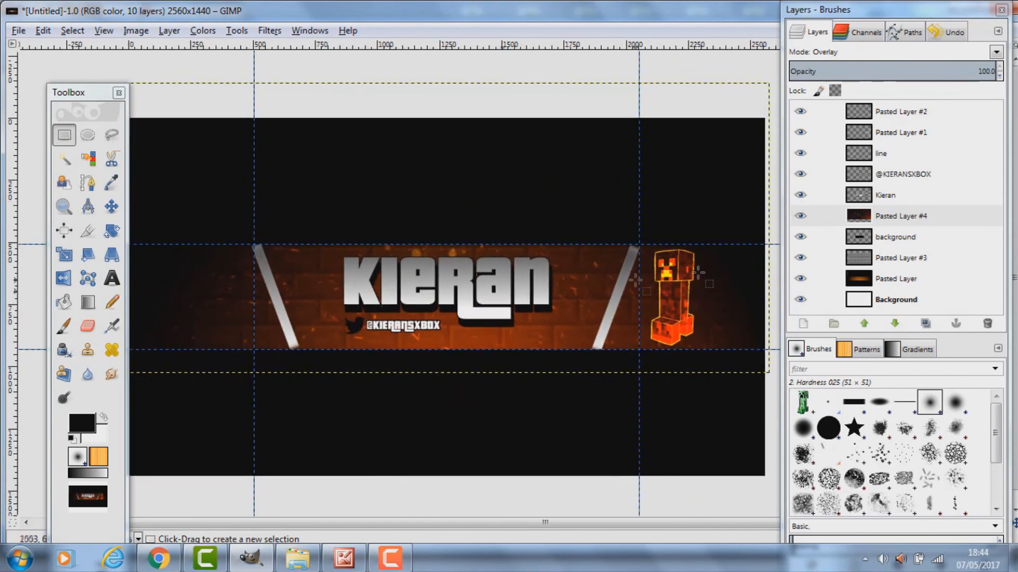